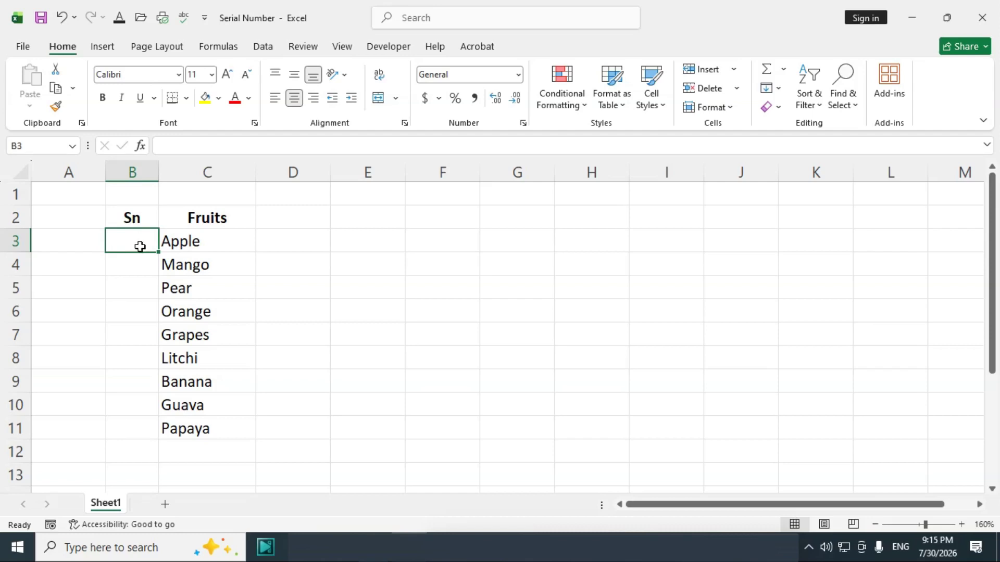
Step: Enter 1 in B3, fill it down to B11 beside the fruits, and convert the fill to a series
{"action": "type", "text": "1"}
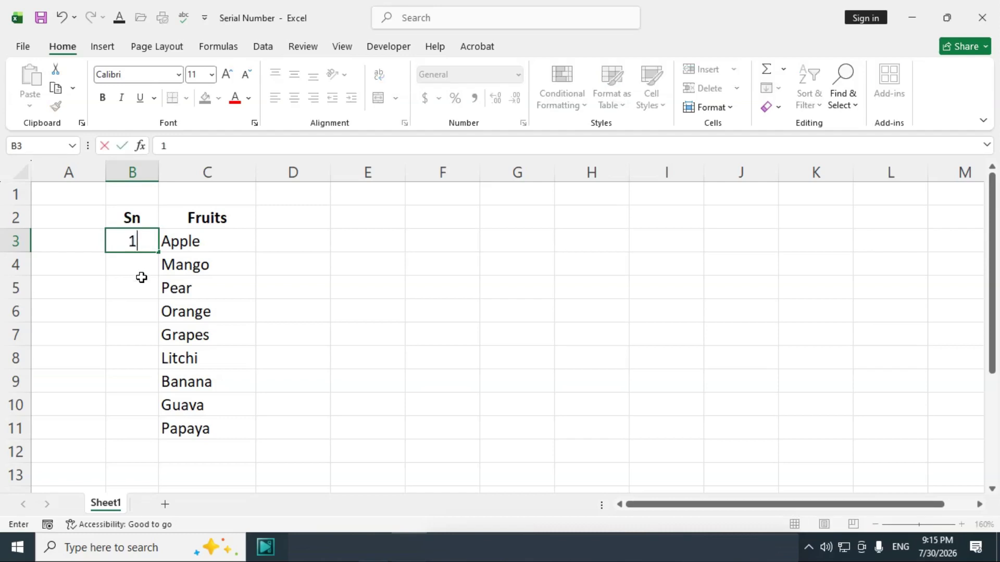
{"action": "key", "text": "Return"}
{"action": "left_click", "coordinate": [126, 242]}
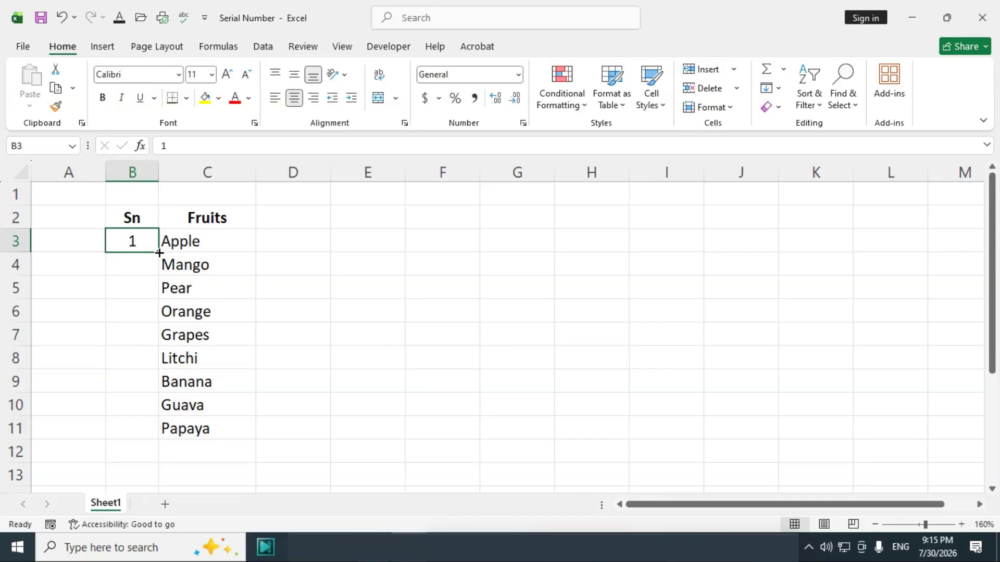
{"action": "left_click_drag", "start_coordinate": [159, 252], "coordinate": [178, 435]}
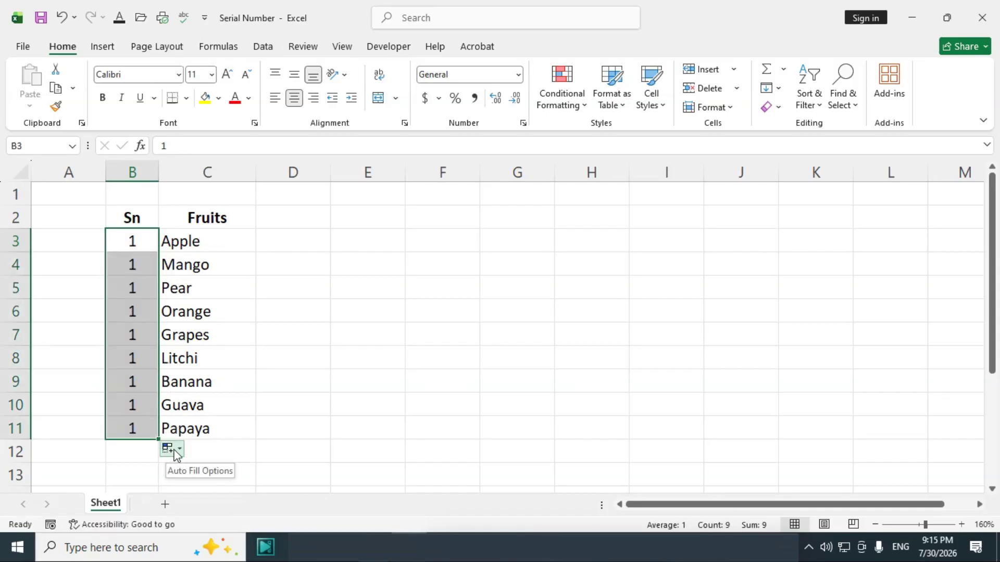
{"action": "left_click", "coordinate": [174, 449]}
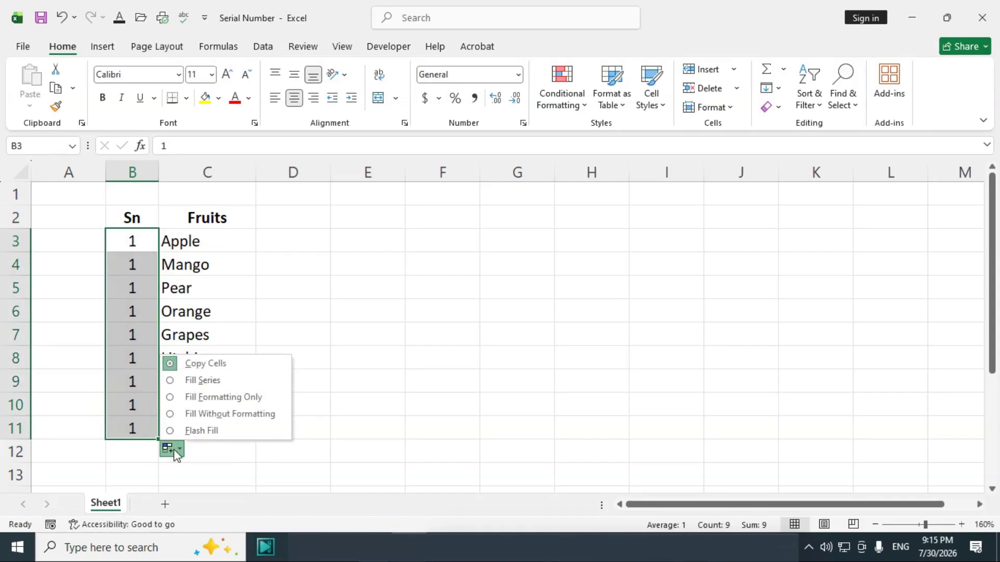
{"action": "left_click", "coordinate": [193, 384]}
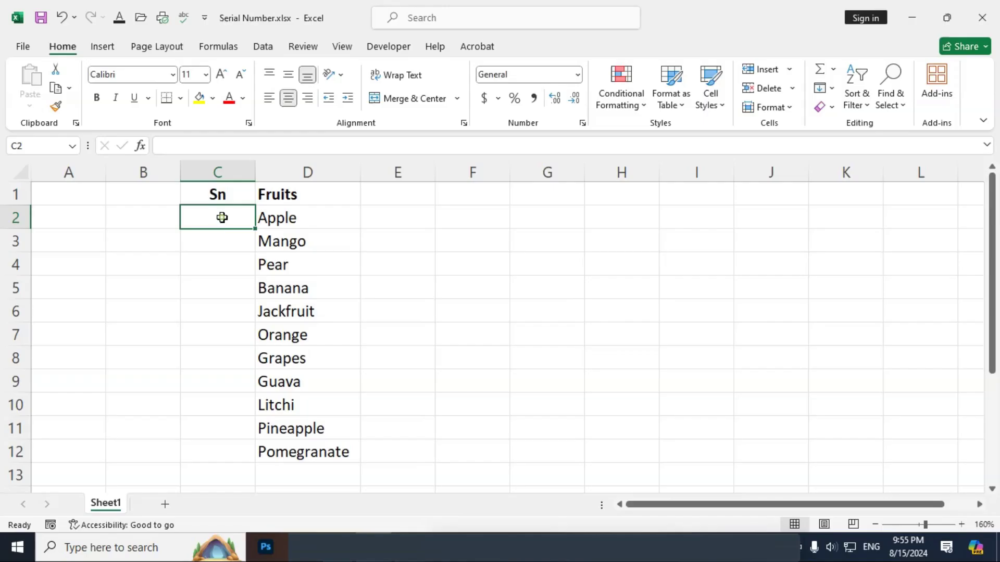
Step: Enter 1 in C2 and fill it down to C12 as an incrementing series in a single fill
{"action": "type", "text": "1"}
{"action": "left_click", "coordinate": [225, 260]}
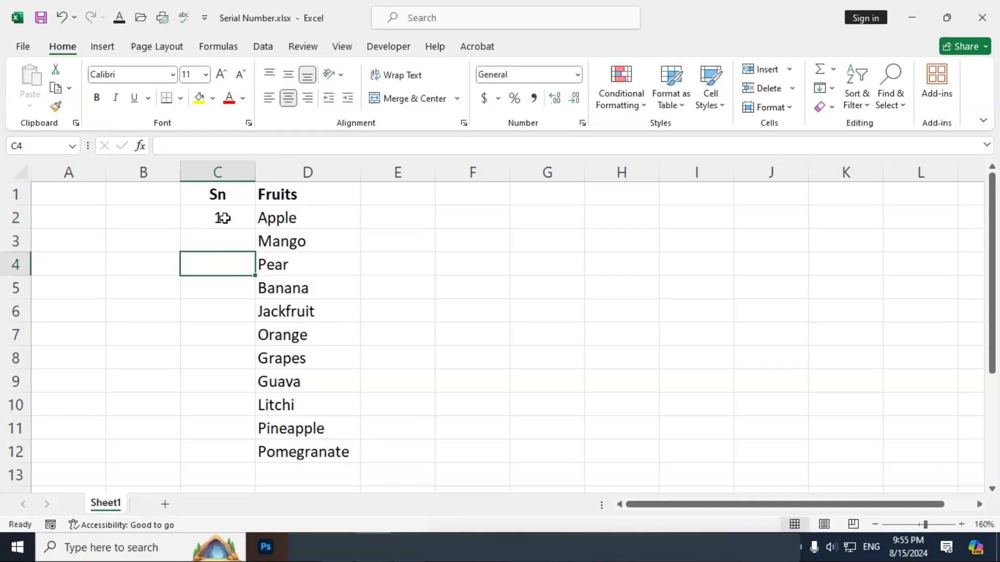
{"action": "left_click", "coordinate": [223, 218]}
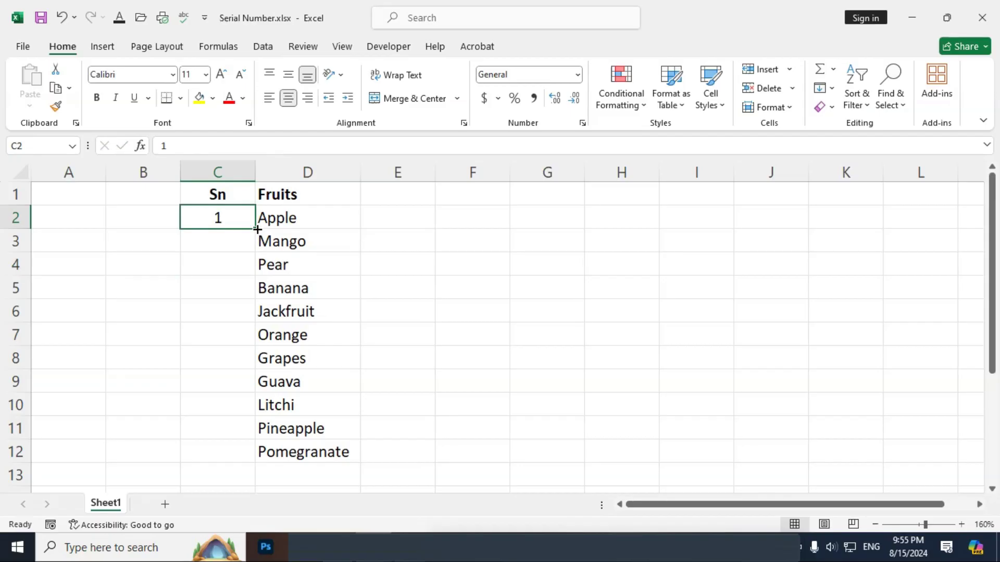
{"action": "key", "text": "ctrl"}
{"action": "left_click_drag", "start_coordinate": [257, 229], "coordinate": [283, 458]}
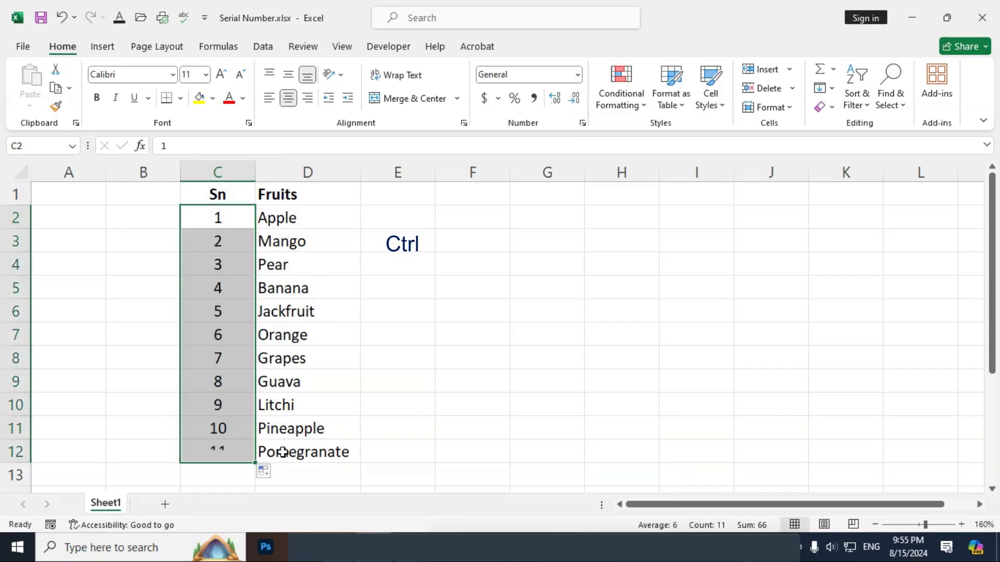
{"action": "left_click", "coordinate": [231, 381]}
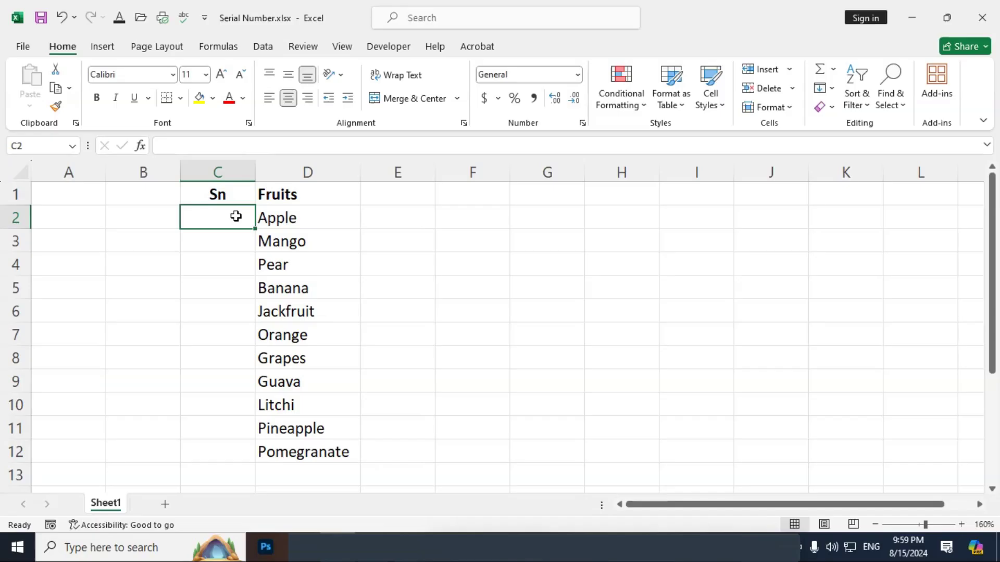
Step: Enter 1 in C2 and 2 in C3, and extend the two-cell pattern down to C12
{"action": "type", "text": "1"}
{"action": "key", "text": "Return"}
{"action": "type", "text": "2"}
{"action": "key", "text": "Return"}
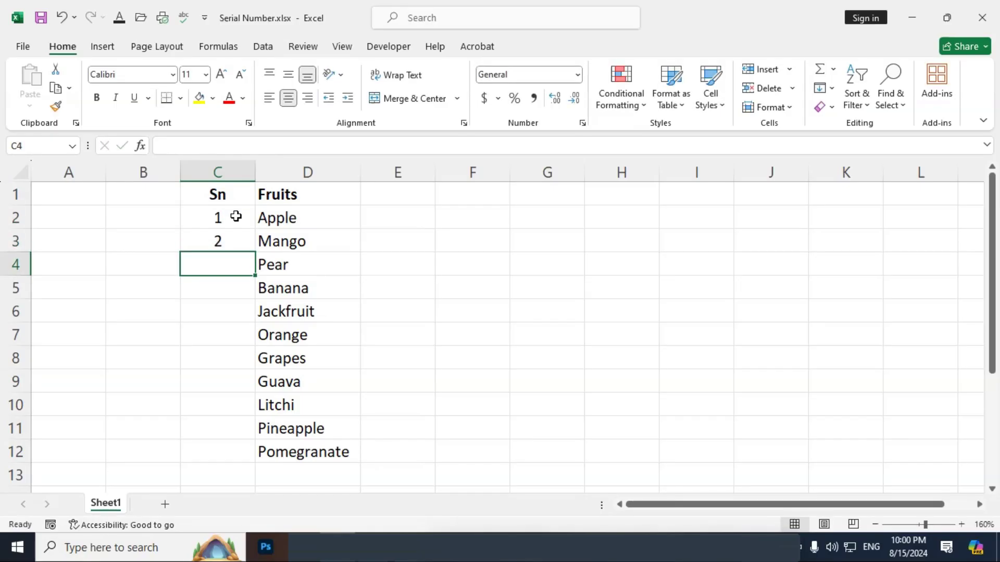
{"action": "left_click_drag", "start_coordinate": [236, 216], "coordinate": [236, 238]}
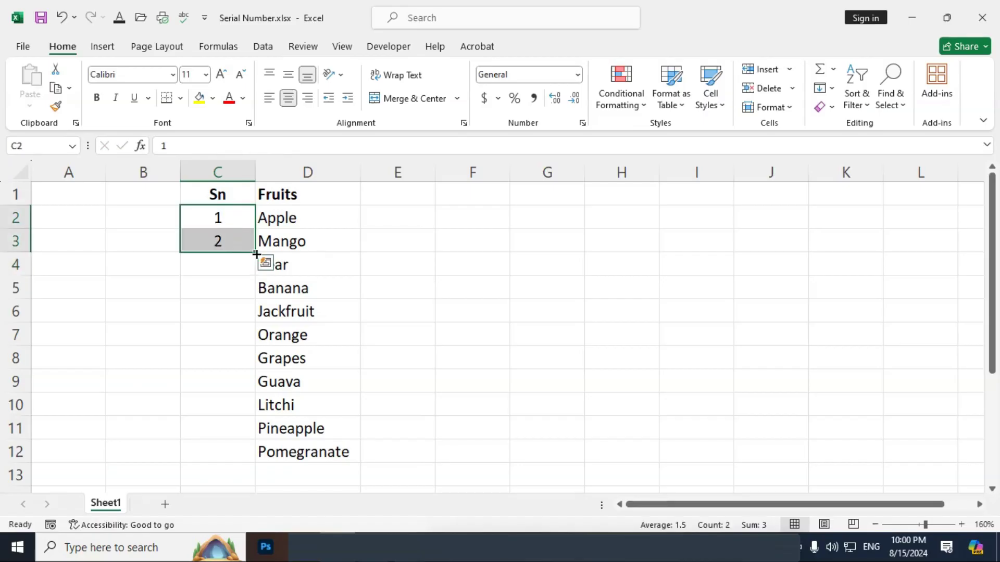
{"action": "left_click_drag", "start_coordinate": [256, 254], "coordinate": [263, 452]}
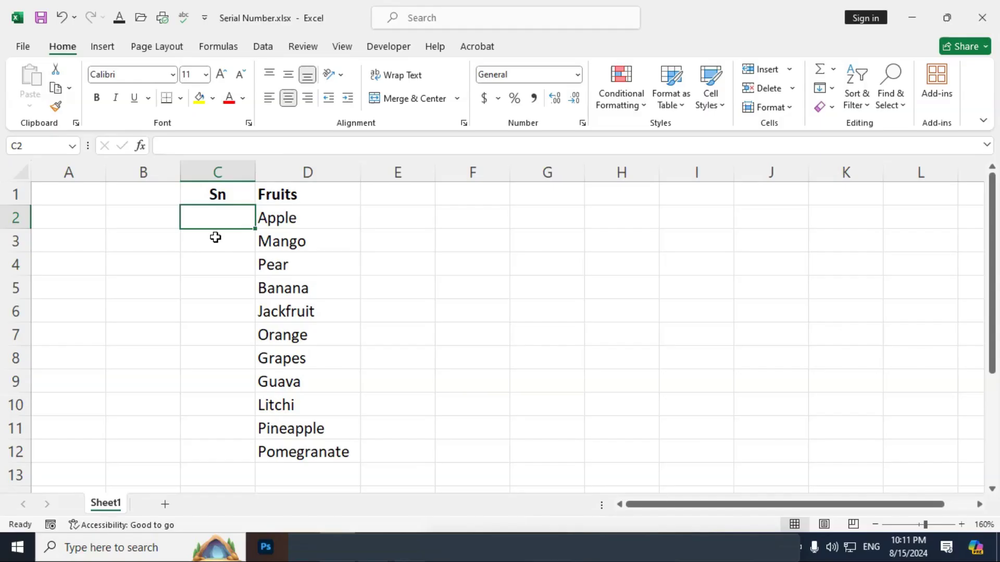
Step: Enter 1 in C2 and generate a linear Fill Series in columns with step value 1 and stop value 11
{"action": "type", "text": "1"}
{"action": "key", "text": "Return"}
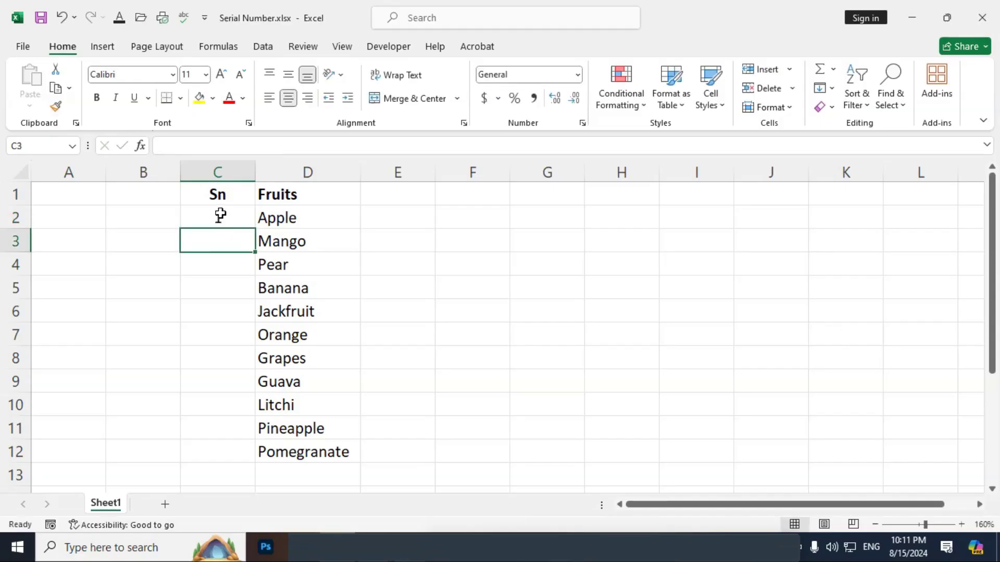
{"action": "left_click", "coordinate": [219, 215]}
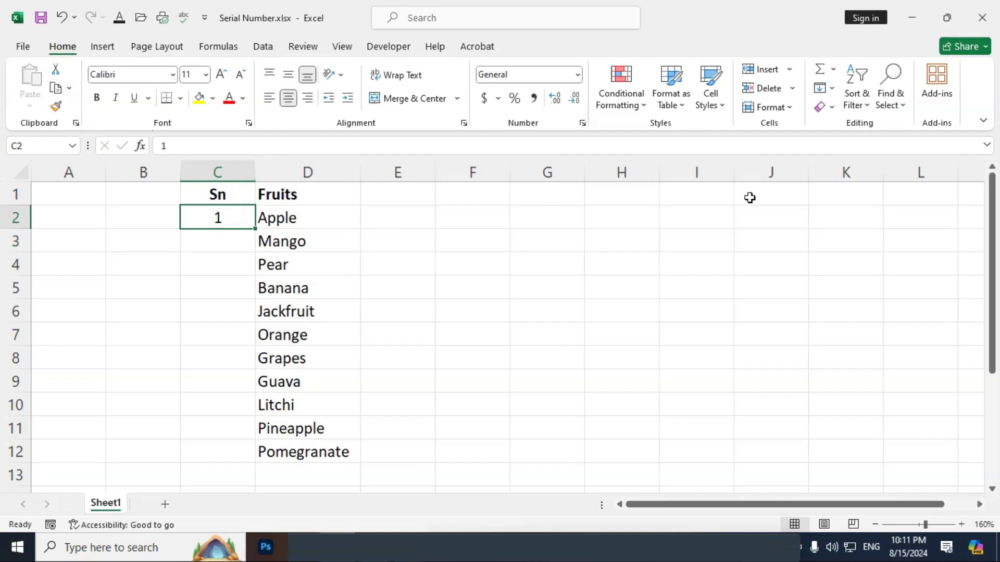
{"action": "left_click", "coordinate": [831, 89]}
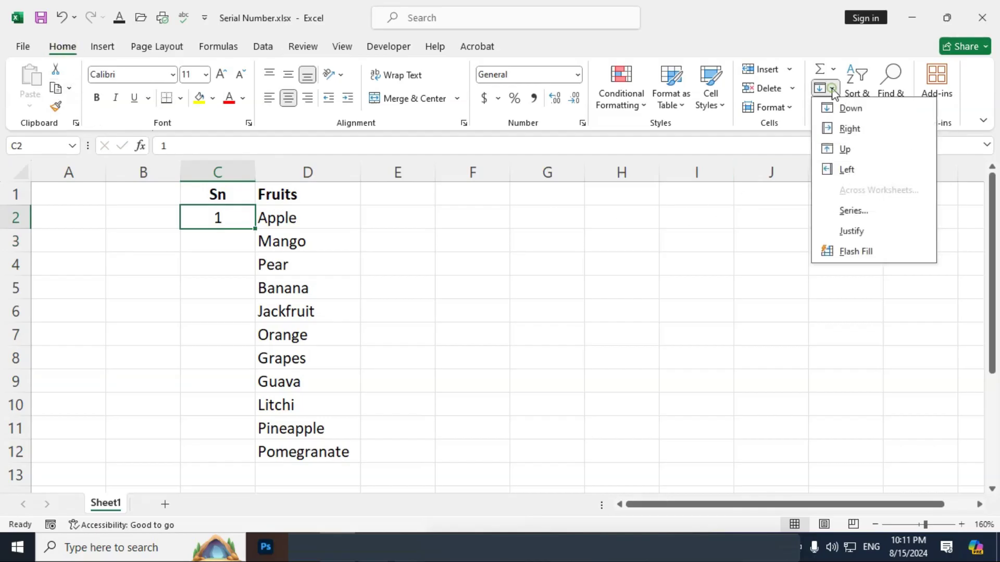
{"action": "left_click", "coordinate": [856, 212]}
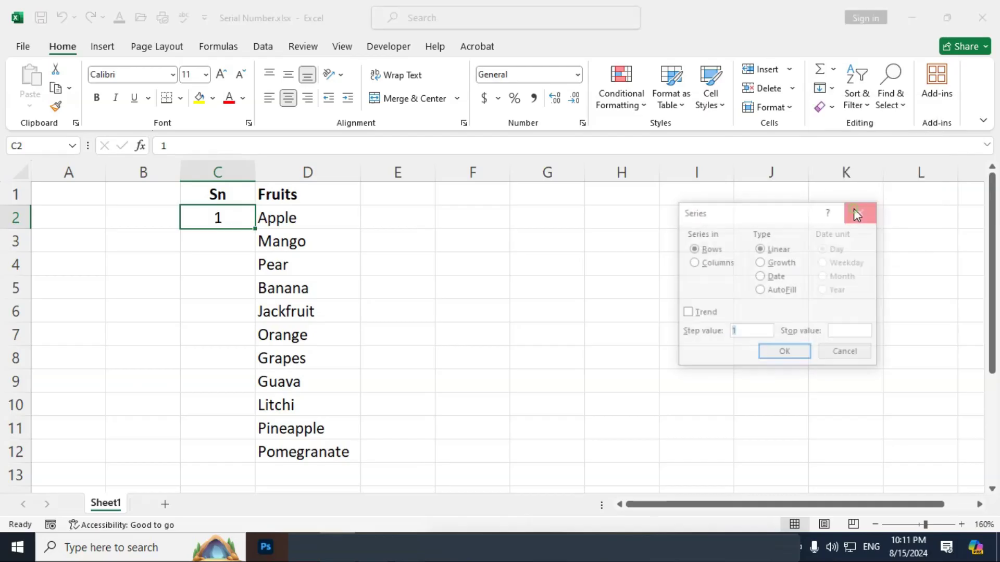
{"action": "left_click", "coordinate": [707, 265]}
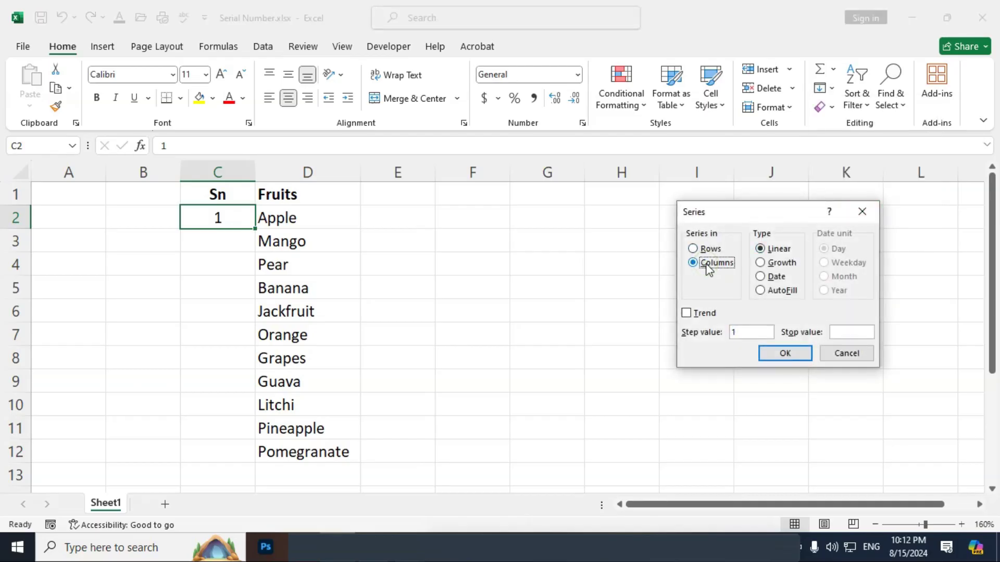
{"action": "left_click", "coordinate": [840, 329]}
{"action": "type", "text": "11"}
{"action": "left_click", "coordinate": [784, 354]}
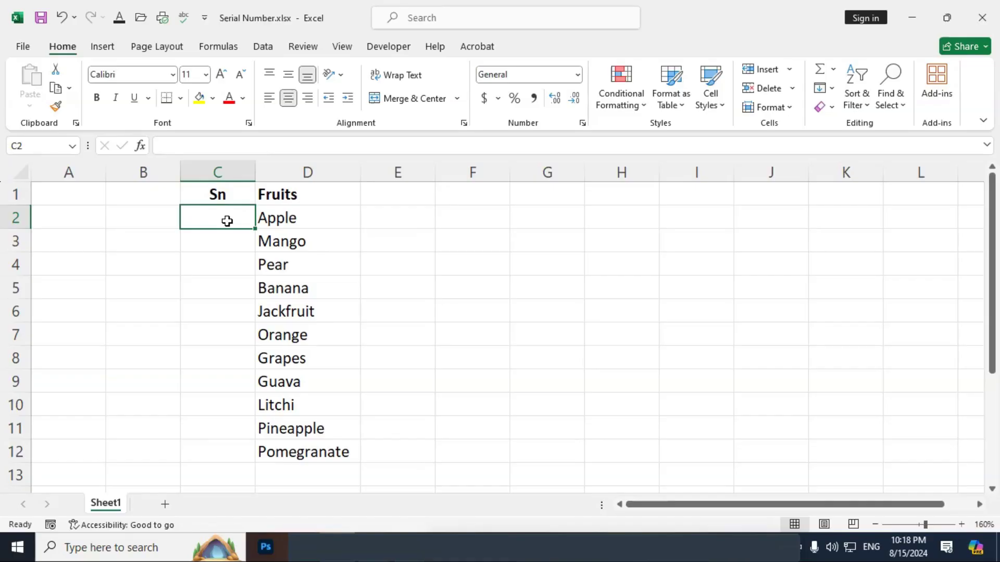
Step: Enter the formula =ROW()-1 in C2 and fill it down to C12 to number the fruits
{"action": "type", "text": "=ROW"}
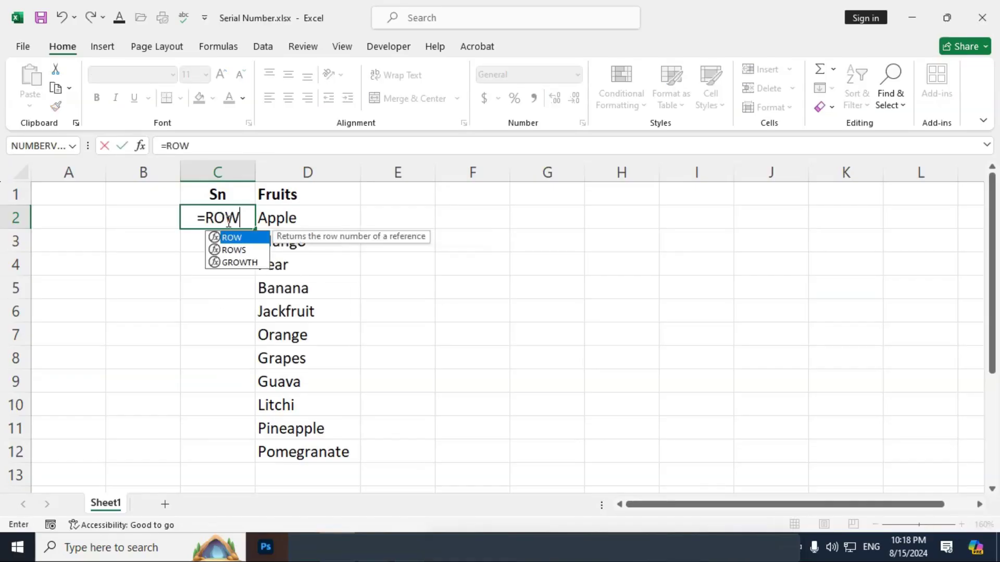
{"action": "type", "text": "("}
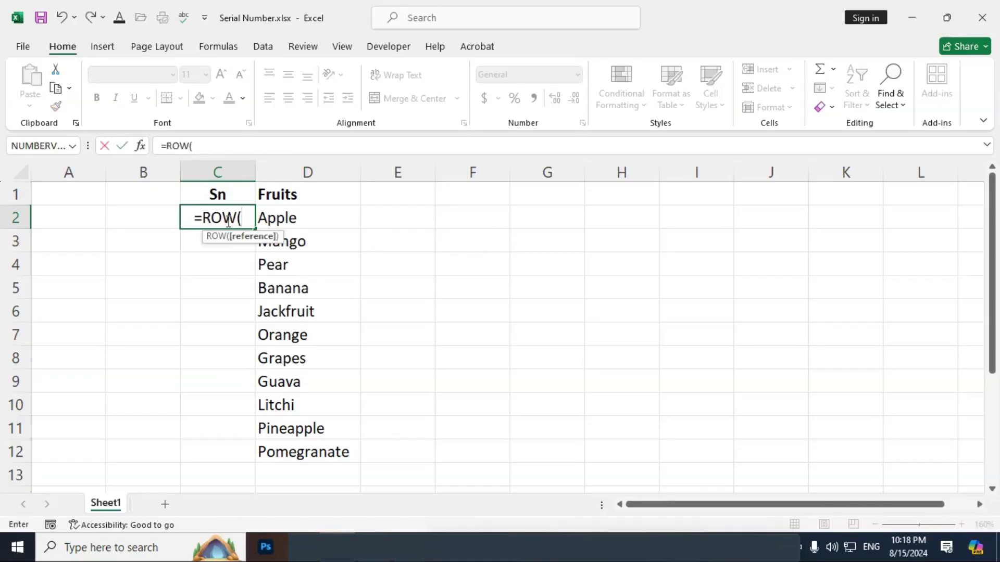
{"action": "type", "text": ")-1"}
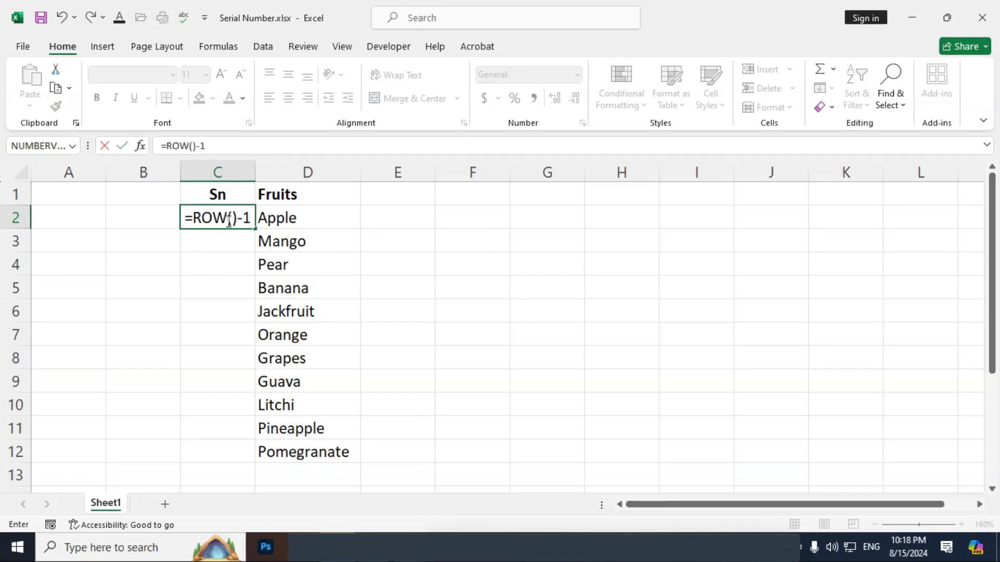
{"action": "key", "text": "Return"}
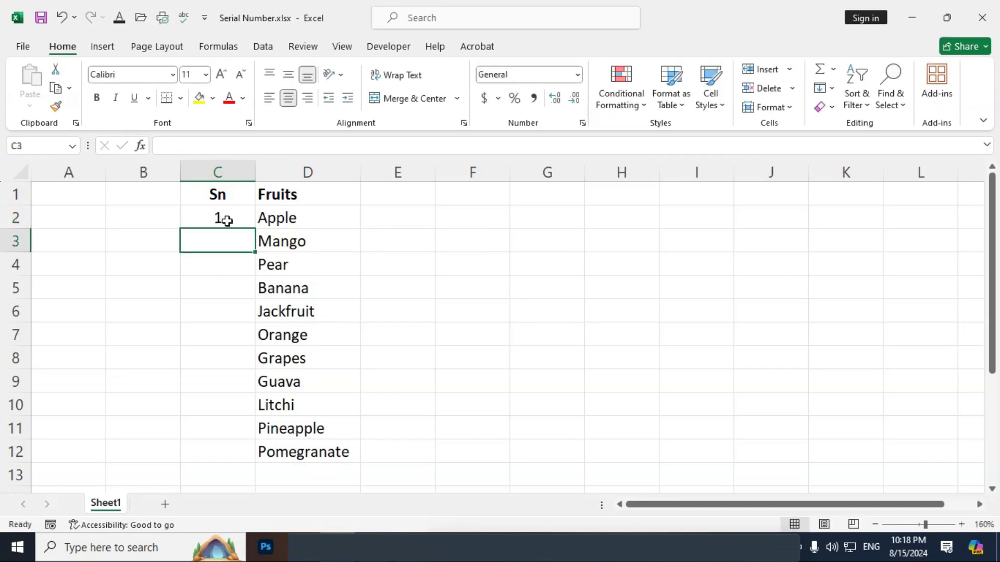
{"action": "left_click", "coordinate": [227, 215]}
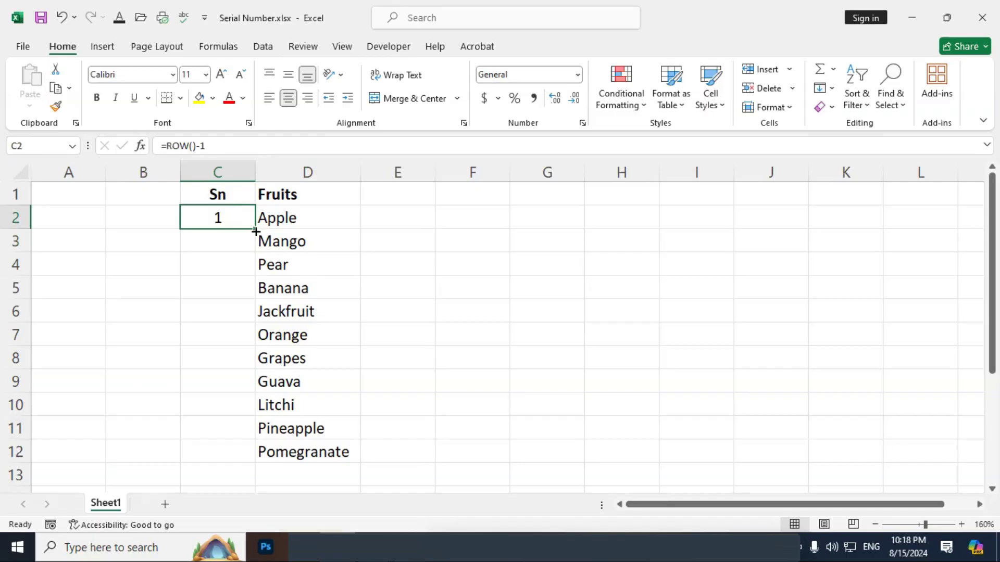
{"action": "left_click_drag", "start_coordinate": [257, 230], "coordinate": [264, 453]}
{"action": "left_click", "coordinate": [307, 428]}
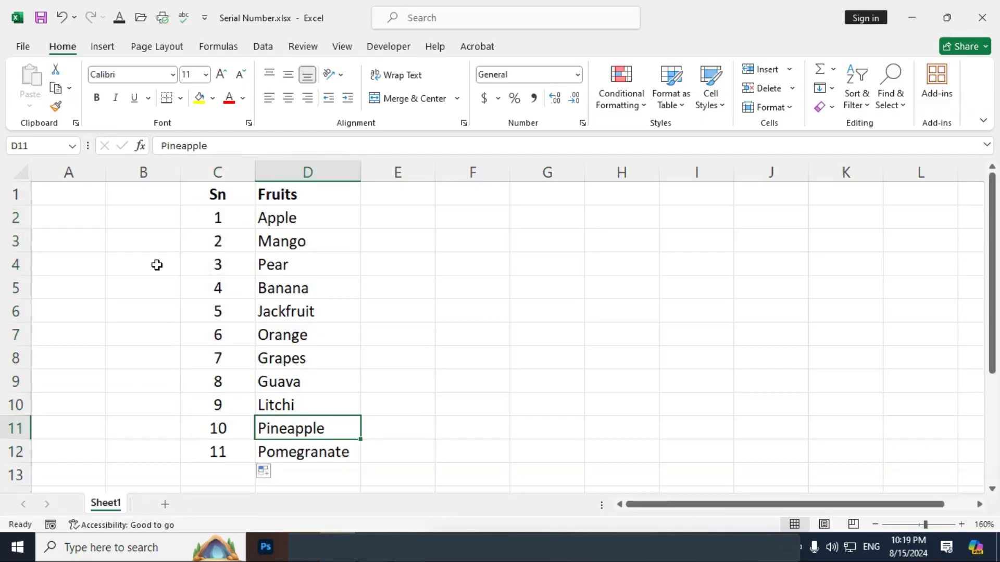
Step: Enter the formula =ROW()-3 in B4 and fill it down to B12
{"action": "left_click", "coordinate": [156, 265]}
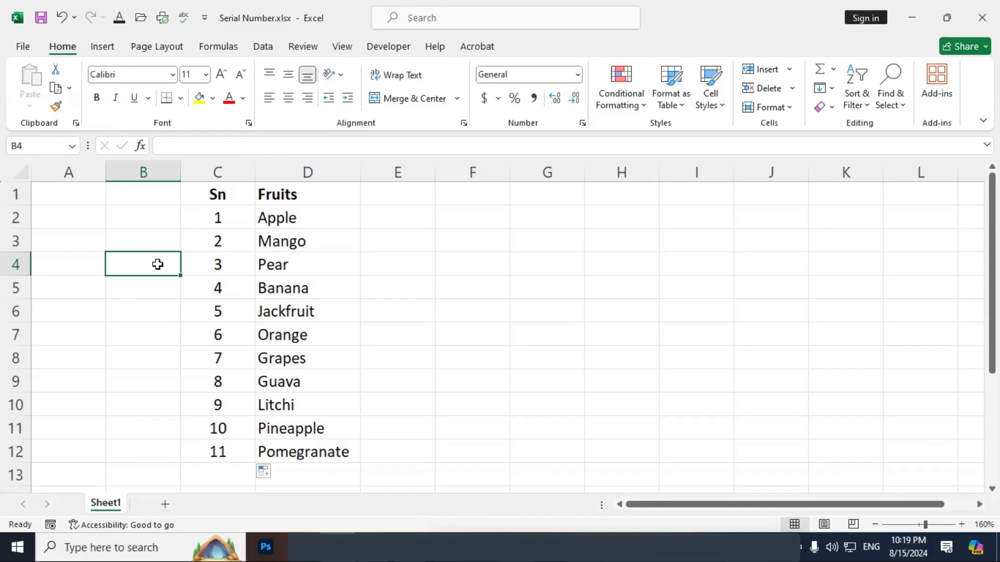
{"action": "type", "text": "=ROW"}
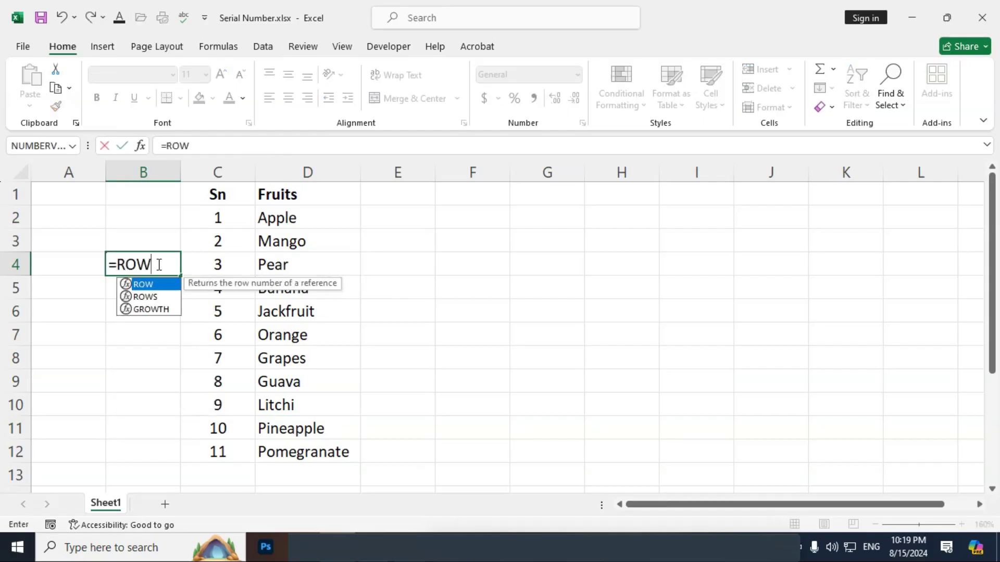
{"action": "type", "text": "()-"}
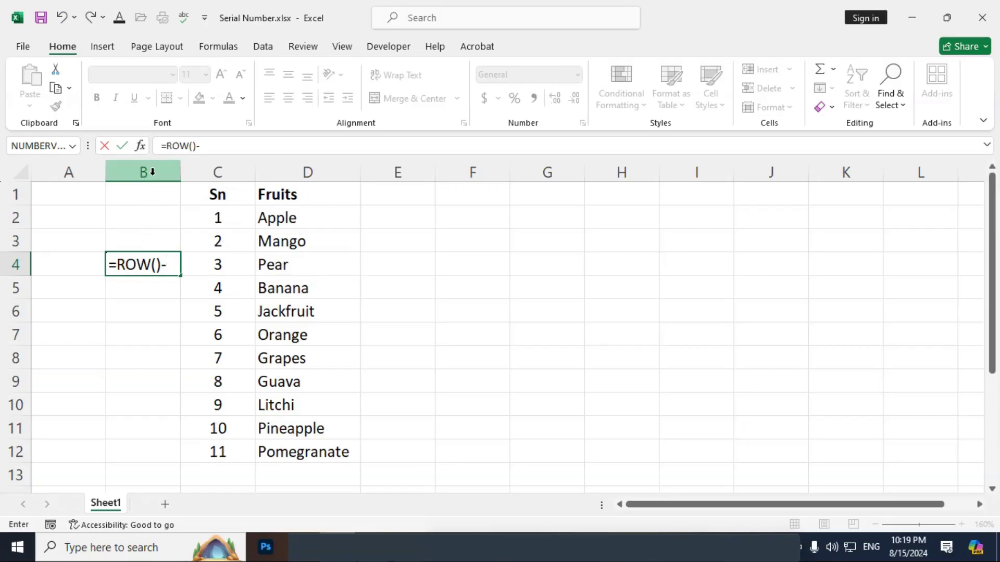
{"action": "type", "text": "3"}
{"action": "key", "text": "Return"}
{"action": "left_click", "coordinate": [144, 266]}
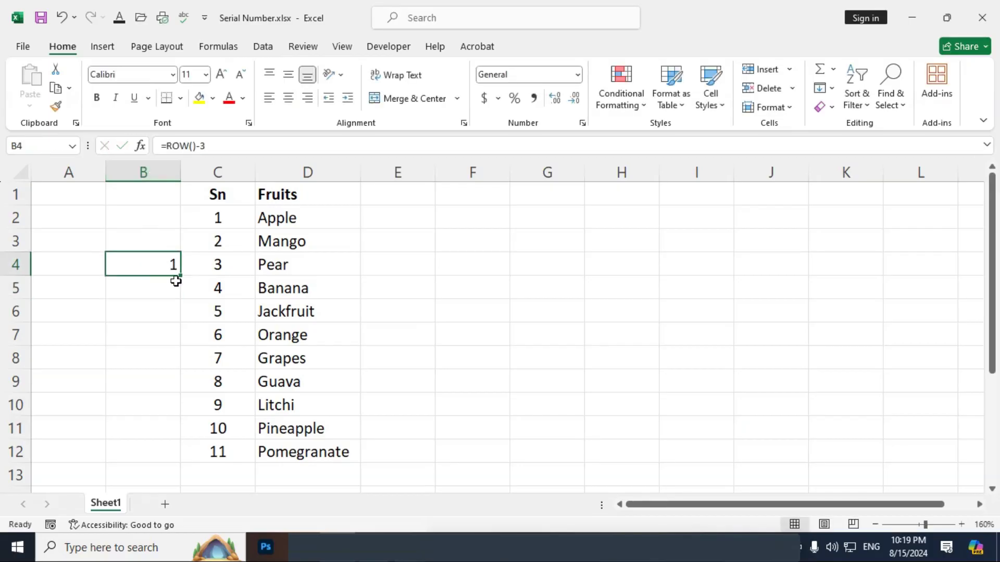
{"action": "left_click_drag", "start_coordinate": [180, 277], "coordinate": [195, 456]}
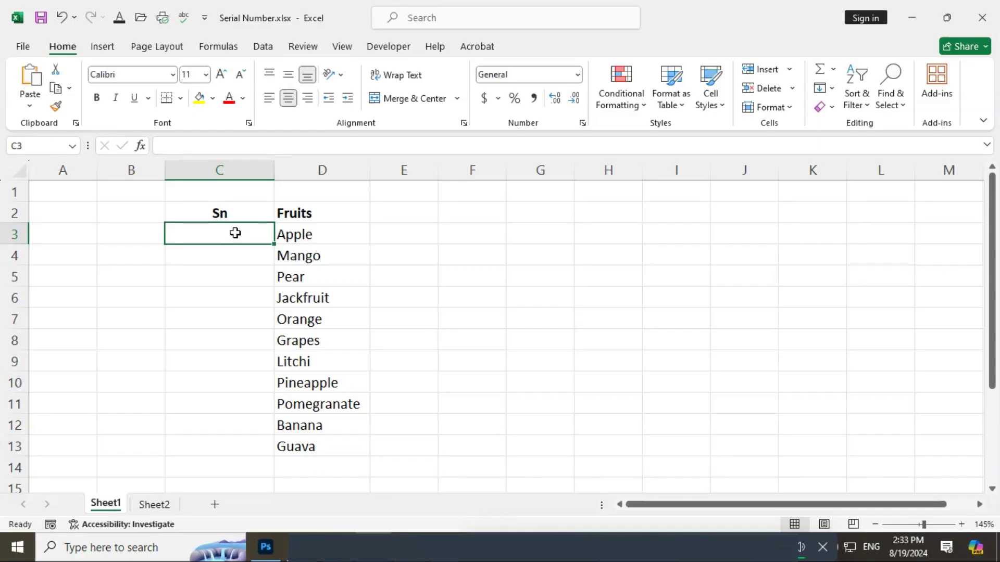
Step: Number the fruit list with the formula =SEQUENCE(11) in C3
{"action": "type", "text": "="}
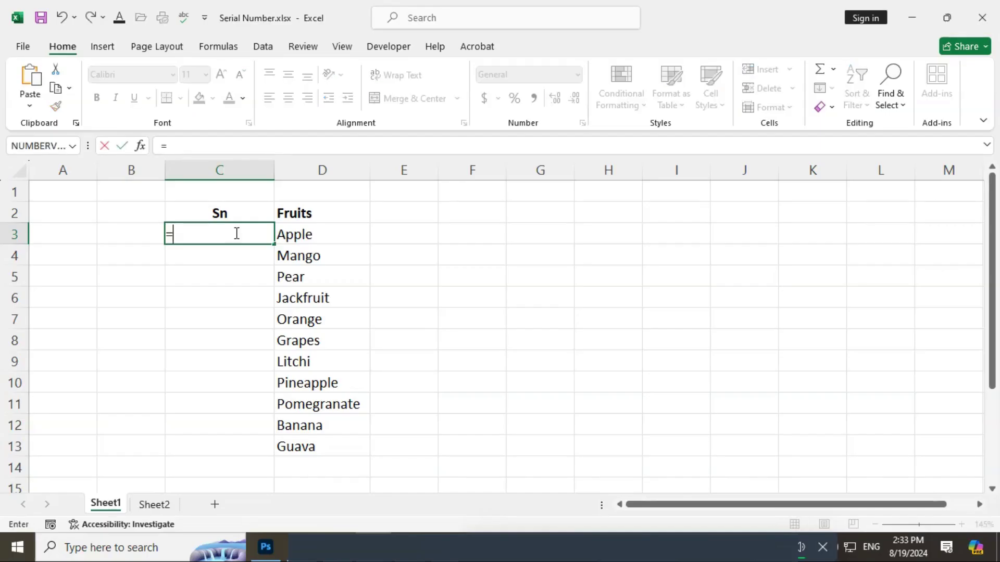
{"action": "type", "text": "sequence("}
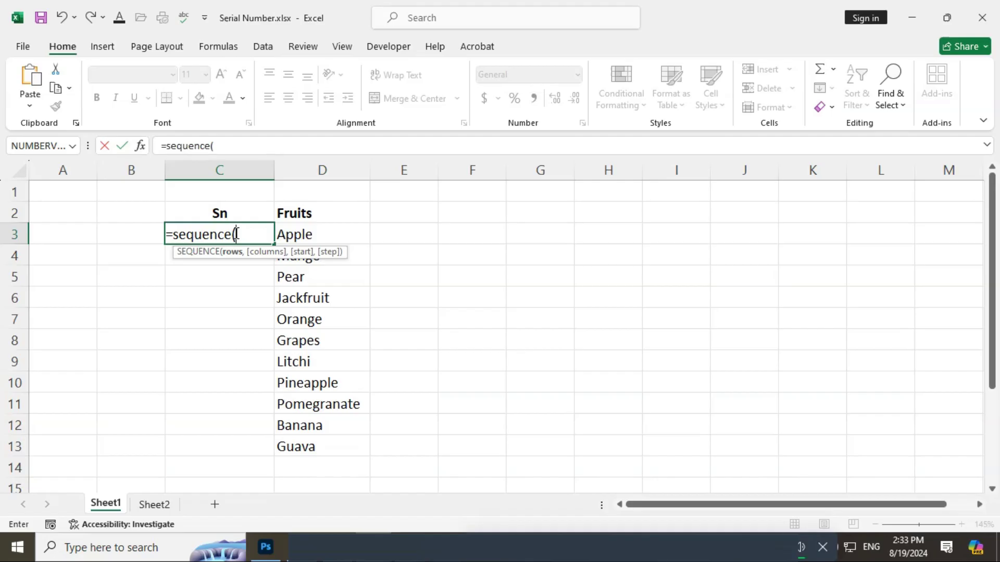
{"action": "type", "text": "11)"}
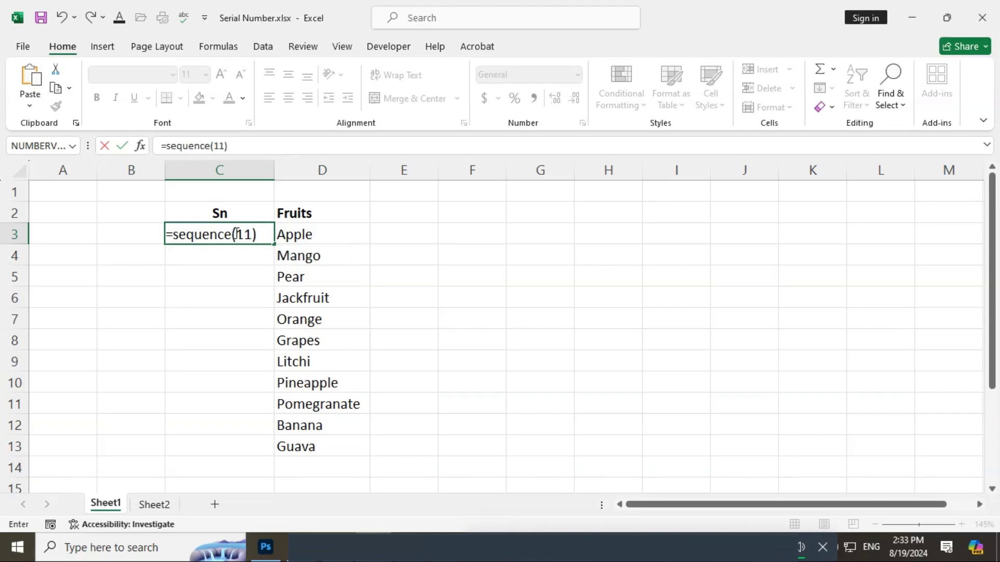
{"action": "key", "text": "Return"}
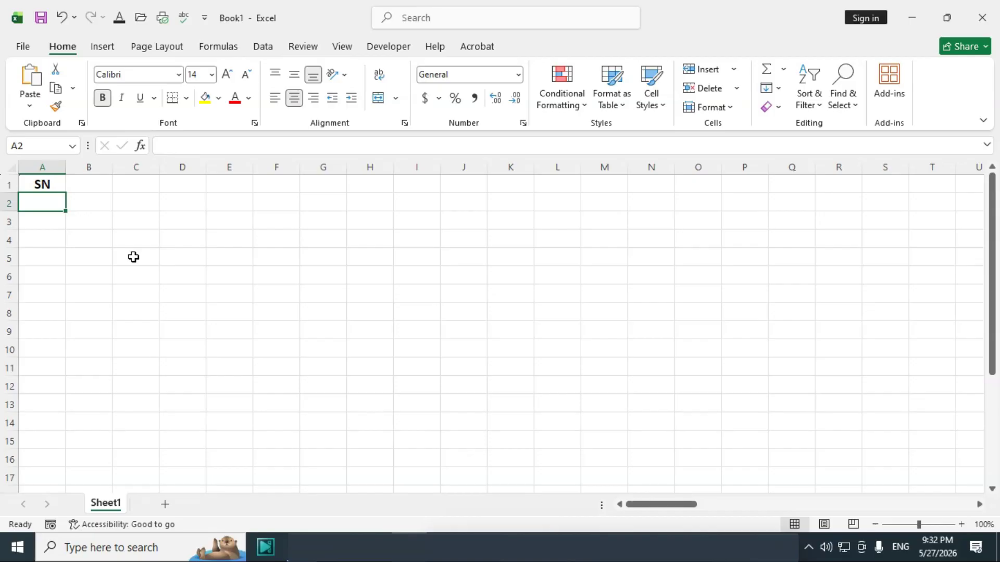
Step: Enter the formula =CHAR(SEQUENCE(10,1,97)) in A2 to generate a lowercase letter series under the SN header
{"action": "type", "text": "=cha"}
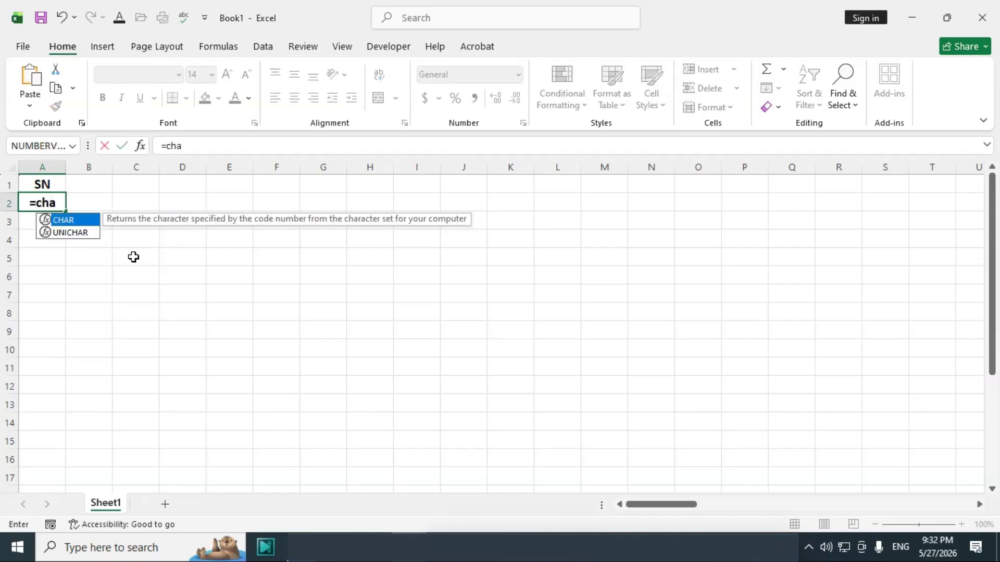
{"action": "type", "text": "r("}
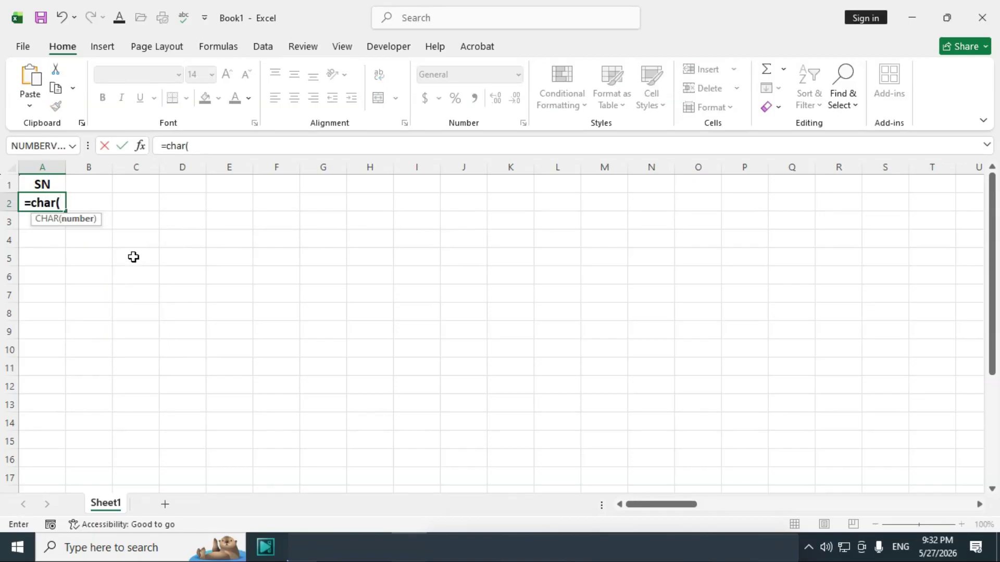
{"action": "type", "text": "sequence"}
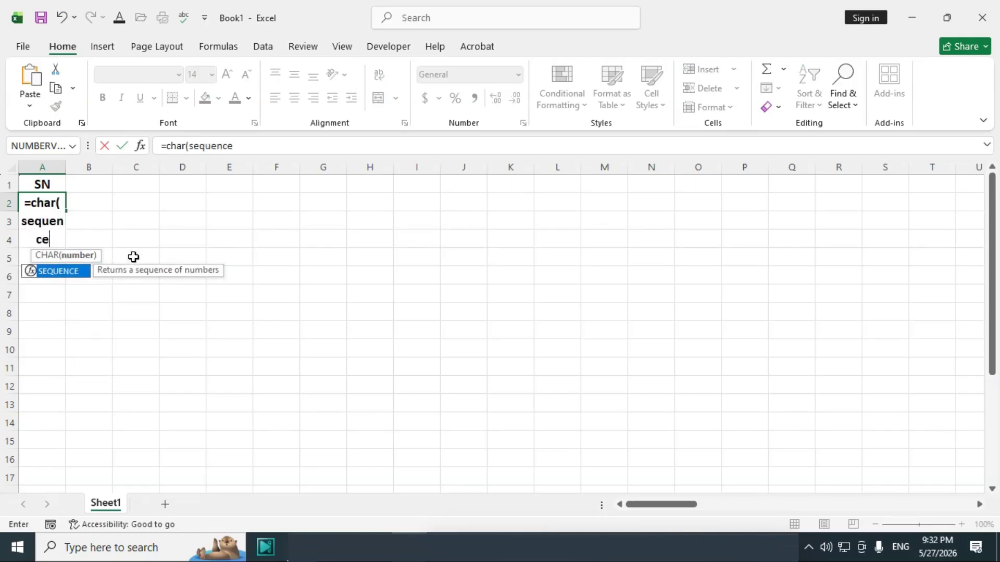
{"action": "type", "text": "("}
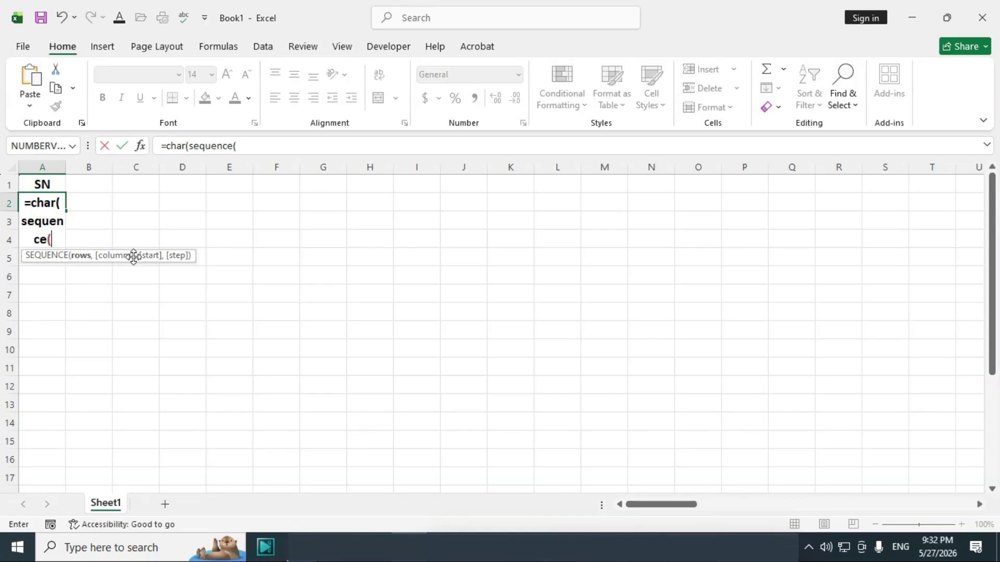
{"action": "type", "text": "10,"}
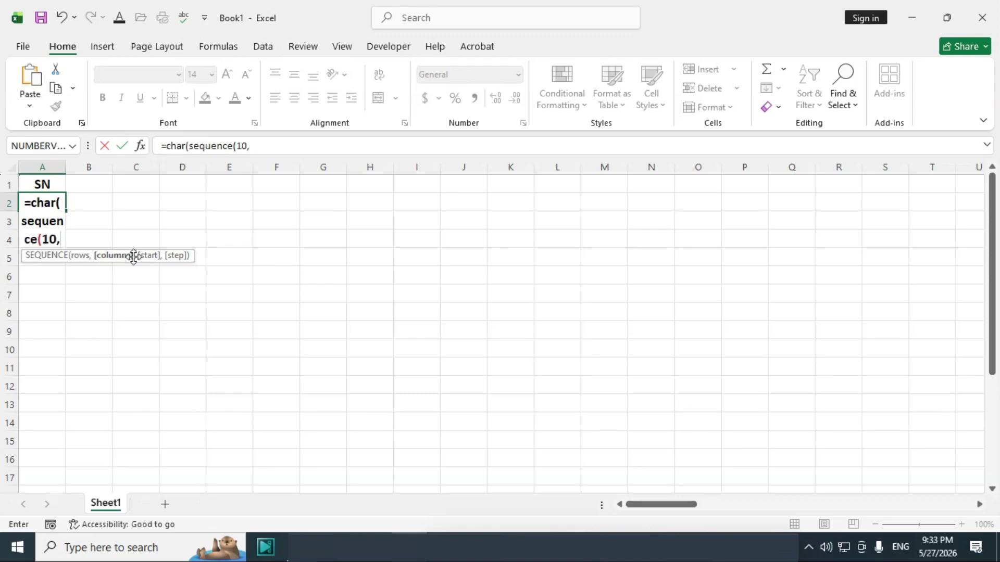
{"action": "type", "text": "1,"}
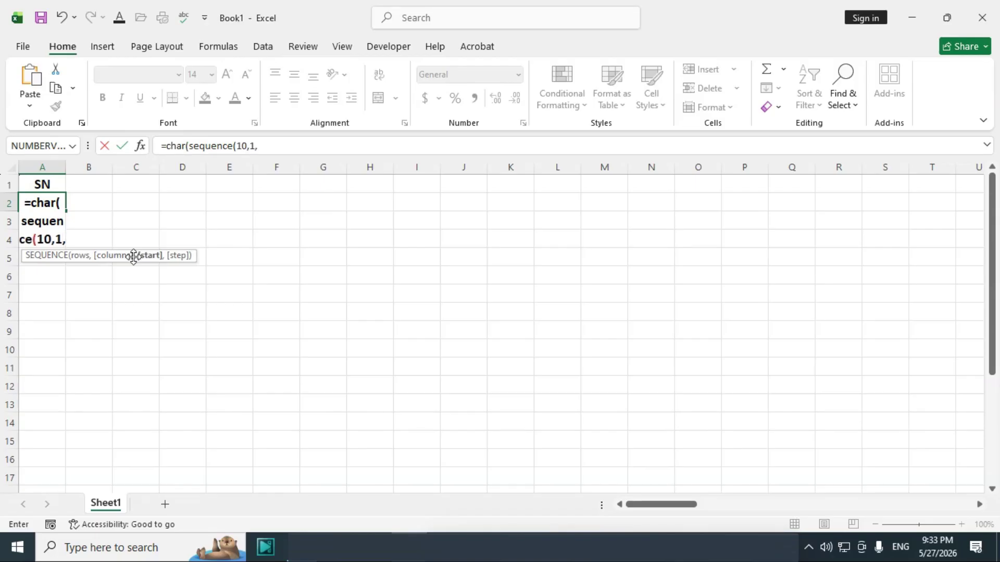
{"action": "type", "text": "97"}
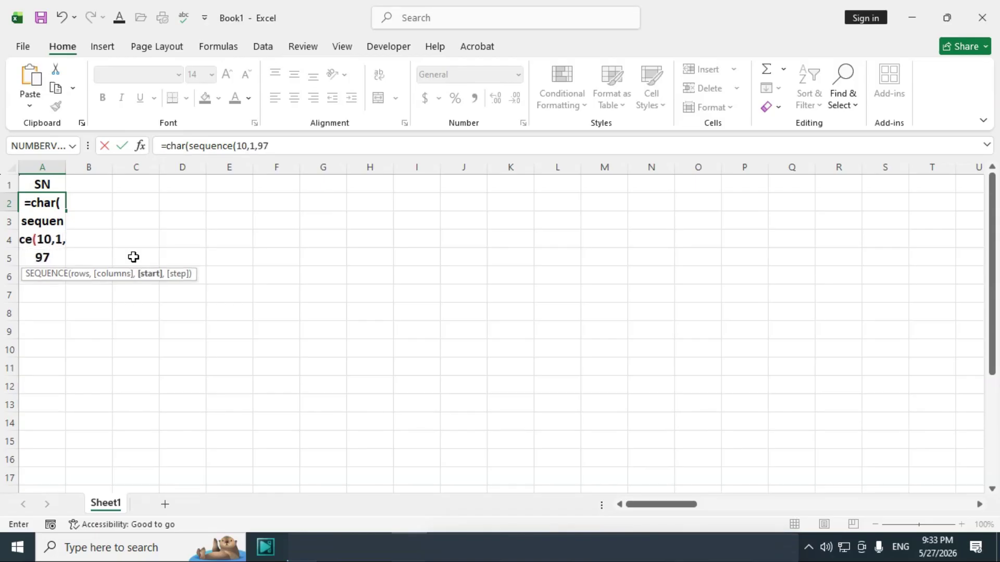
{"action": "type", "text": "))"}
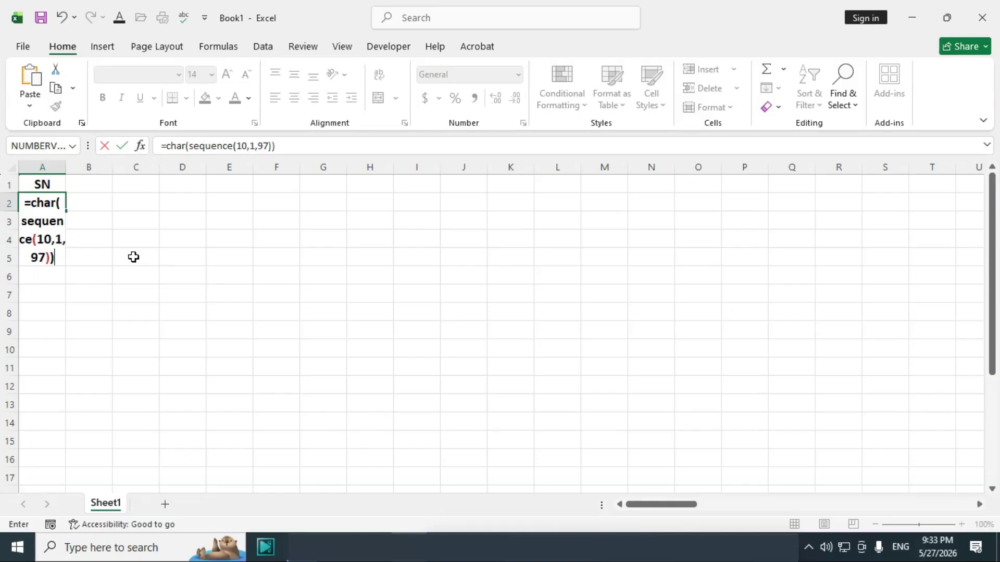
{"action": "key", "text": "Return"}
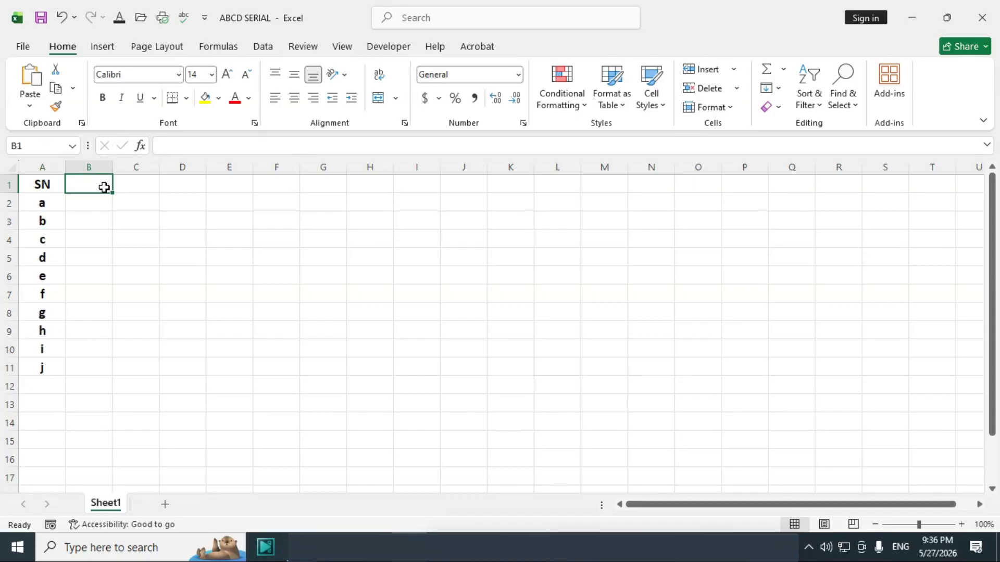
Step: Add the header SN in B1 and enter =CHAR(SEQUENCE(10,1,65)) in B2 to generate an uppercase letter series
{"action": "type", "text": "SN"}
{"action": "key", "text": "Return"}
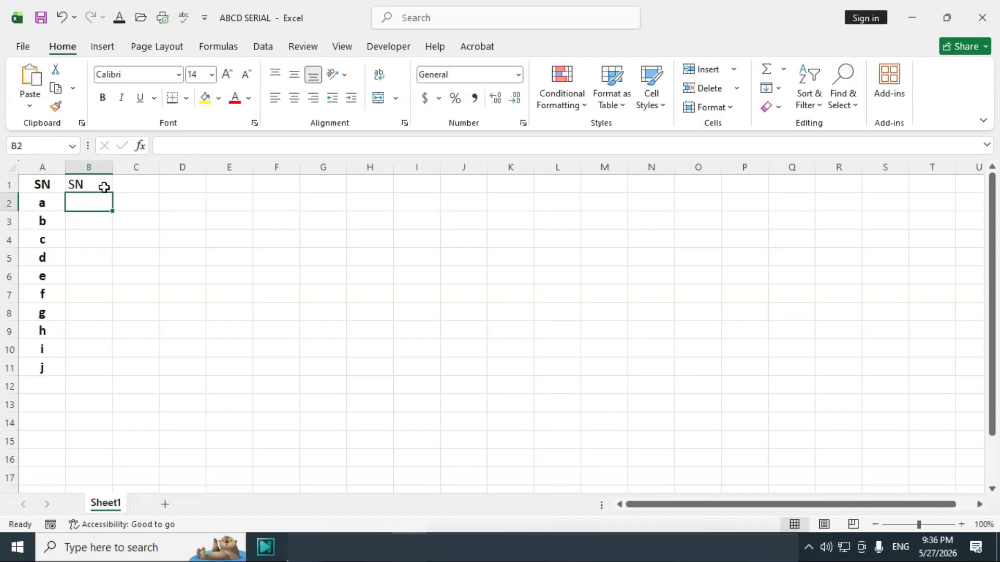
{"action": "type", "text": "="}
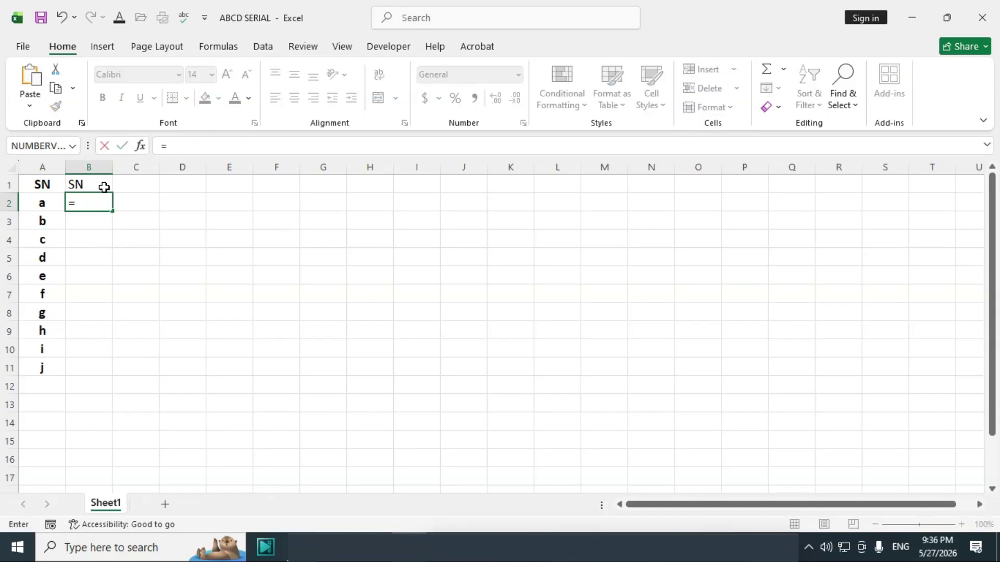
{"action": "type", "text": "char("}
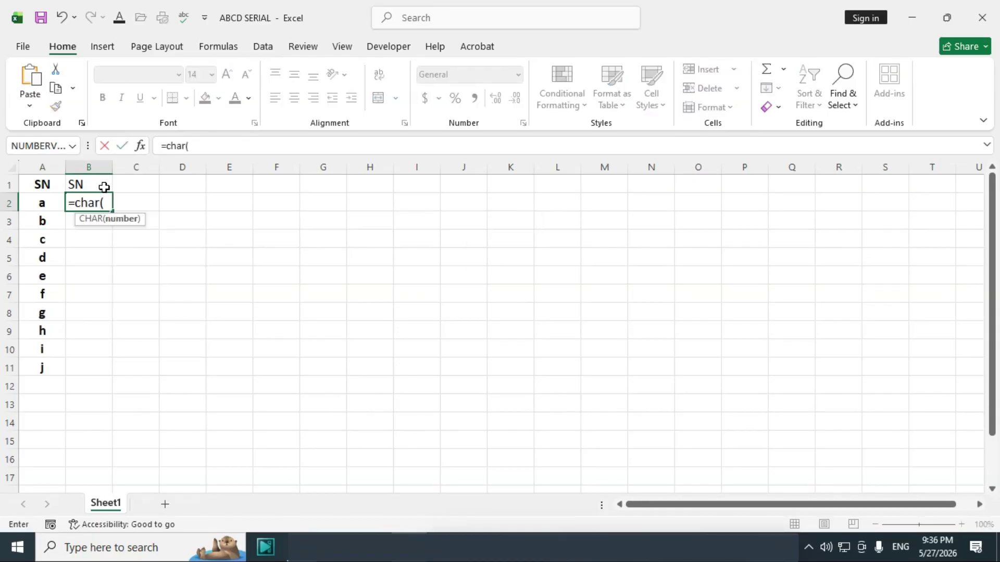
{"action": "type", "text": "sequence"}
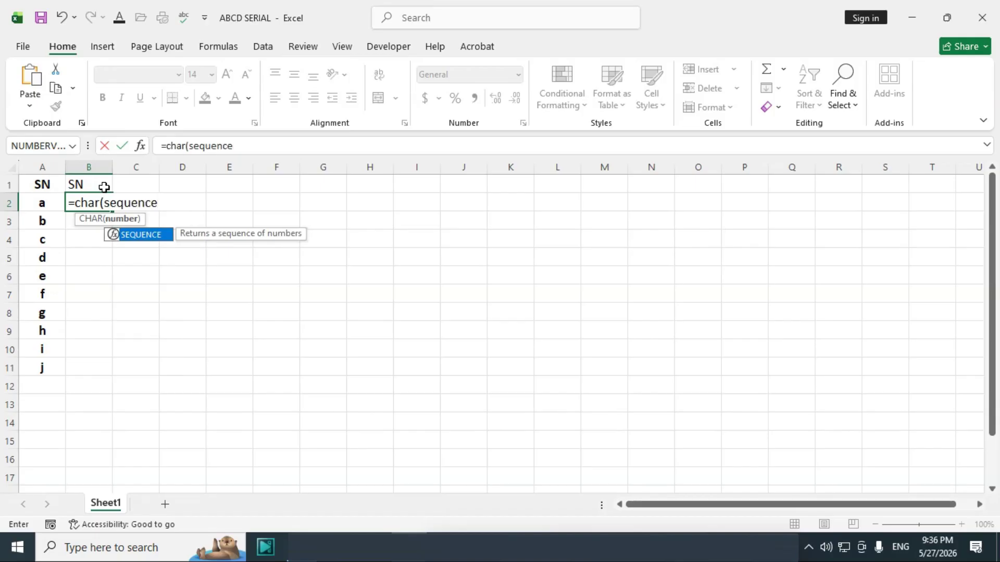
{"action": "type", "text": "(10"}
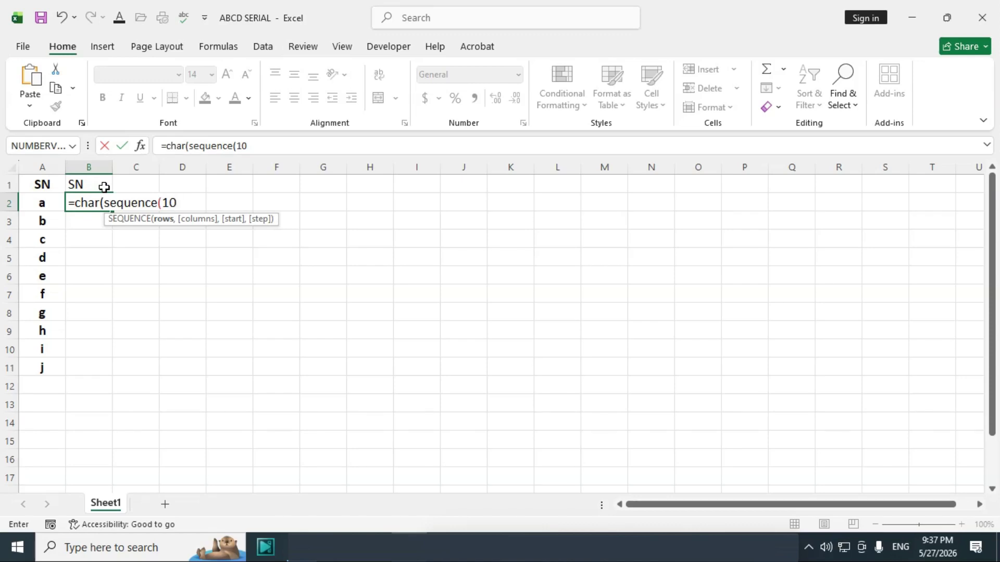
{"action": "type", "text": ","}
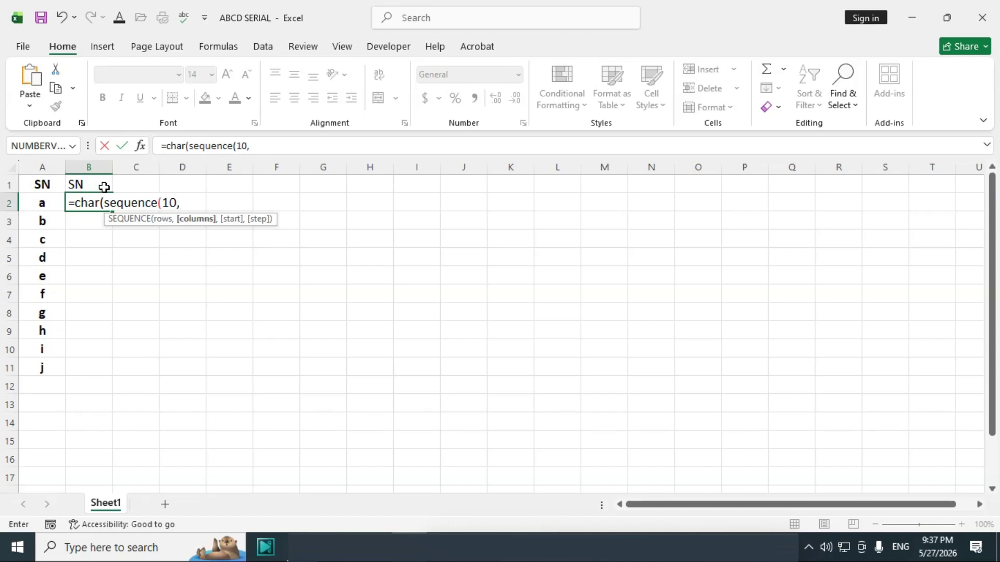
{"action": "type", "text": "1,"}
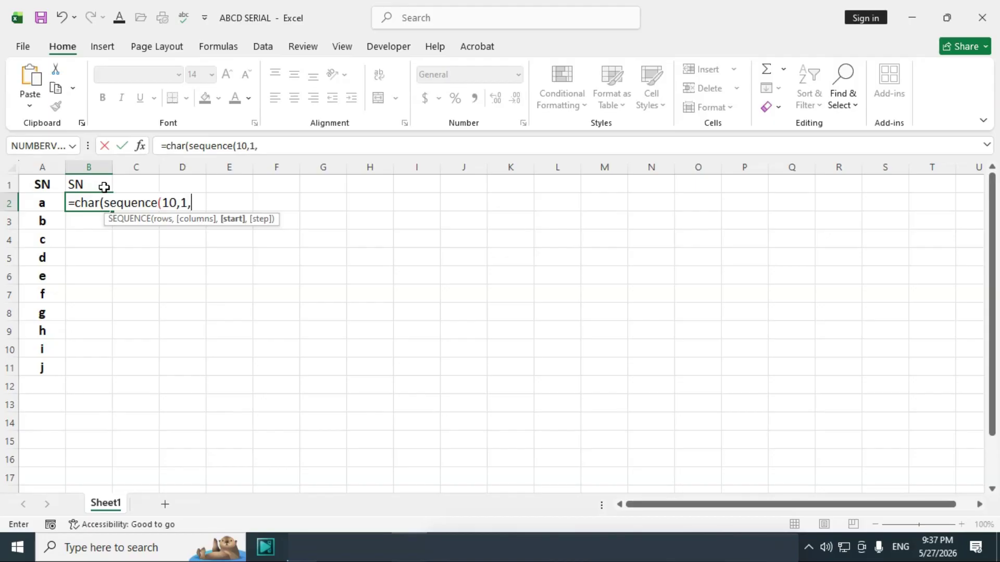
{"action": "type", "text": "65"}
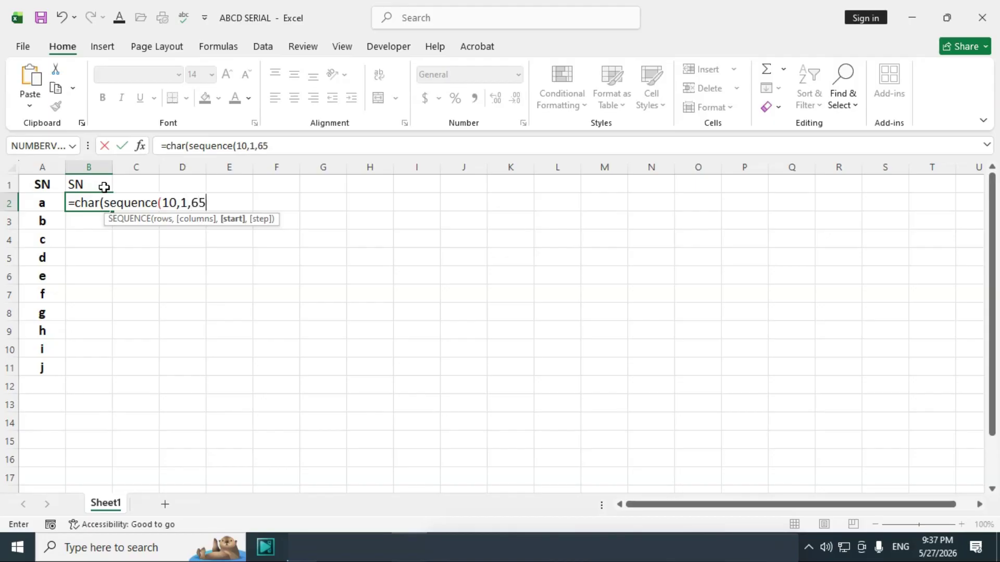
{"action": "type", "text": "))"}
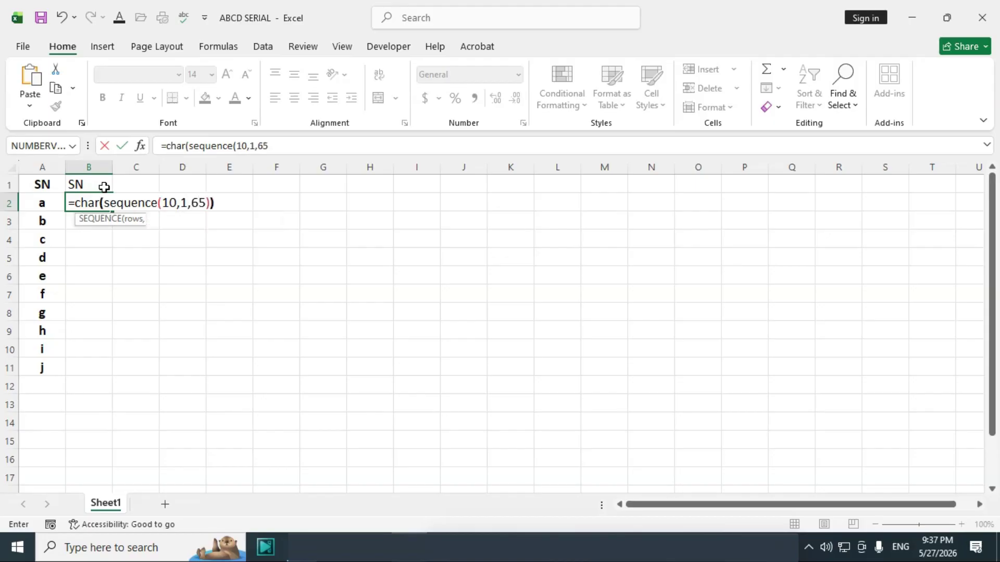
{"action": "key", "text": "Return"}
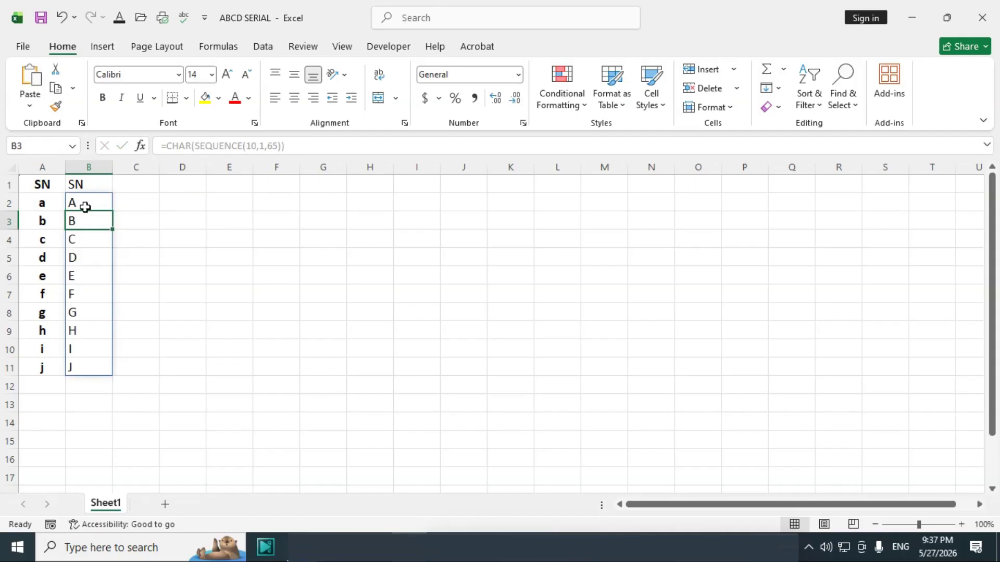
{"action": "left_click", "coordinate": [86, 203]}
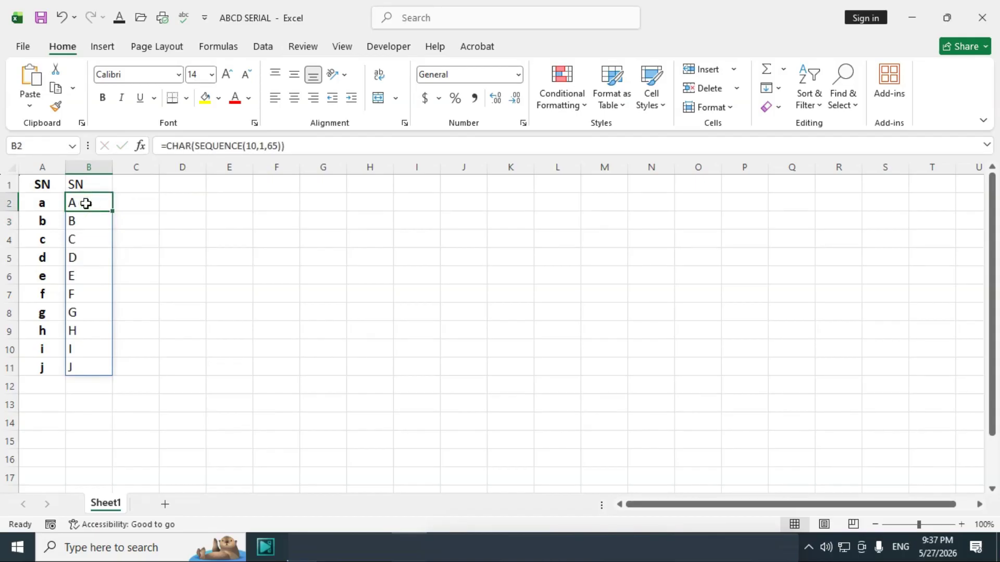
{"action": "double_click", "coordinate": [84, 200]}
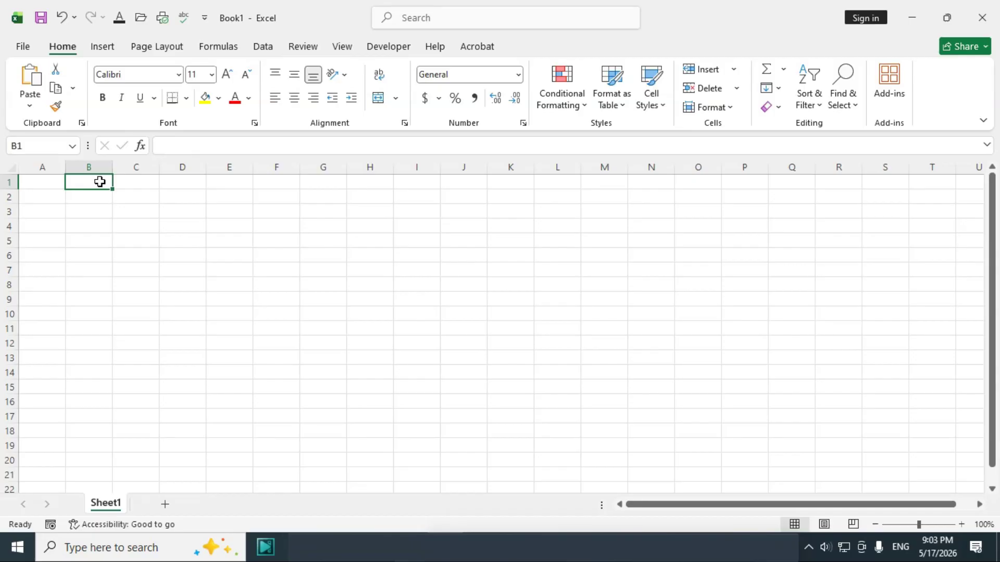
Step: Enter the formula =ROMAN(SEQUENCE(20)) in B1 to generate a series of 20 Roman numerals
{"action": "type", "text": "="}
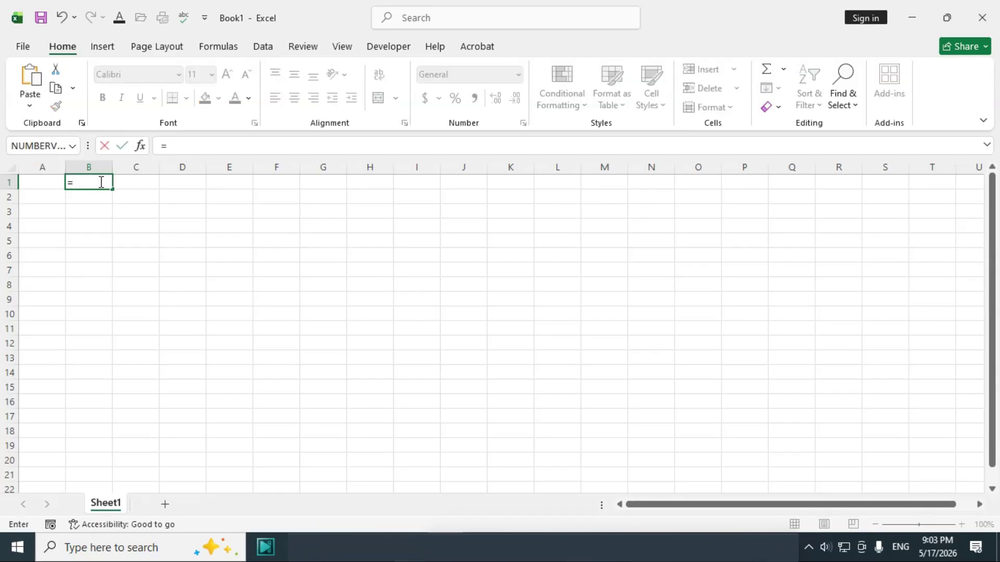
{"action": "type", "text": "roman"}
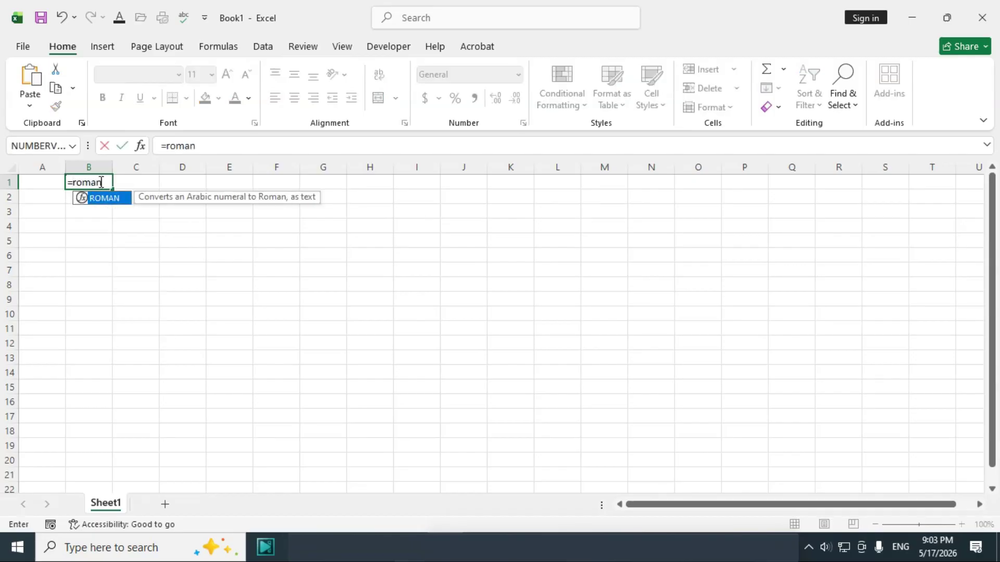
{"action": "type", "text": "(se"}
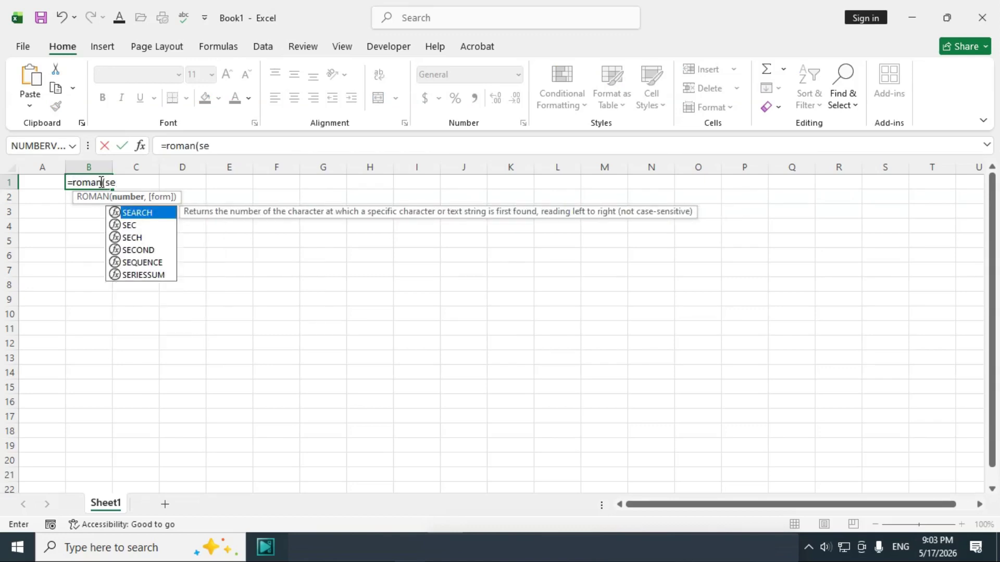
{"action": "type", "text": "quence"}
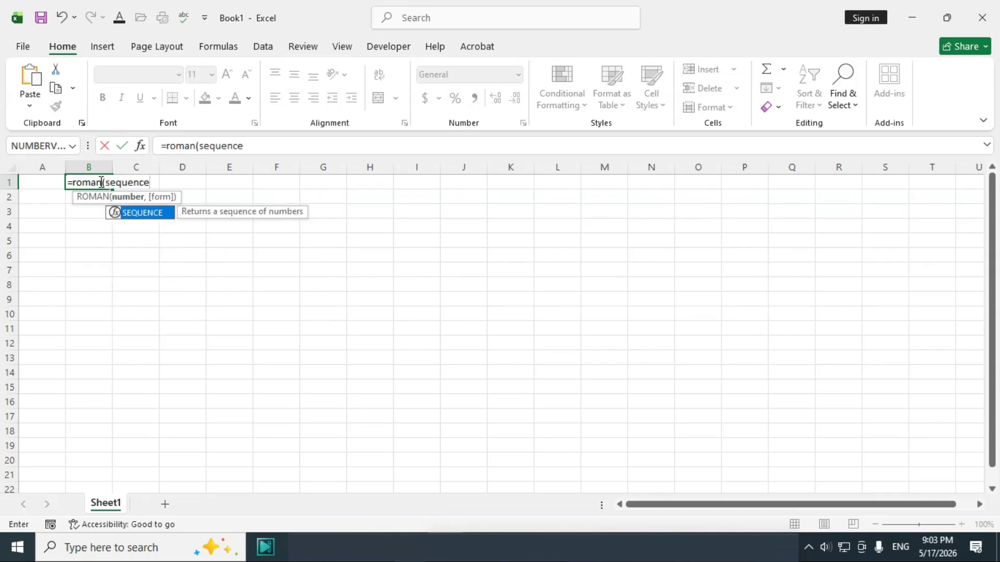
{"action": "type", "text": "("}
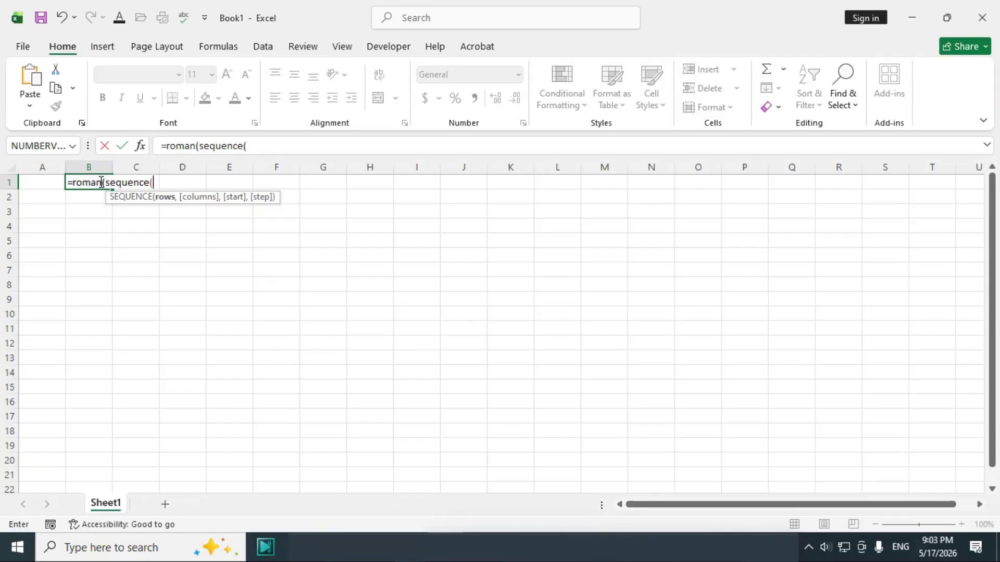
{"action": "type", "text": "20))"}
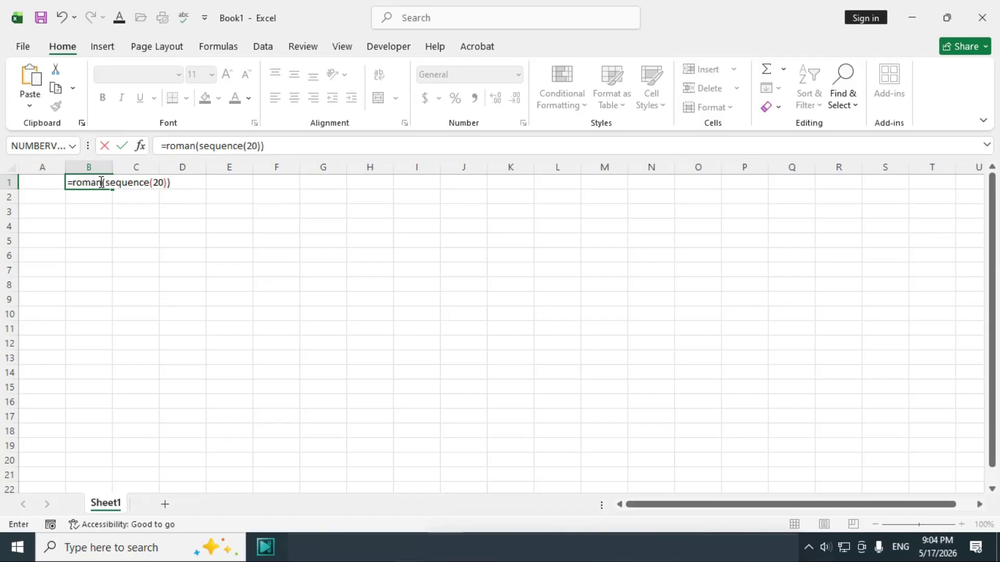
{"action": "key", "text": "Return"}
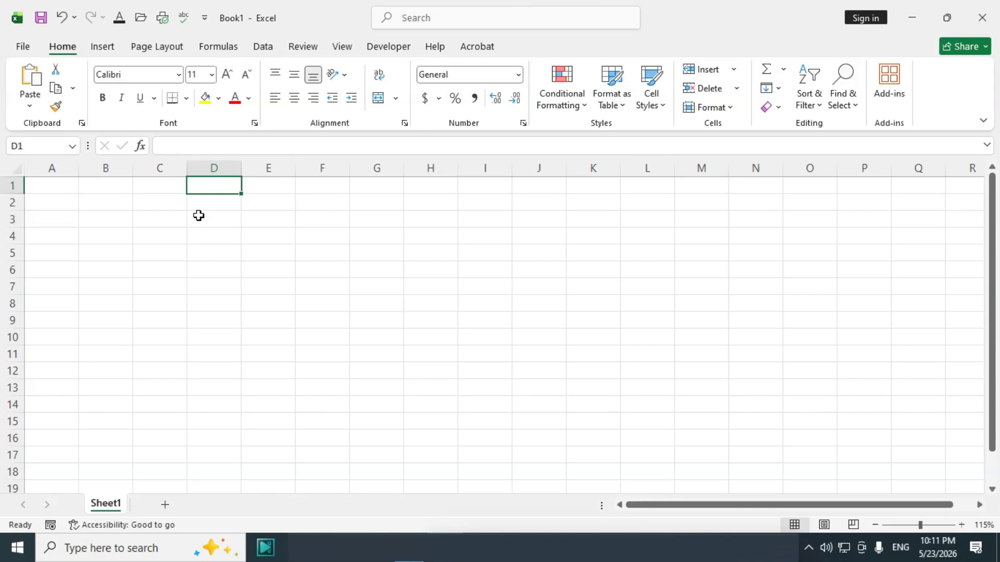
Step: Enter the formula =LOWER(ROMAN(SEQUENCE(15))) in D1 to generate a series of 15 lowercase Roman numerals
{"action": "type", "text": "="}
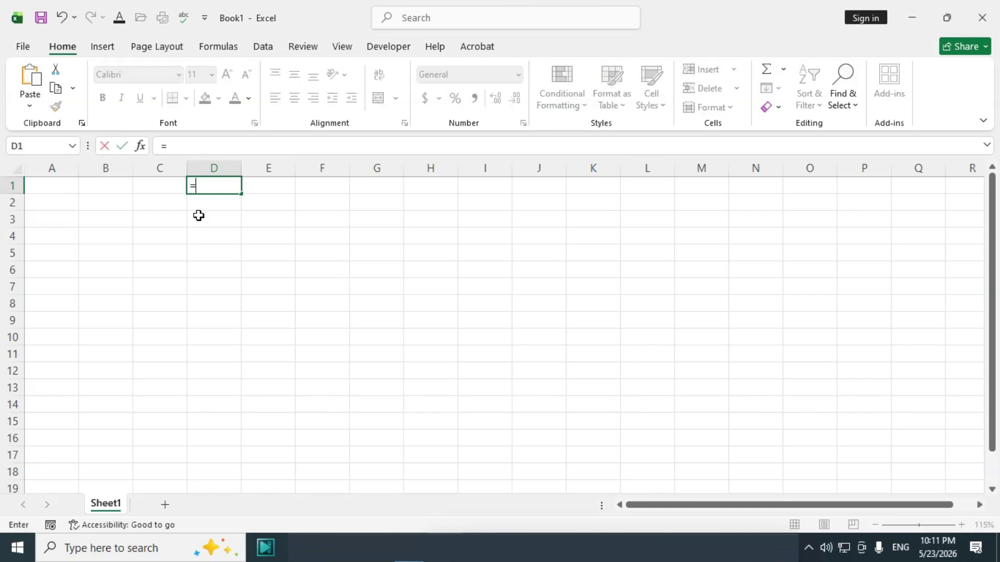
{"action": "type", "text": "lower"}
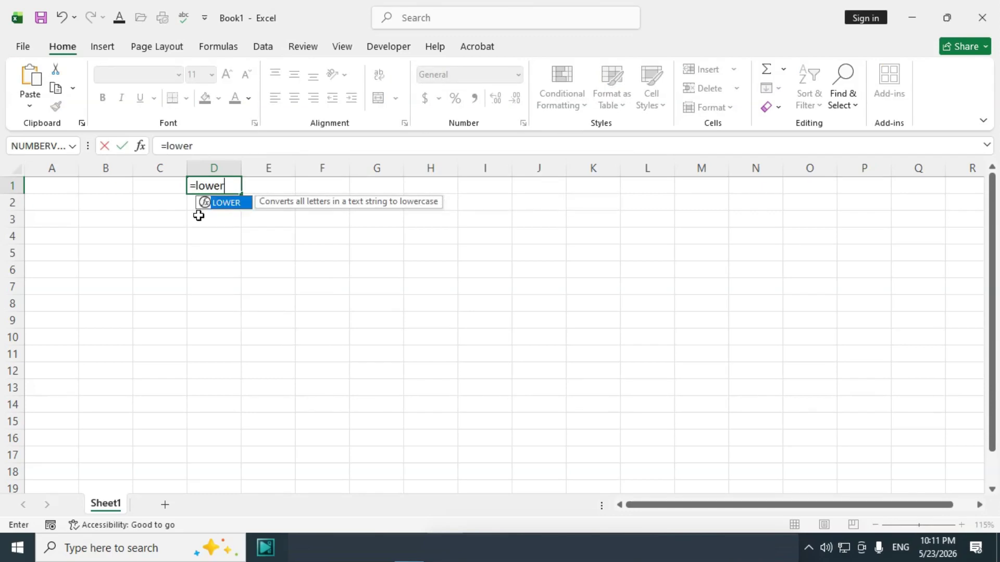
{"action": "type", "text": "(ro"}
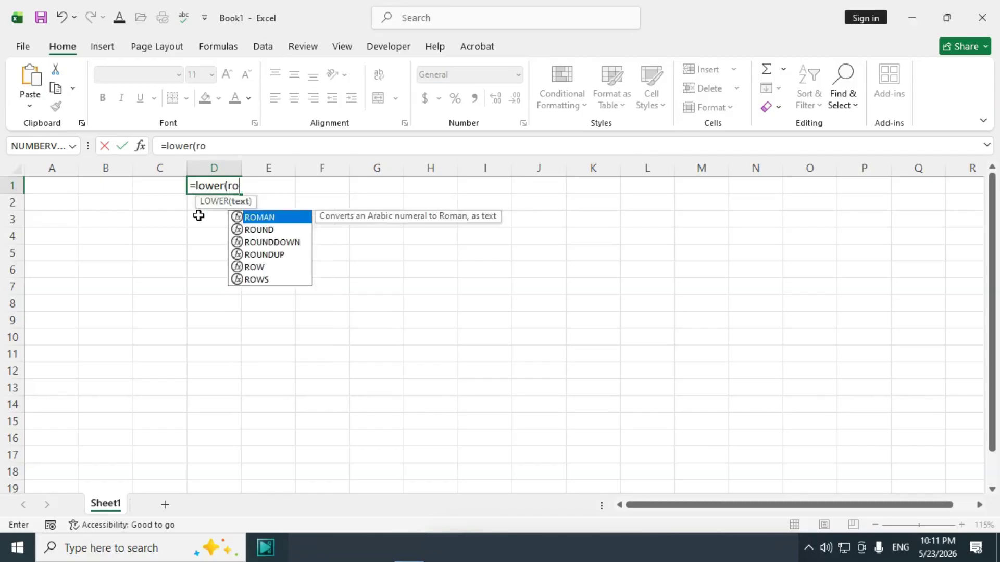
{"action": "type", "text": "man("}
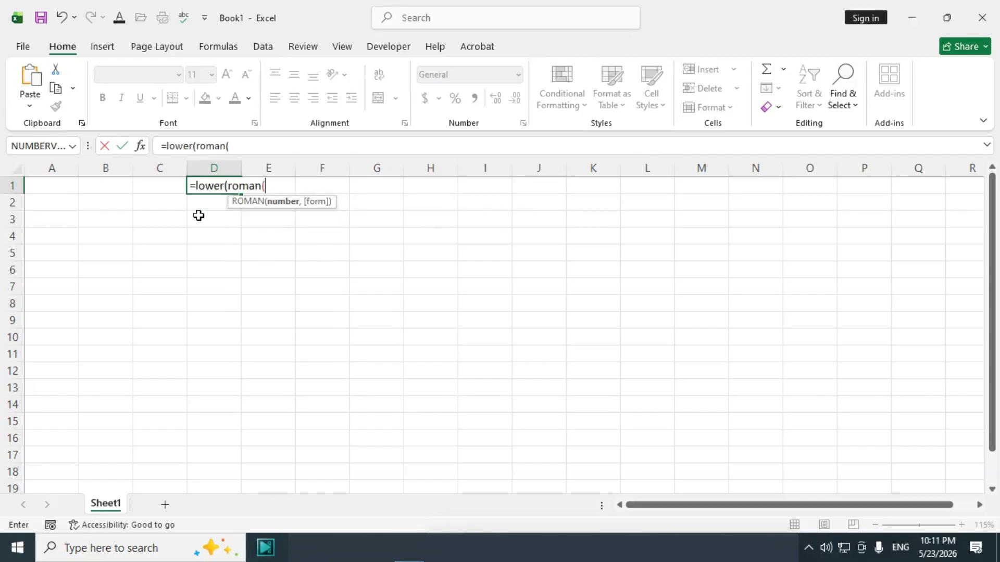
{"action": "type", "text": "sequenc"}
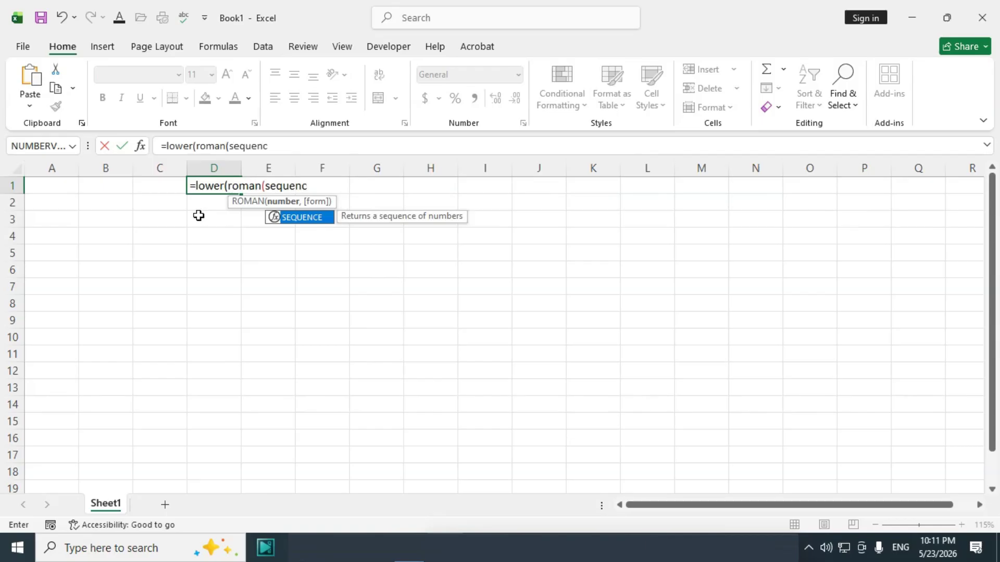
{"action": "type", "text": "e("}
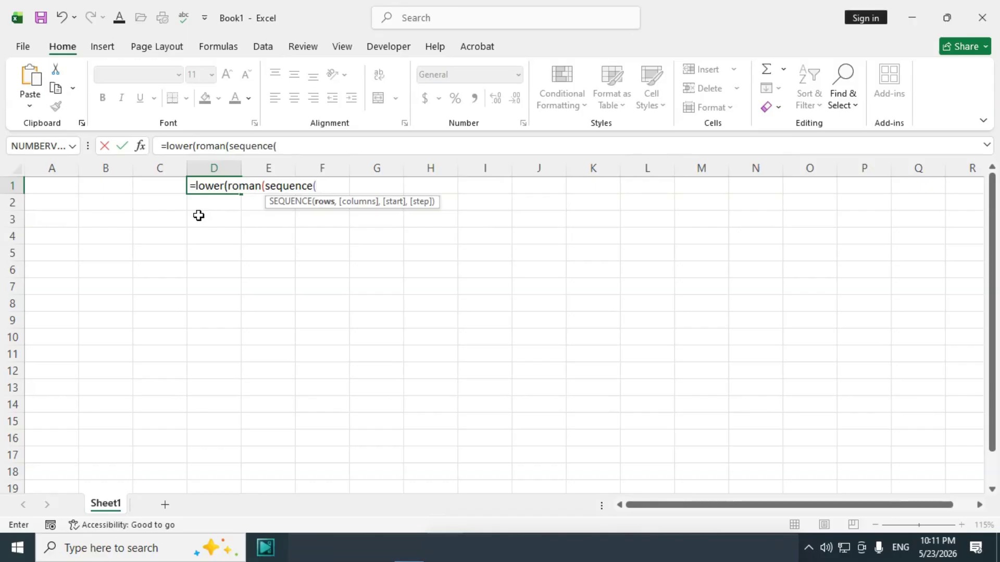
{"action": "type", "text": "15))"}
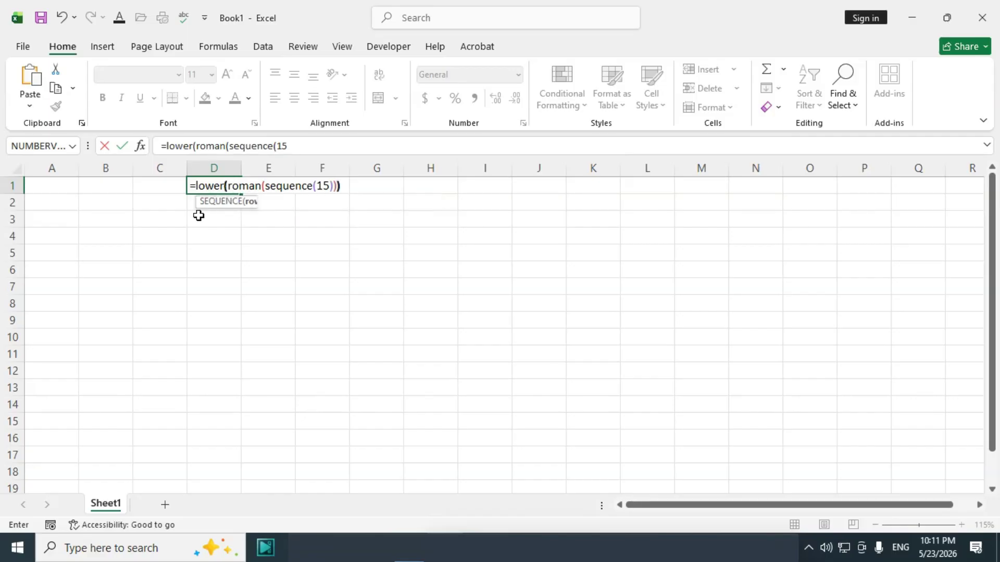
{"action": "type", "text": ")"}
{"action": "key", "text": "Return"}
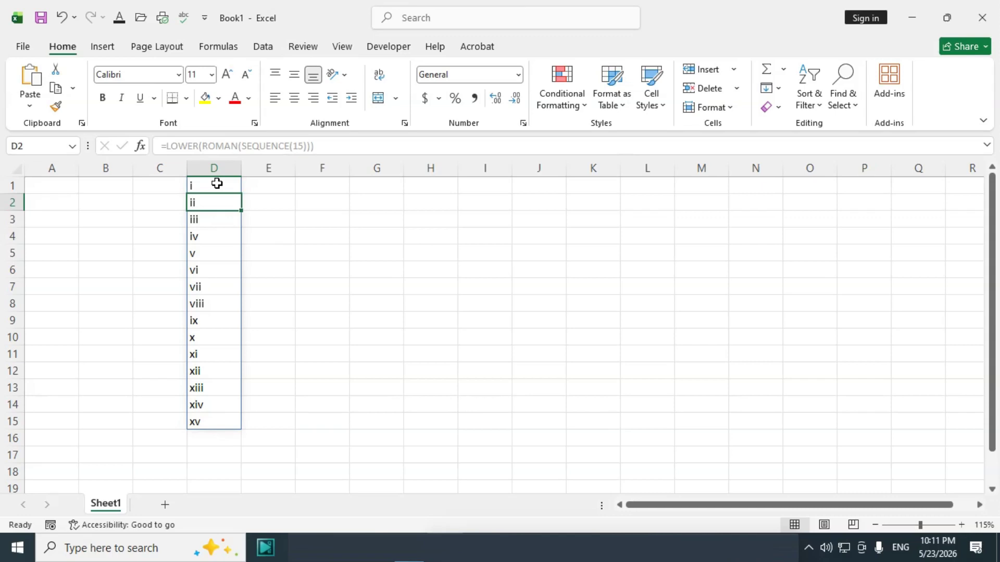
Step: Enter the formula =UPPER(ROMAN(SEQUENCE(20))) in E1 to generate a series of 20 uppercase Roman numerals
{"action": "left_click", "coordinate": [270, 186]}
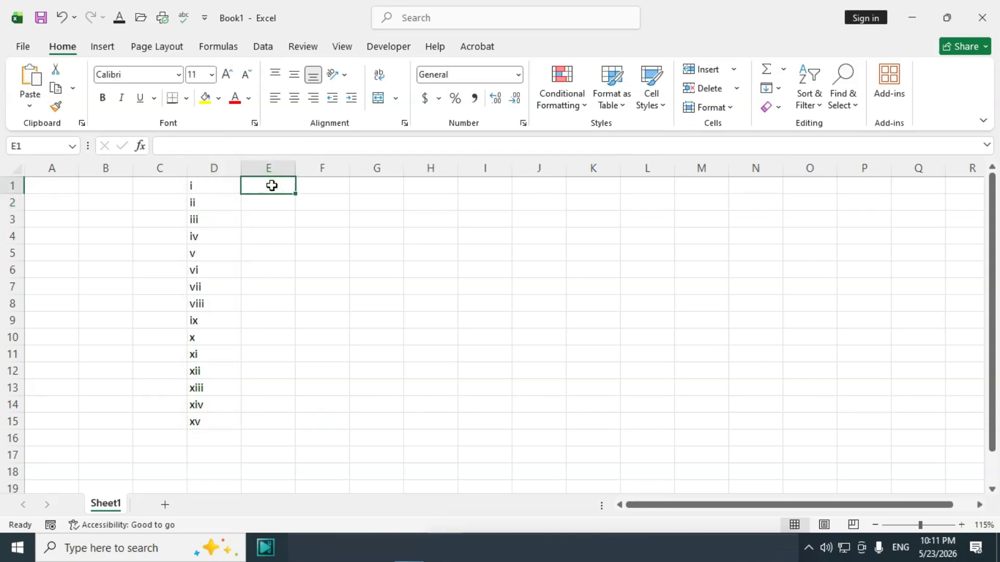
{"action": "type", "text": "=upp"}
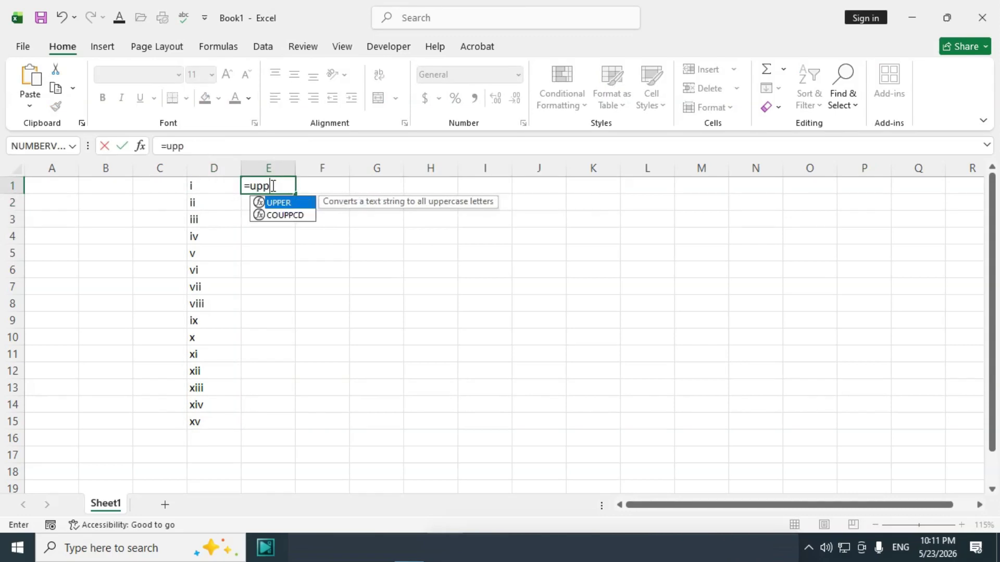
{"action": "type", "text": "er("}
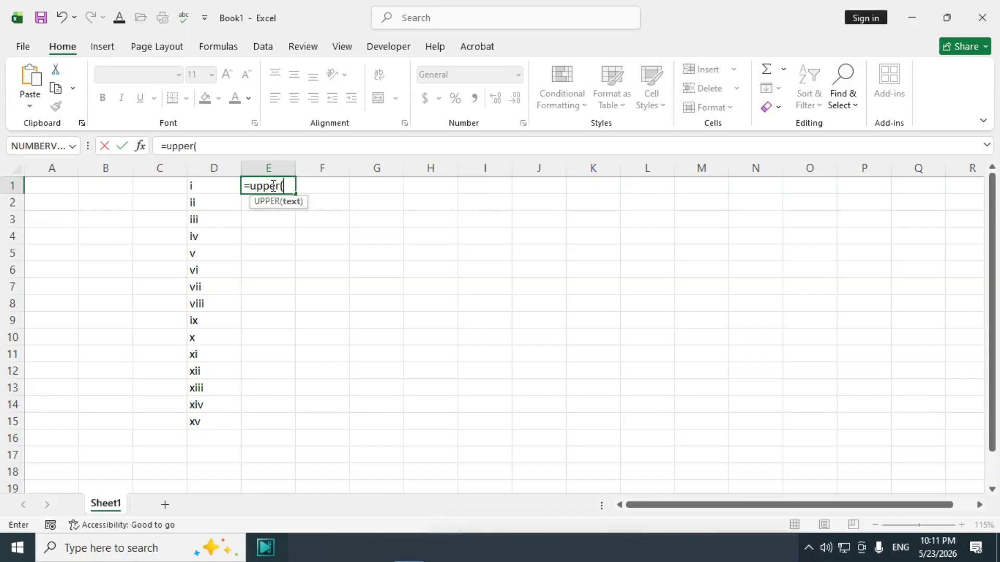
{"action": "type", "text": "roman"}
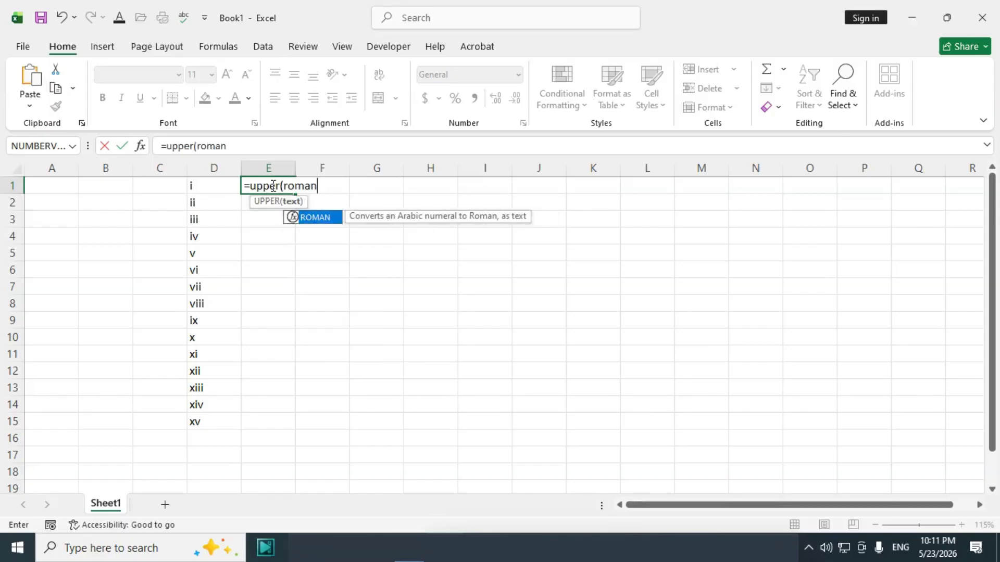
{"action": "type", "text": "(sequen"}
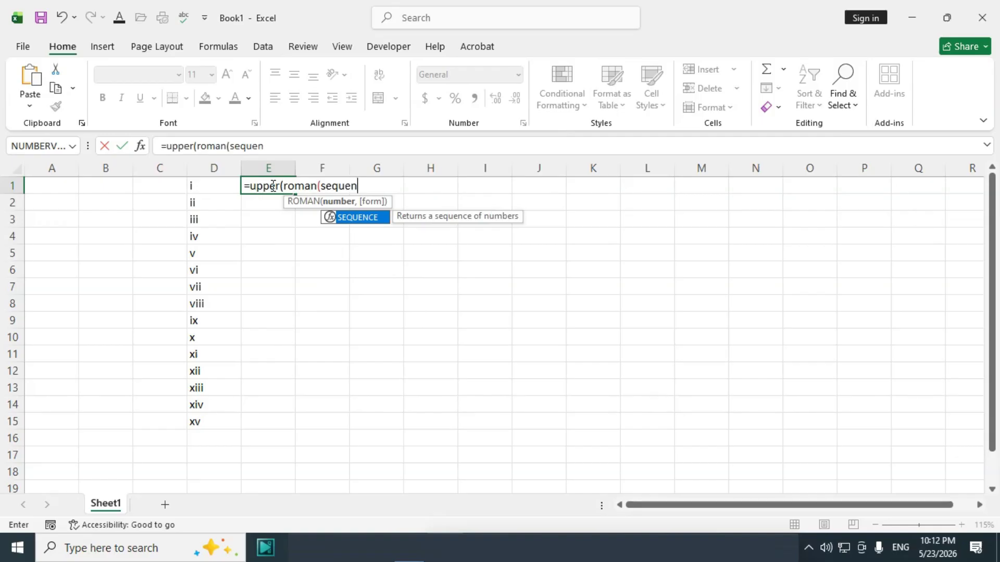
{"action": "type", "text": "ce("}
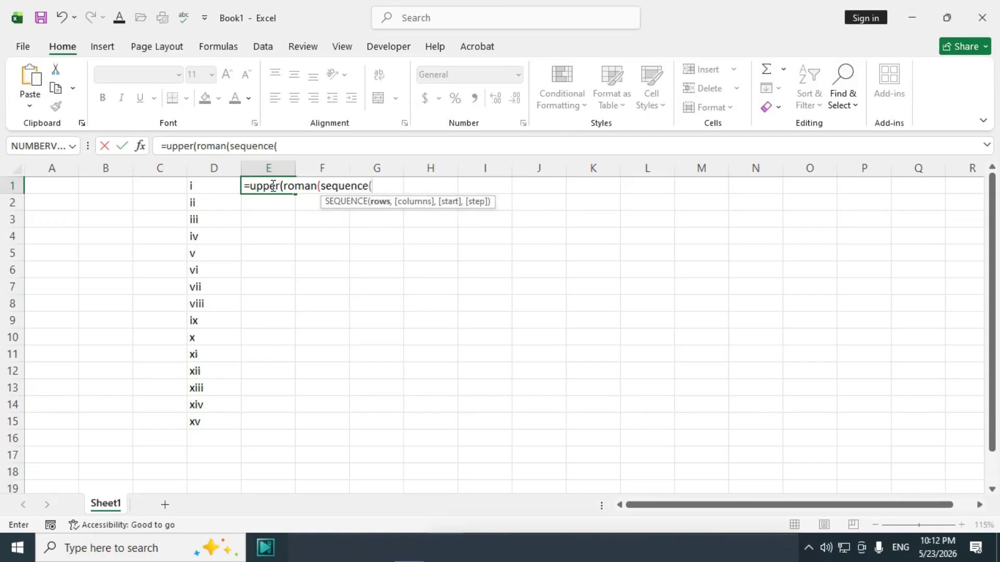
{"action": "type", "text": "20)))"}
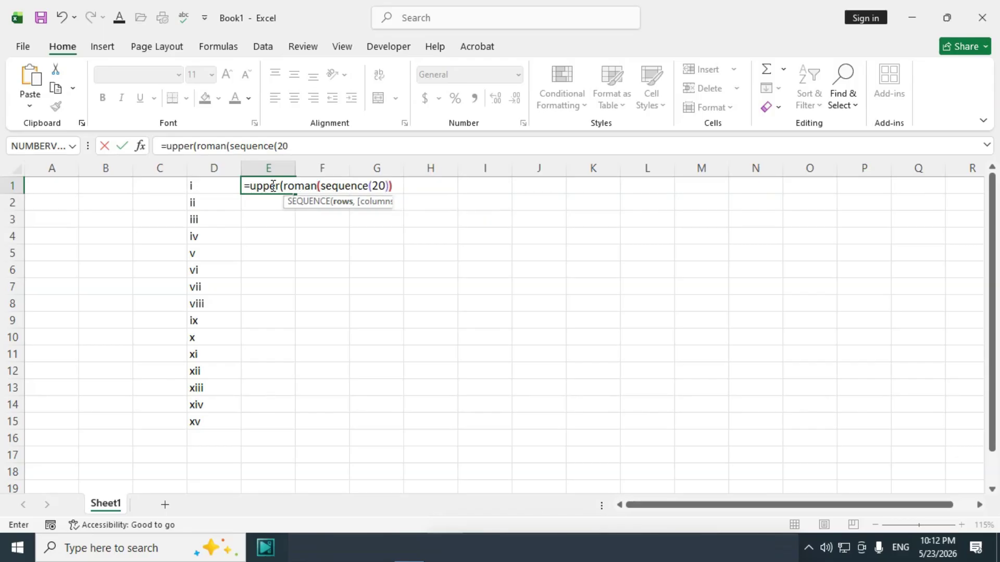
{"action": "key", "text": "Return"}
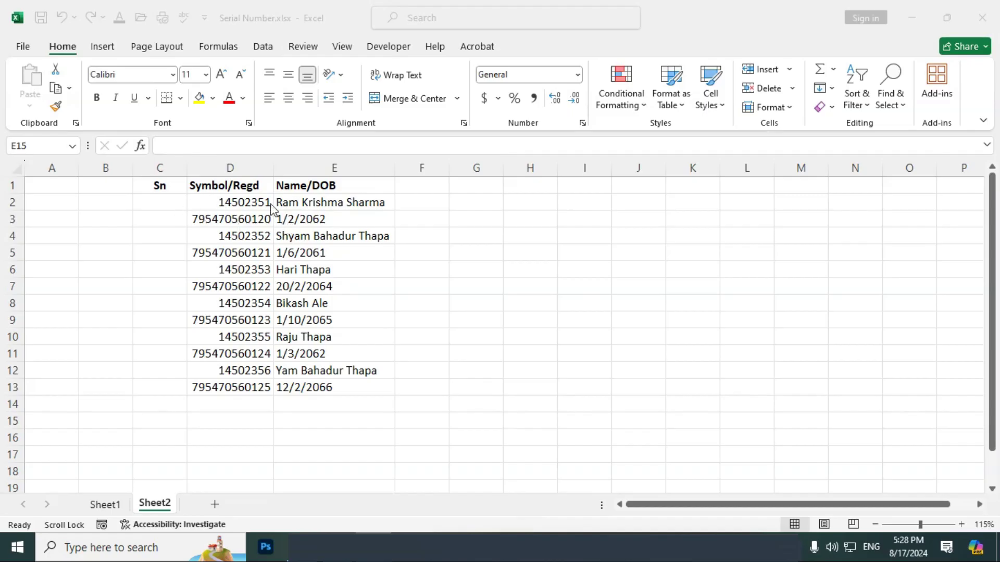
Step: Examine how each record on Sheet2 spans two rows across the Sn, Symbol/Regd and Name/DOB columns
{"action": "left_click", "coordinate": [250, 202]}
{"action": "left_click", "coordinate": [297, 202]}
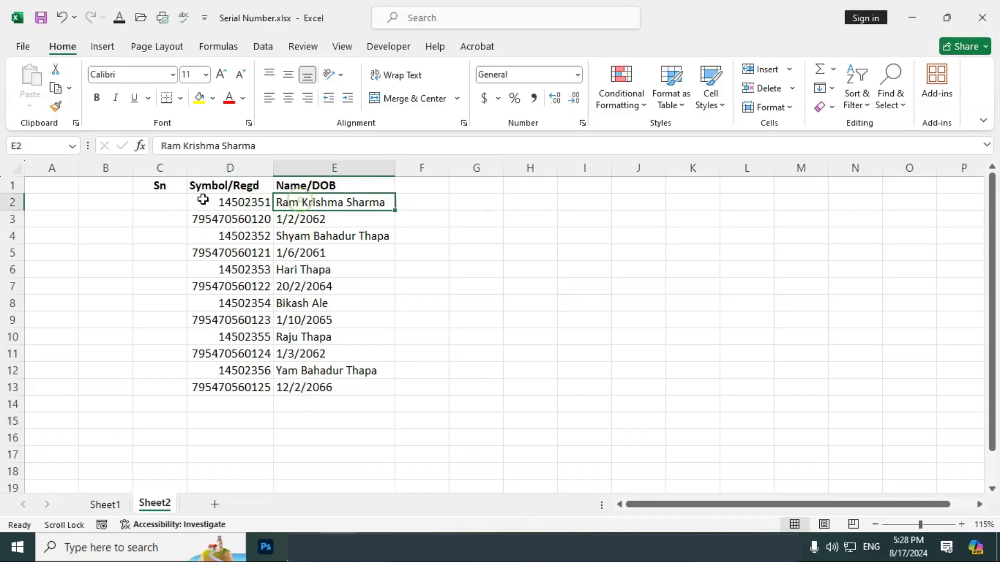
{"action": "left_click", "coordinate": [165, 201]}
{"action": "left_click", "coordinate": [251, 202]}
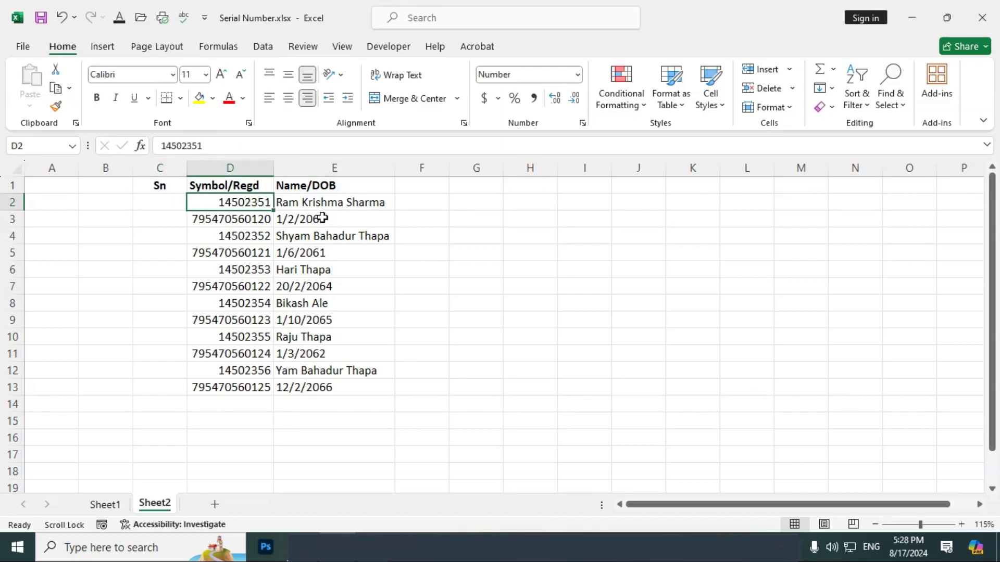
{"action": "left_click", "coordinate": [167, 216]}
{"action": "left_click", "coordinate": [368, 224]}
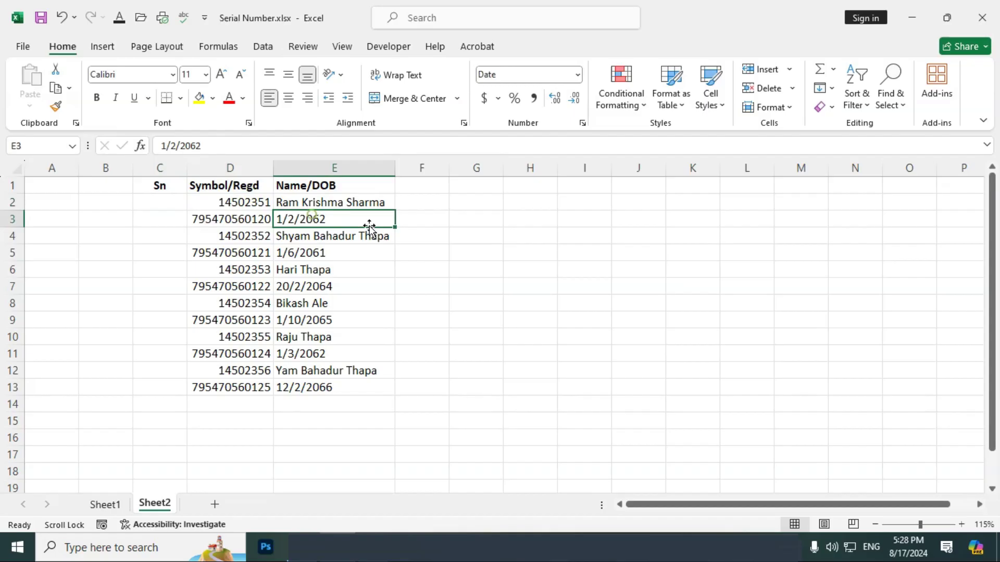
{"action": "left_click", "coordinate": [317, 235]}
{"action": "left_click", "coordinate": [175, 230]}
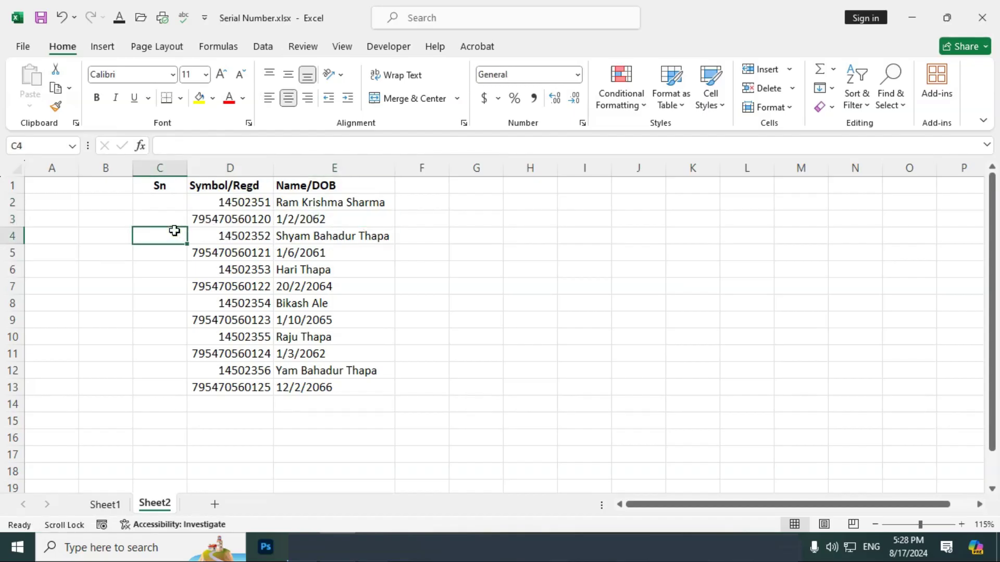
Step: Enter the formula =IF(ISODD(ROW()),"",(ROW())/2) in C2 under the Sn header to number only the even rows
{"action": "left_click", "coordinate": [169, 201]}
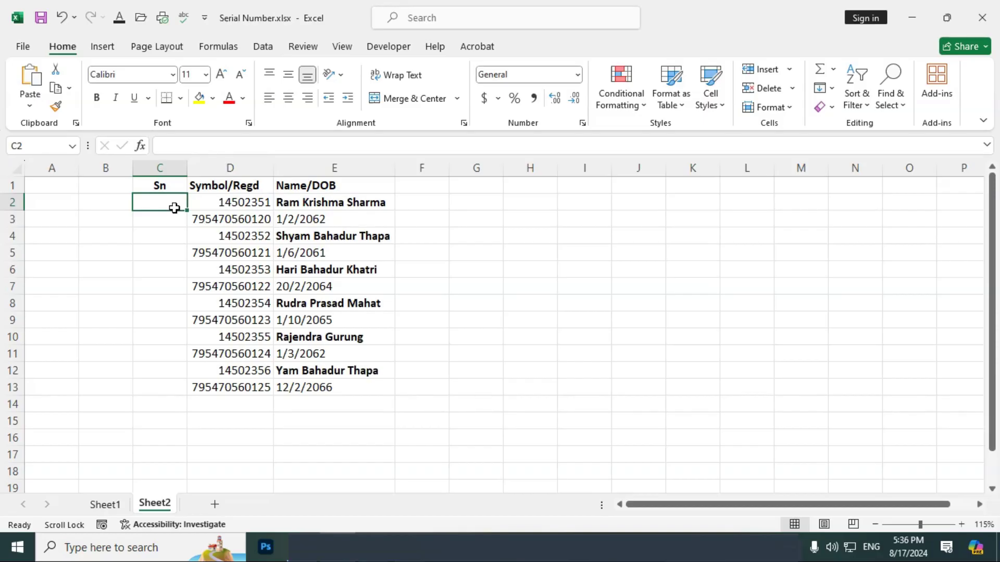
{"action": "type", "text": "="}
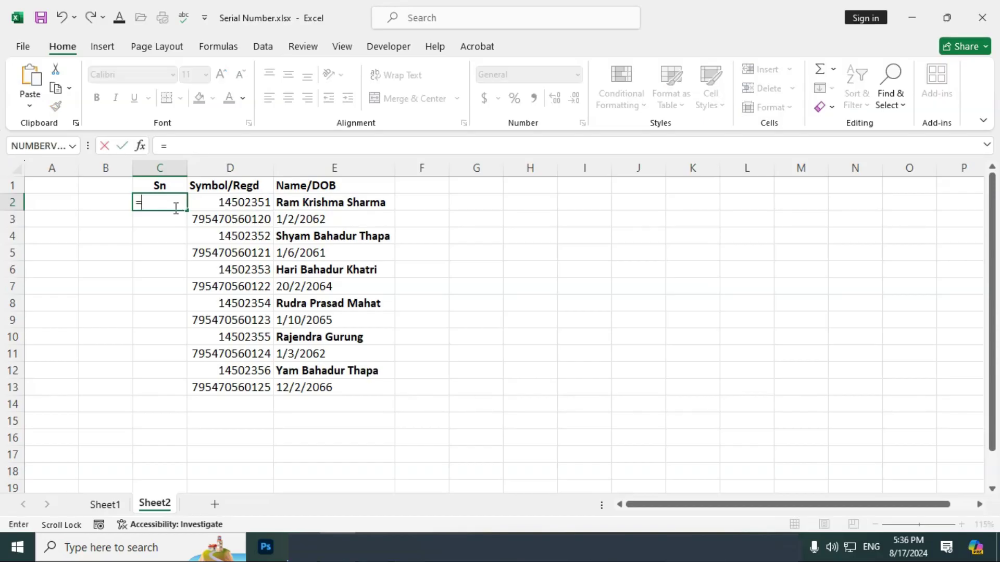
{"action": "type", "text": "if("}
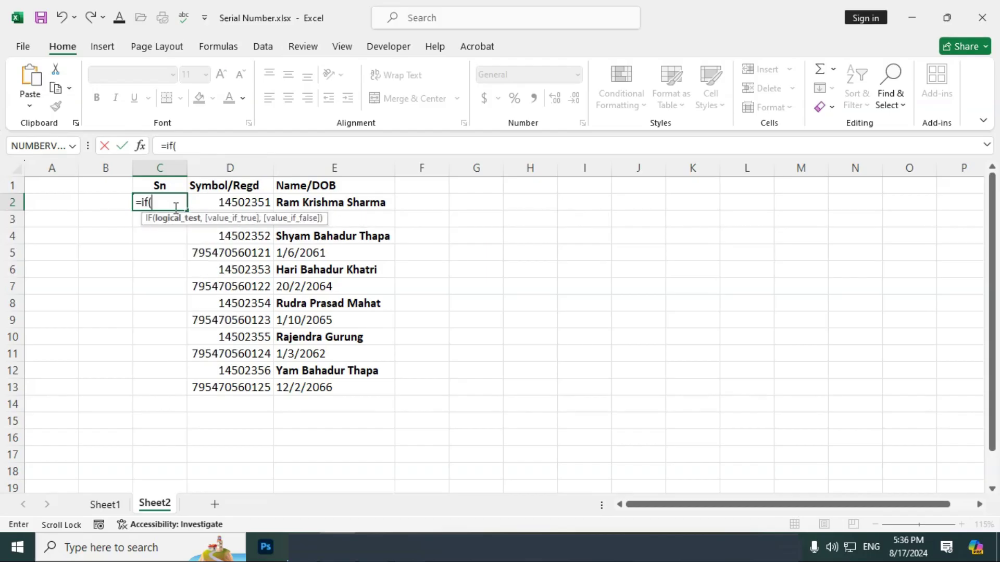
{"action": "type", "text": "isodd"}
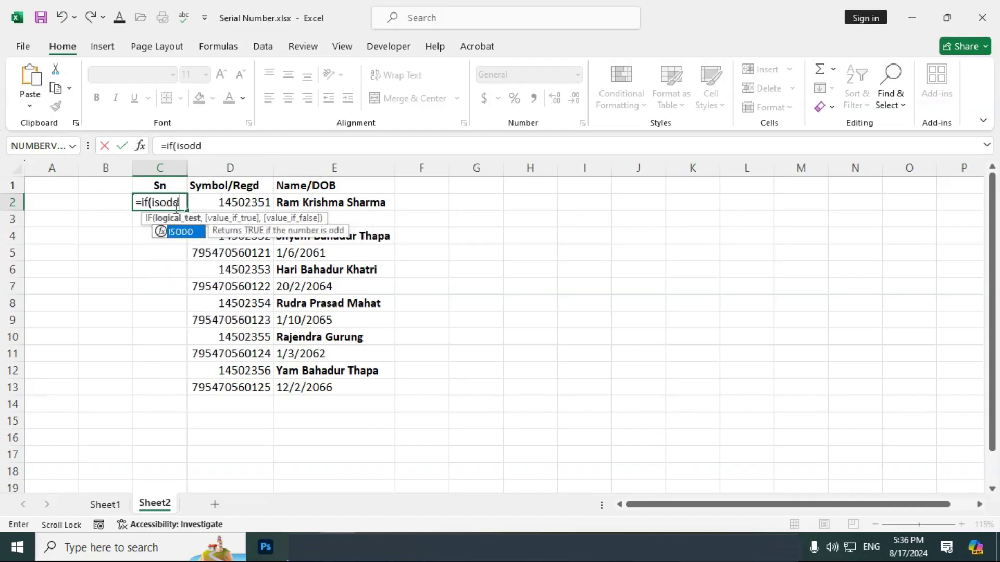
{"action": "type", "text": "("}
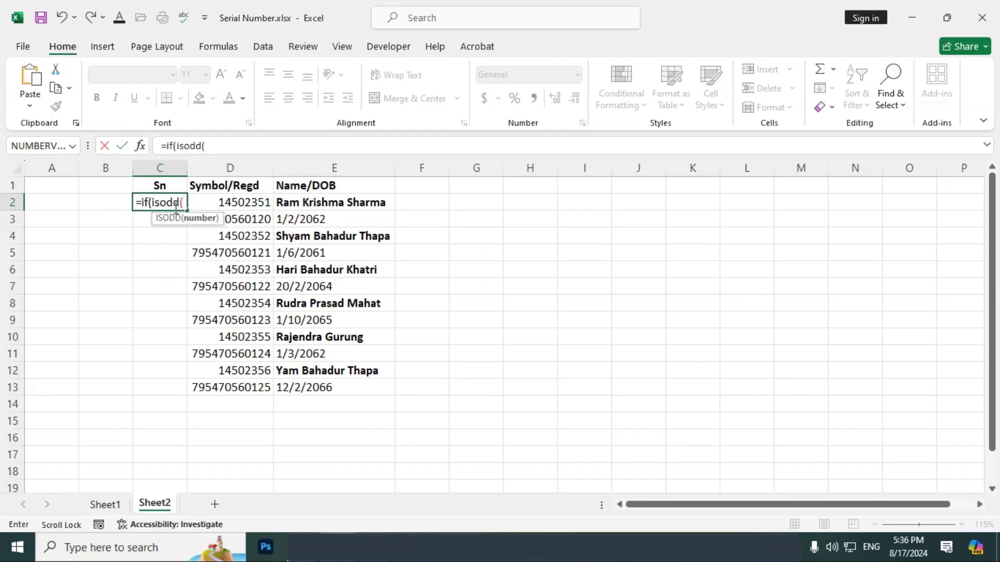
{"action": "type", "text": "row()),"}
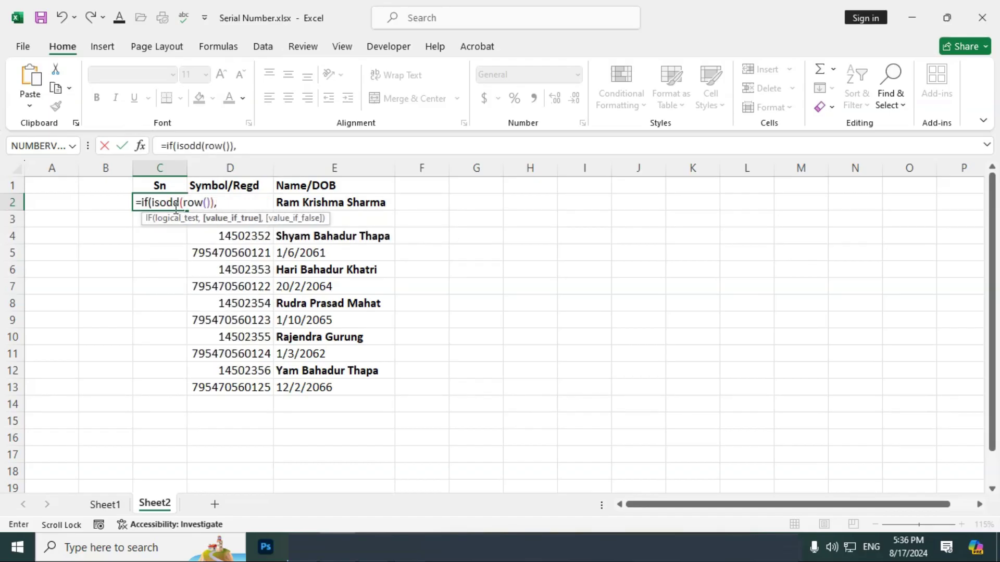
{"action": "type", "text": "\"\","}
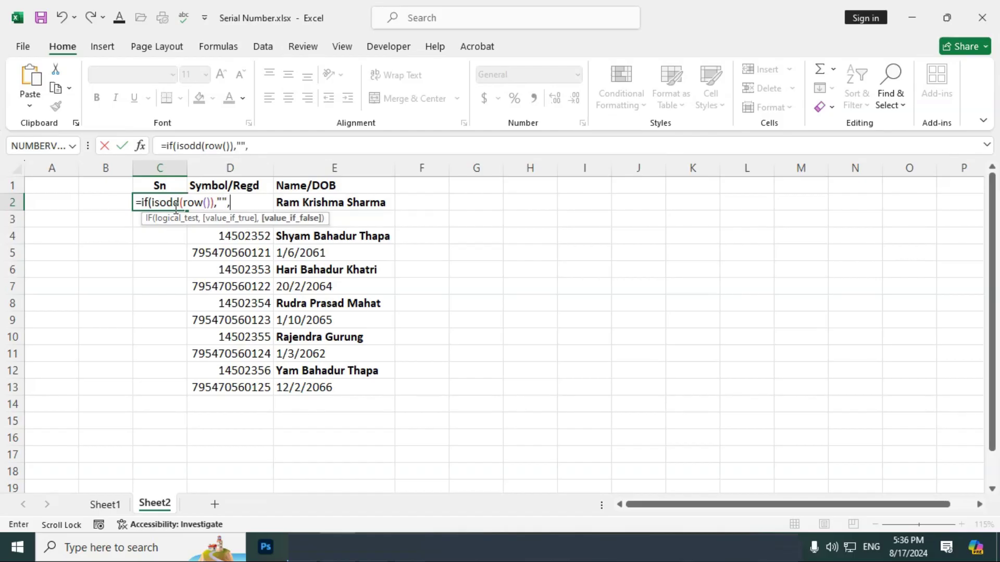
{"action": "type", "text": "(row())/"}
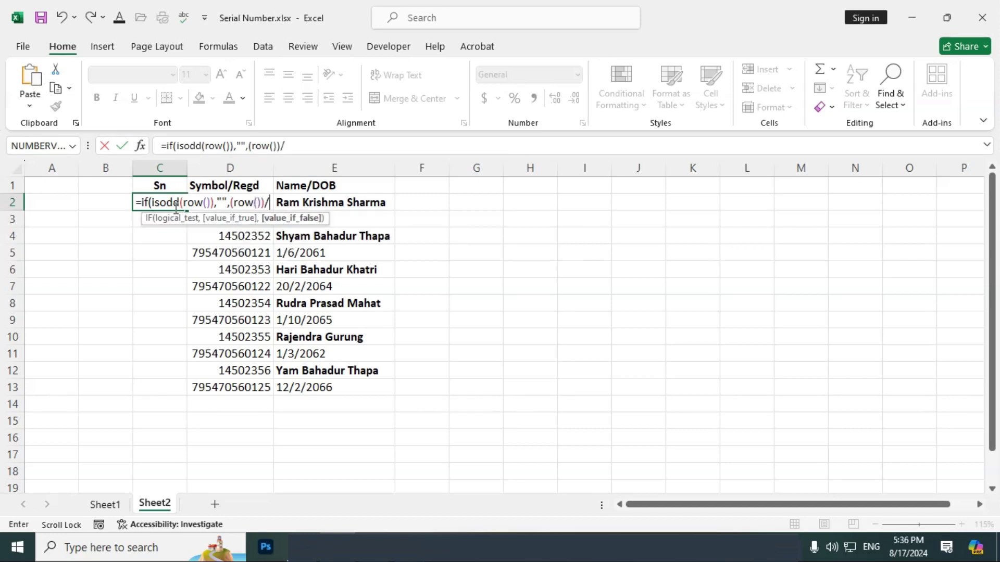
{"action": "type", "text": "2)"}
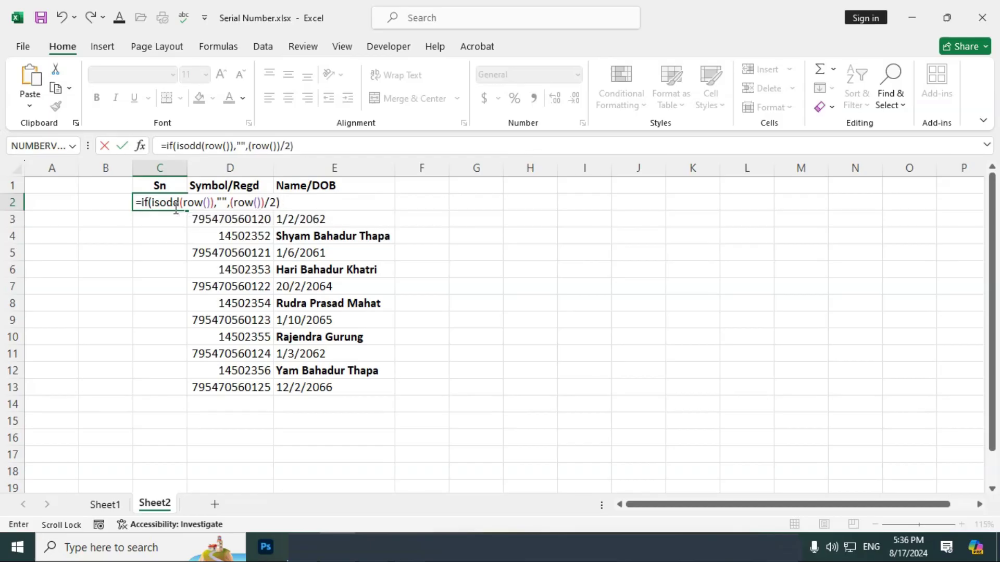
{"action": "key", "text": "Return"}
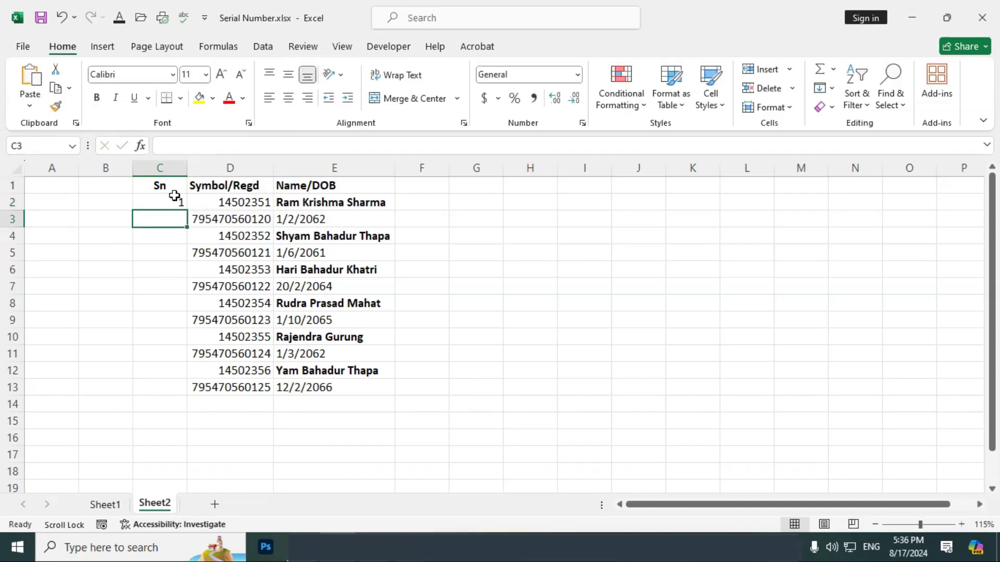
Step: Fill the serial number formula from C2 down to C13, alongside the last record
{"action": "left_click", "coordinate": [165, 202]}
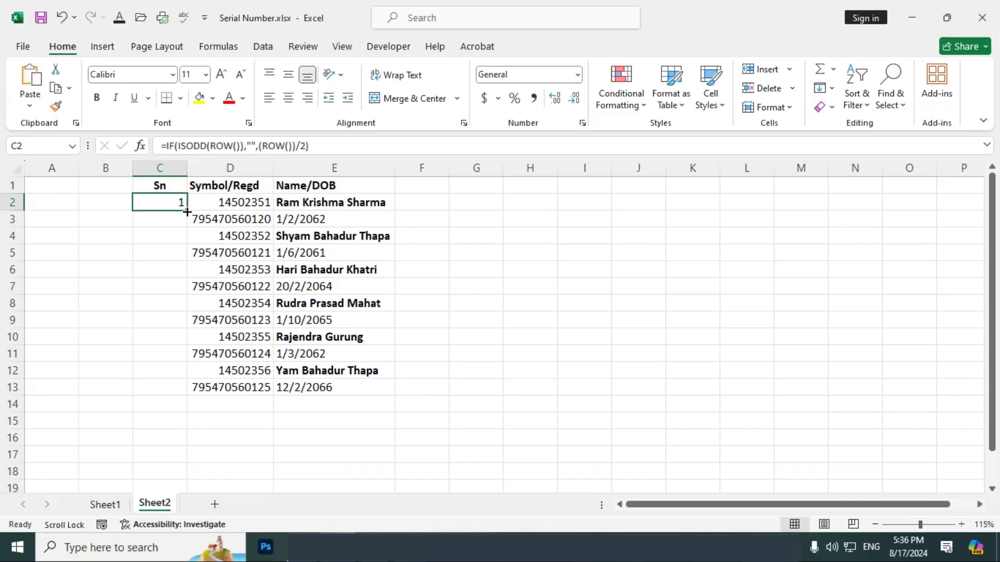
{"action": "left_click_drag", "start_coordinate": [187, 211], "coordinate": [205, 392]}
{"action": "left_click", "coordinate": [232, 433]}
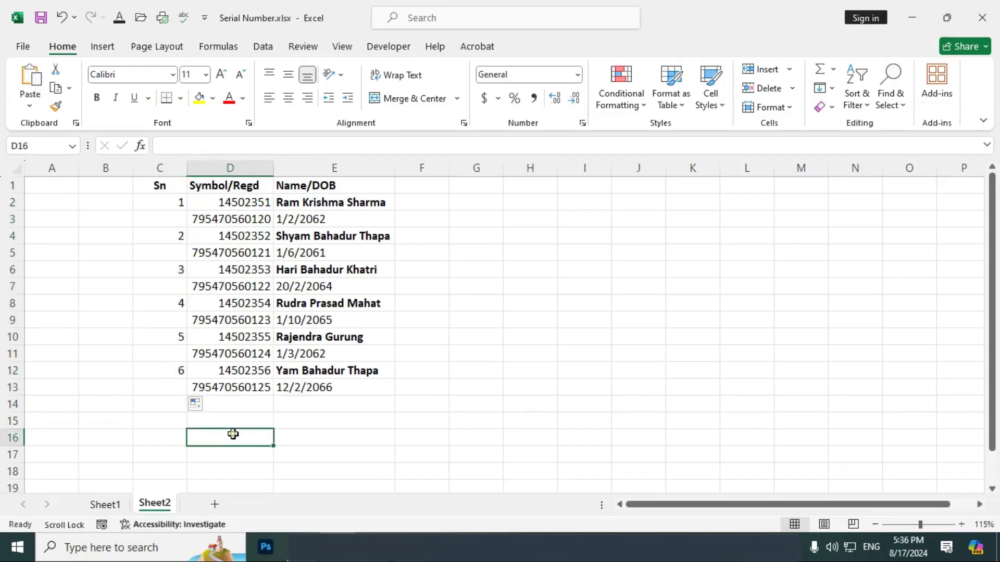
Step: Check each serial number in the Sn column against the name in the same row of the Name/DOB column
{"action": "left_click", "coordinate": [160, 203]}
{"action": "left_click", "coordinate": [320, 203]}
{"action": "left_click", "coordinate": [162, 238]}
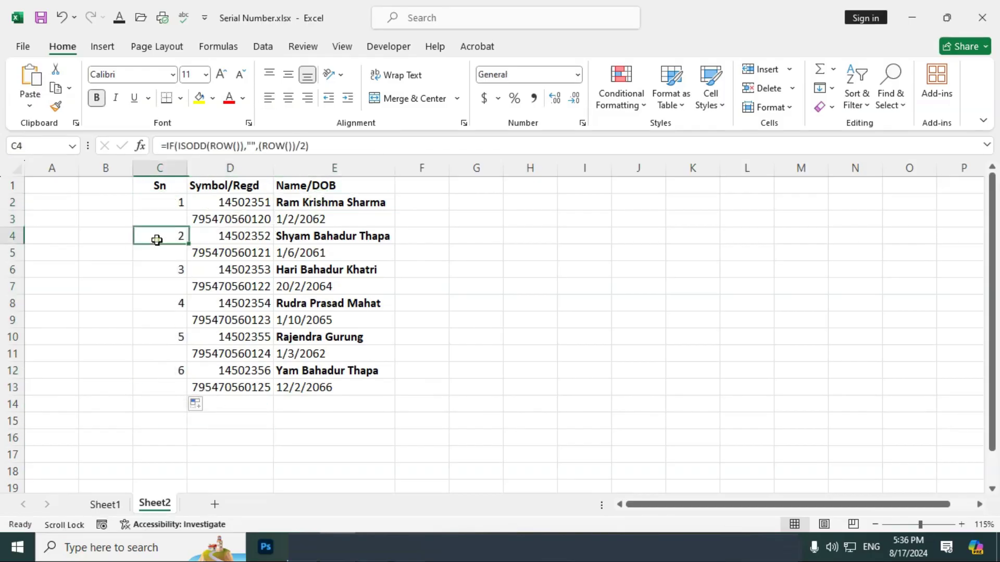
{"action": "left_click", "coordinate": [314, 237]}
{"action": "left_click", "coordinate": [171, 271]}
{"action": "left_click", "coordinate": [306, 268]}
{"action": "left_click", "coordinate": [172, 304]}
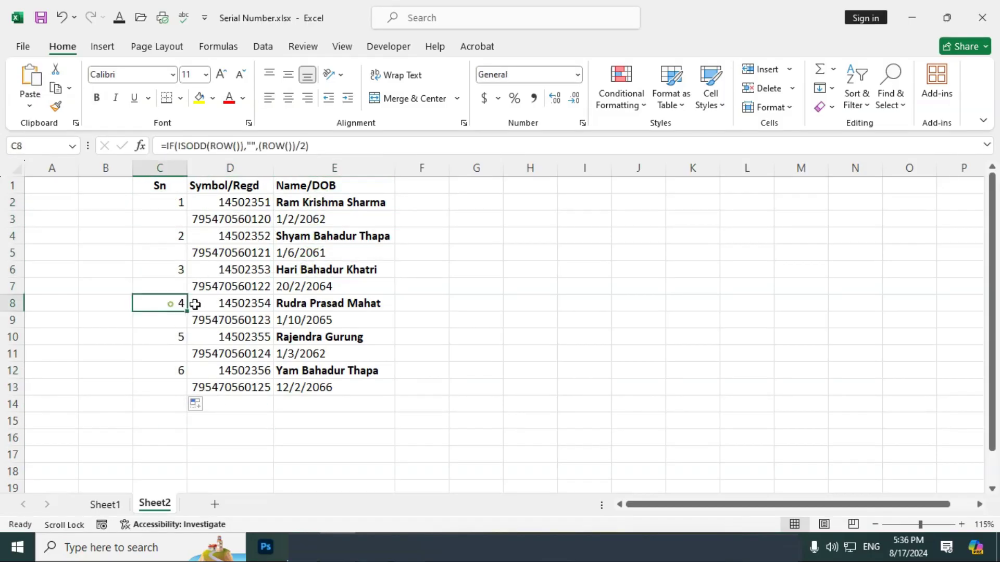
{"action": "left_click", "coordinate": [308, 302]}
{"action": "left_click", "coordinate": [172, 337]}
{"action": "left_click", "coordinate": [306, 336]}
{"action": "left_click", "coordinate": [169, 372]}
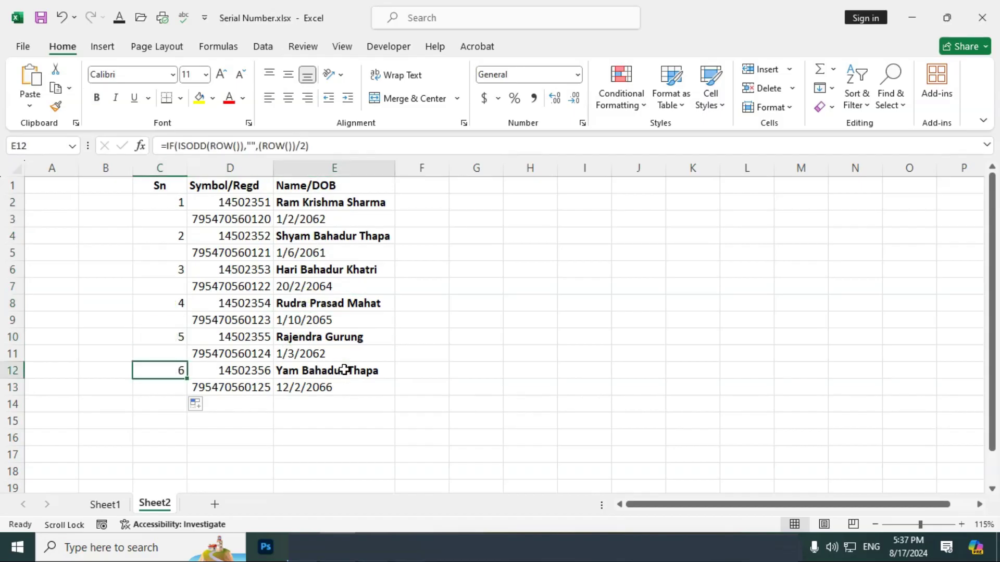
Step: Examine the first three two-row records in the Symbol/Regd and Name/DOB columns against the empty Sn cells beside them
{"action": "left_click", "coordinate": [344, 371]}
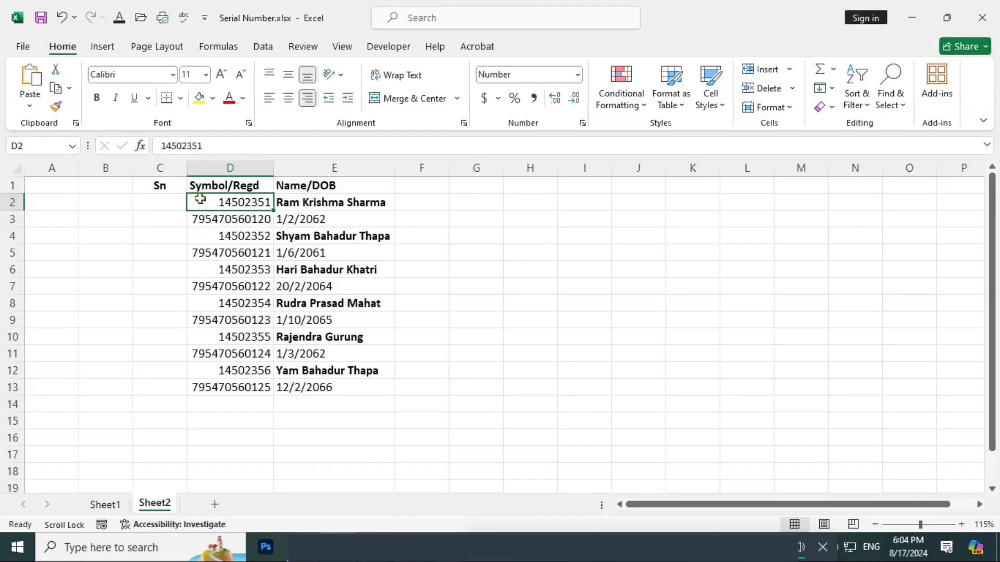
{"action": "left_click_drag", "start_coordinate": [198, 199], "coordinate": [315, 219]}
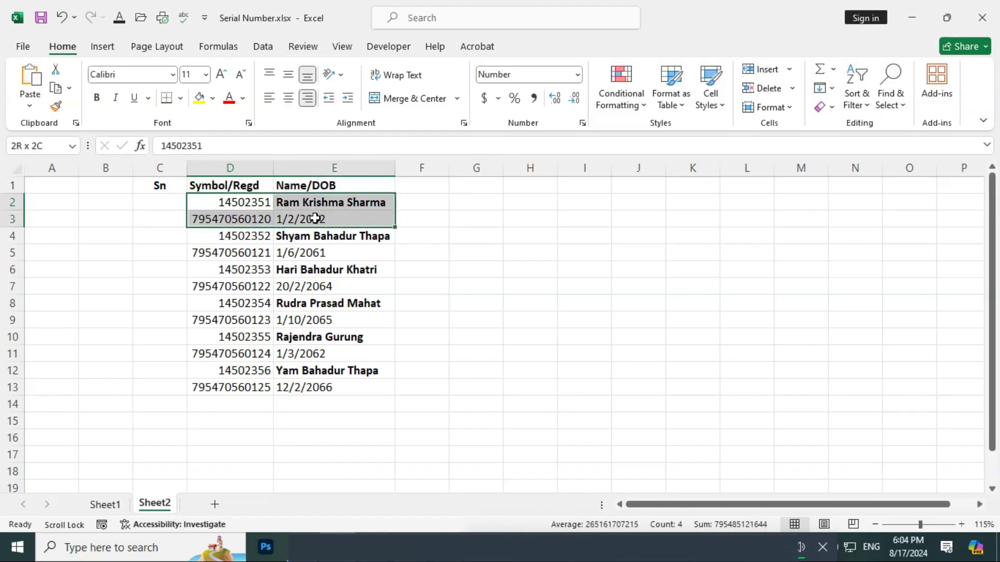
{"action": "left_click_drag", "start_coordinate": [170, 201], "coordinate": [171, 223]}
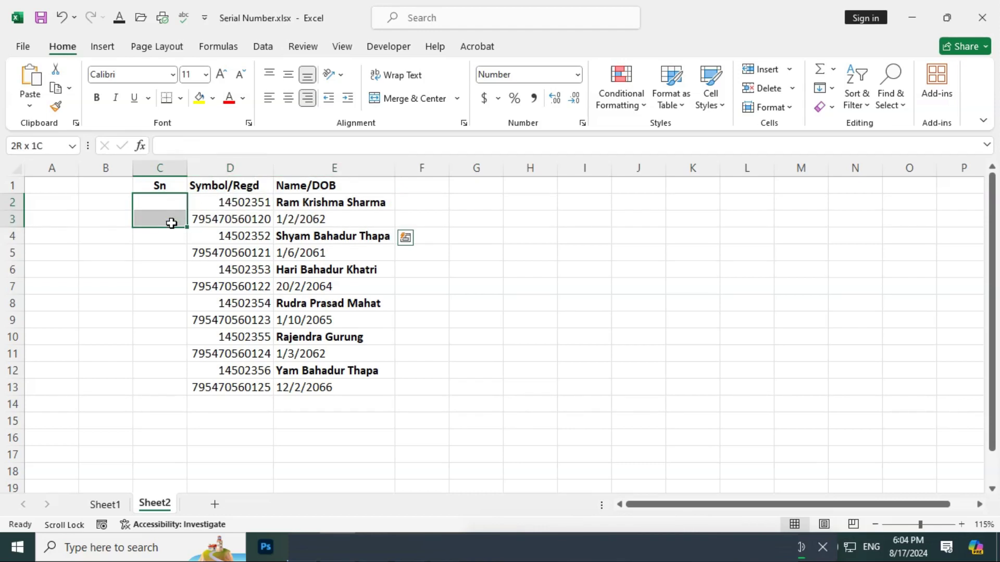
{"action": "left_click", "coordinate": [200, 199]}
{"action": "left_click_drag", "start_coordinate": [251, 212], "coordinate": [318, 216]}
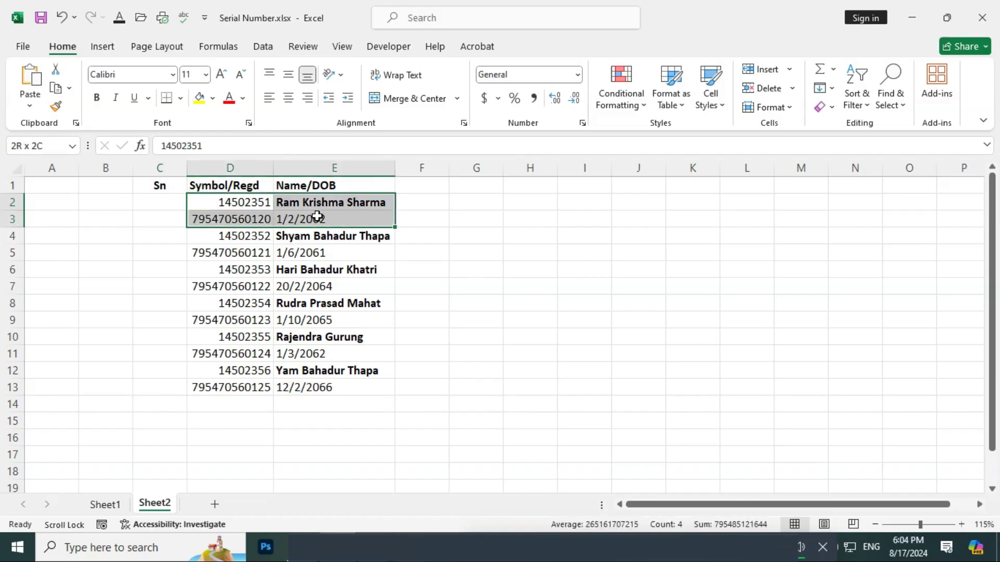
{"action": "left_click_drag", "start_coordinate": [205, 237], "coordinate": [366, 250]}
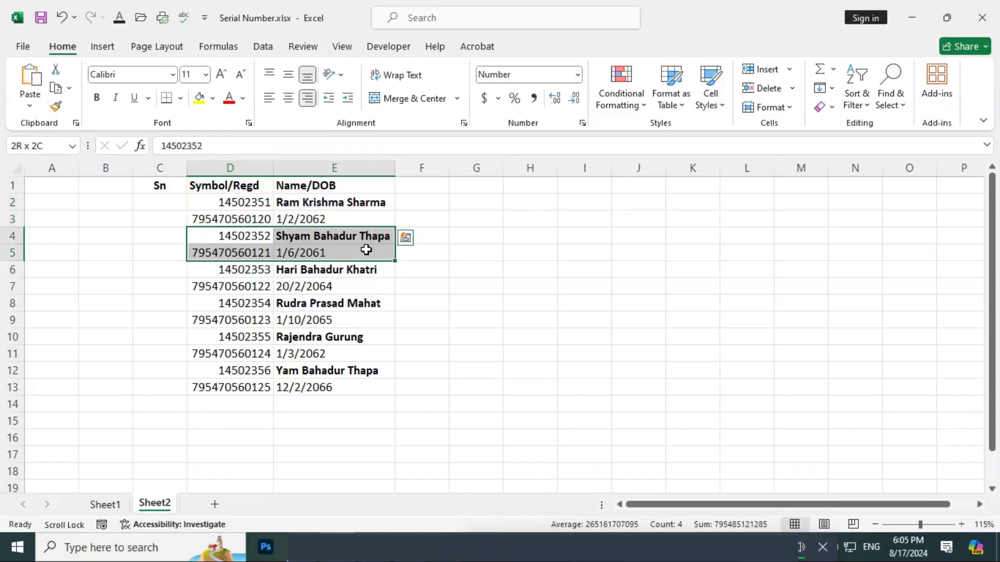
{"action": "left_click_drag", "start_coordinate": [211, 273], "coordinate": [342, 290]}
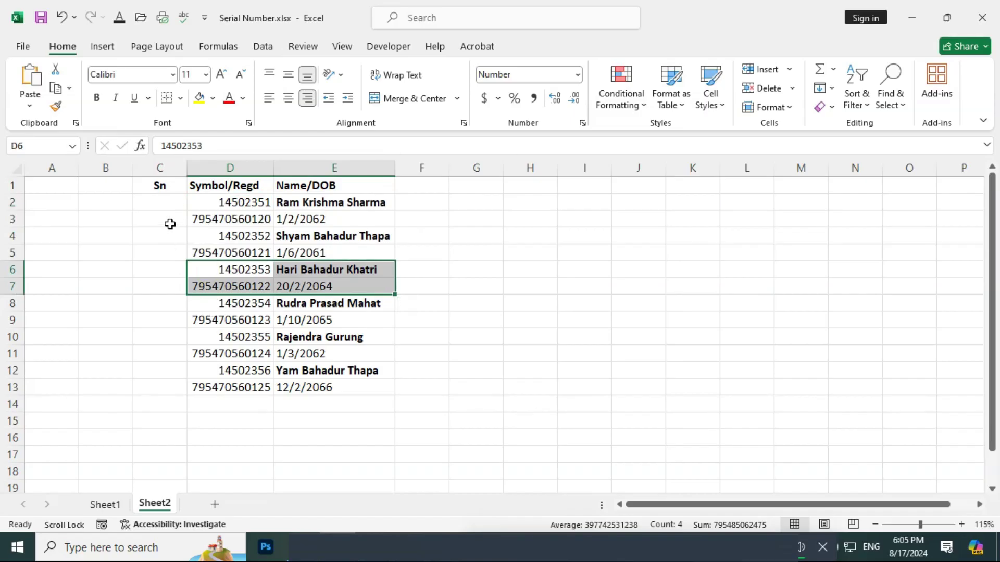
Step: Merge and center the Sn cells C2:C3, C4:C5 and C6:C7 as one cell per record
{"action": "left_click_drag", "start_coordinate": [170, 202], "coordinate": [169, 215]}
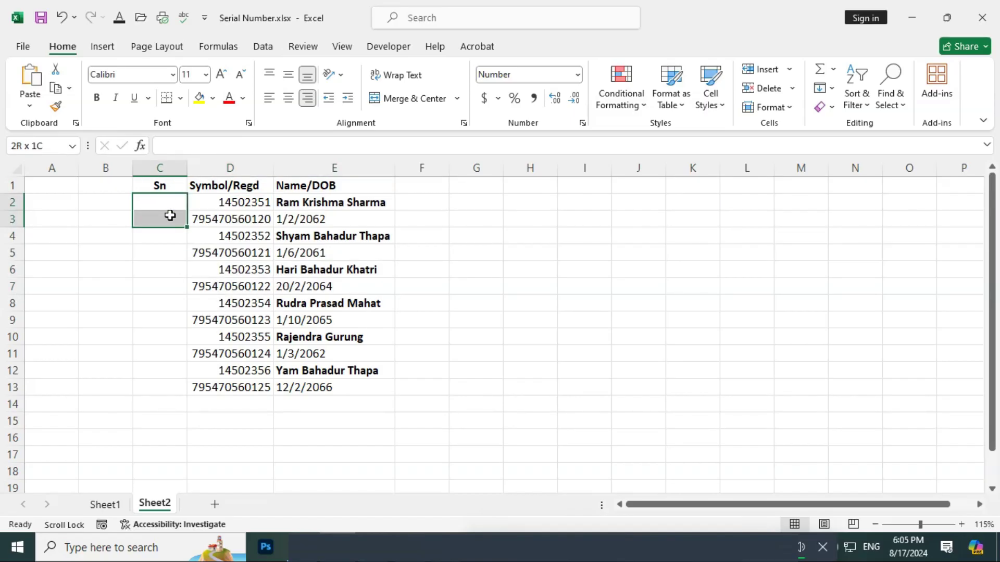
{"action": "left_click_drag", "start_coordinate": [169, 215], "coordinate": [165, 216]}
{"action": "left_click", "coordinate": [161, 203]}
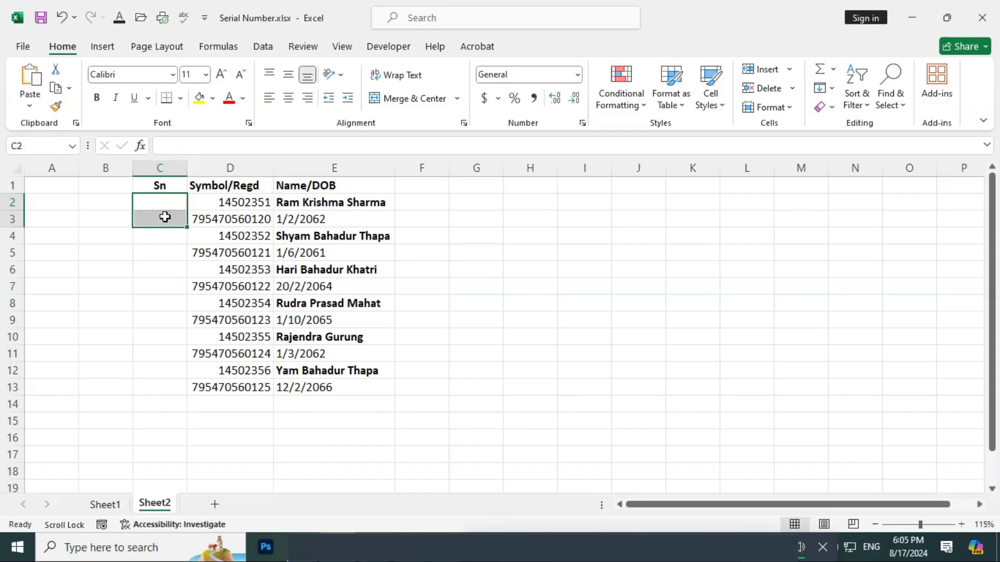
{"action": "left_click", "coordinate": [409, 98]}
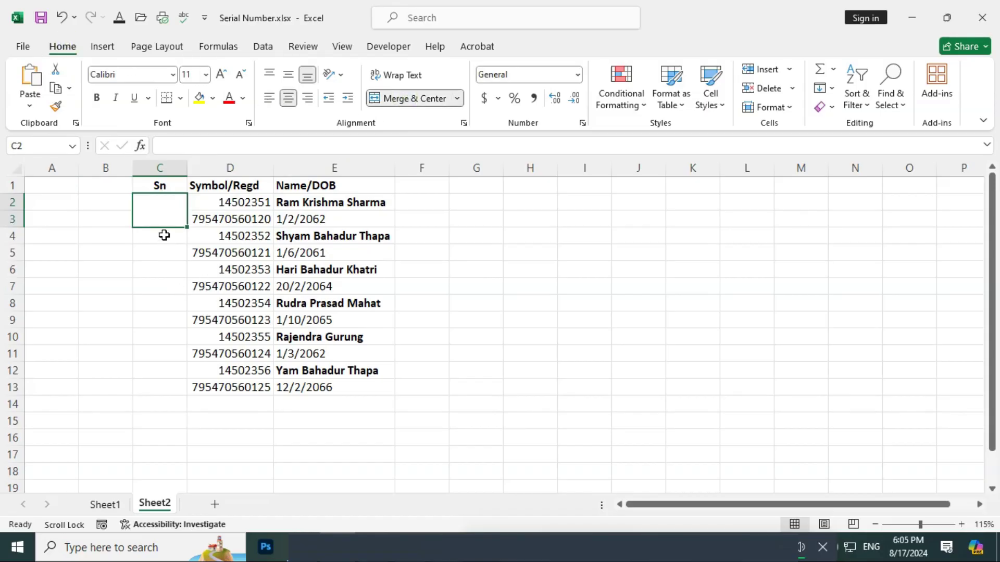
{"action": "left_click_drag", "start_coordinate": [163, 236], "coordinate": [166, 252]}
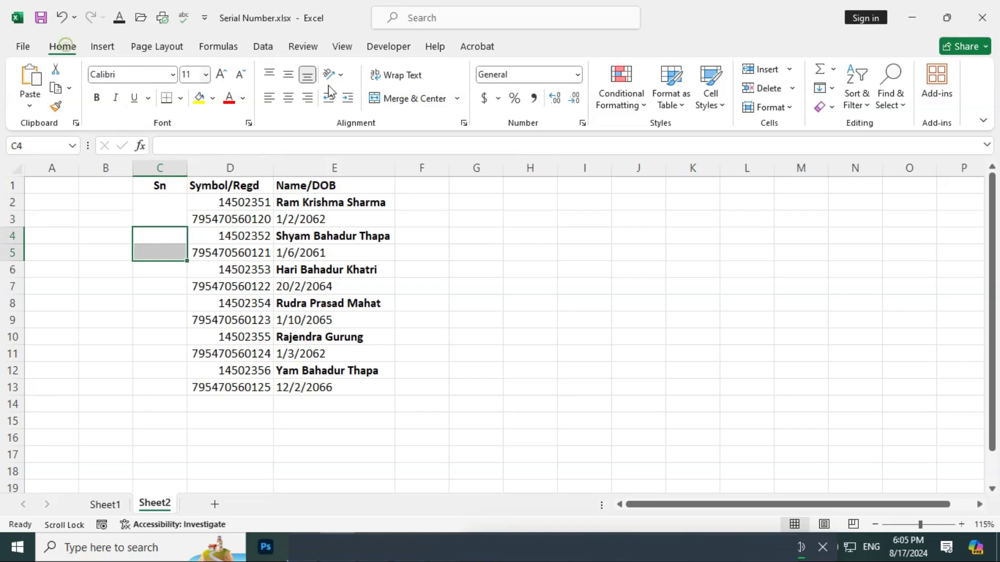
{"action": "left_click", "coordinate": [402, 104]}
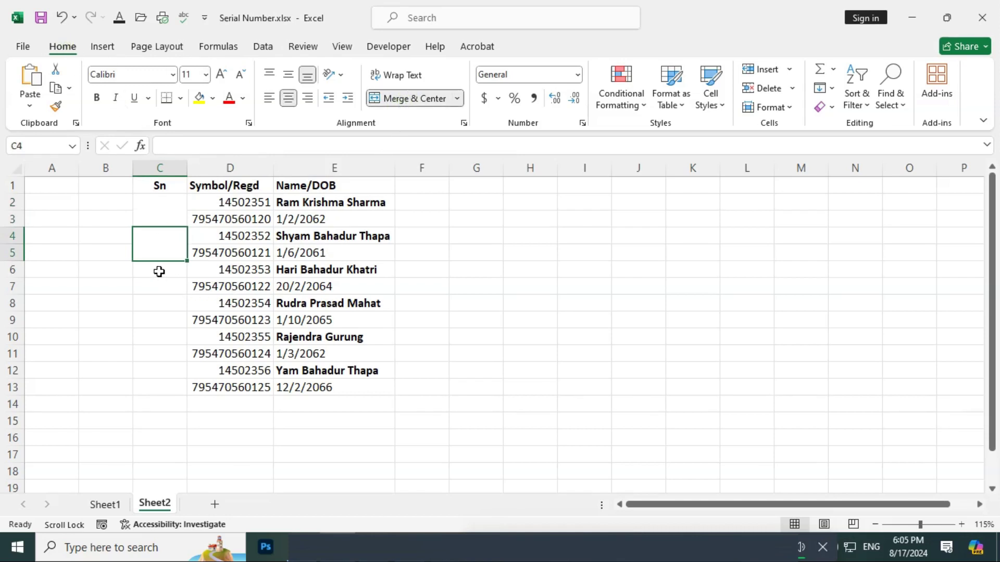
{"action": "left_click_drag", "start_coordinate": [159, 271], "coordinate": [160, 287]}
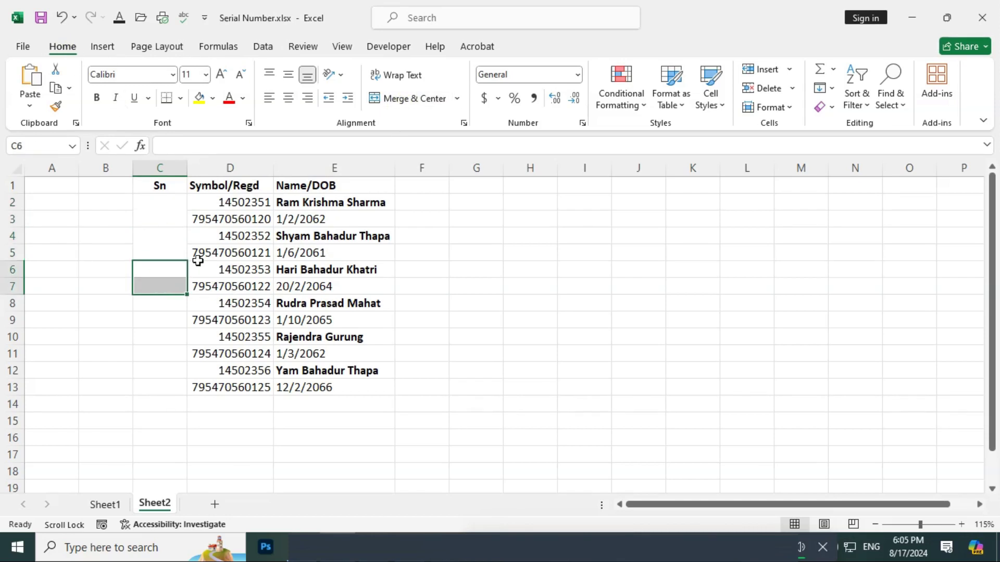
{"action": "left_click", "coordinate": [386, 99]}
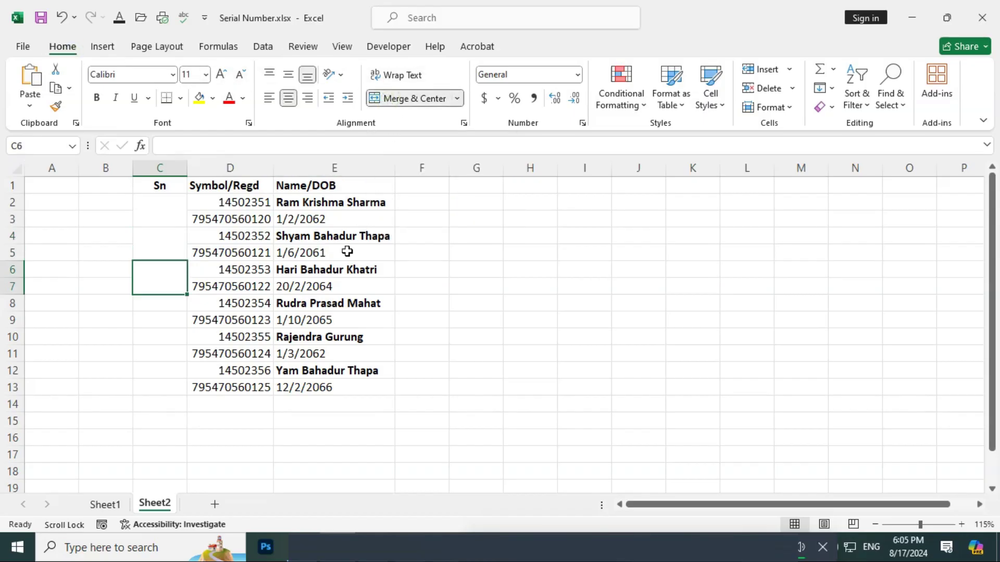
Step: Merge and center the remaining Sn cell pairs C8:C9, C10:C11 and C12:C13, and check each merged cell in the column
{"action": "left_click_drag", "start_coordinate": [159, 306], "coordinate": [162, 319]}
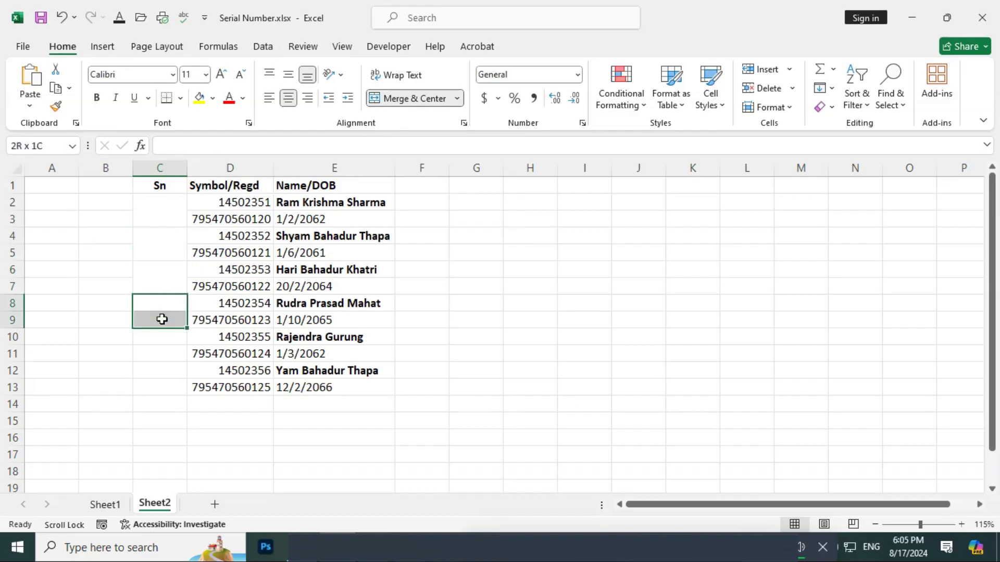
{"action": "left_click", "coordinate": [400, 99]}
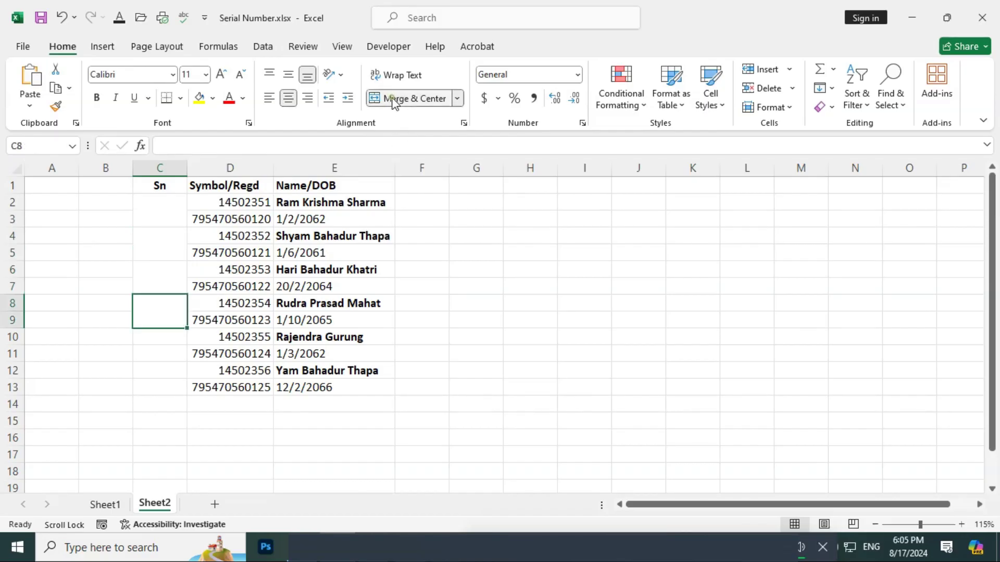
{"action": "left_click_drag", "start_coordinate": [161, 337], "coordinate": [161, 349]}
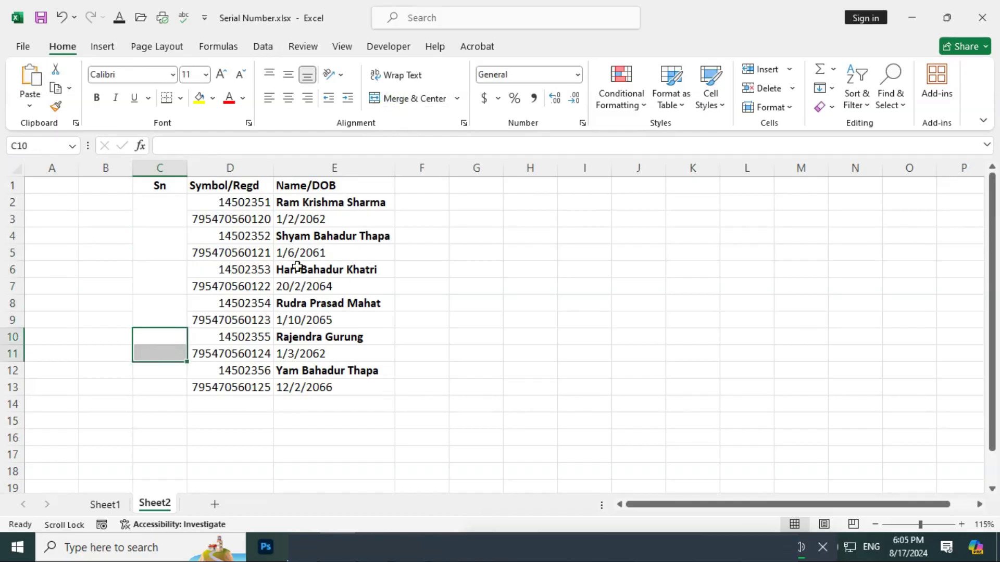
{"action": "left_click", "coordinate": [400, 100]}
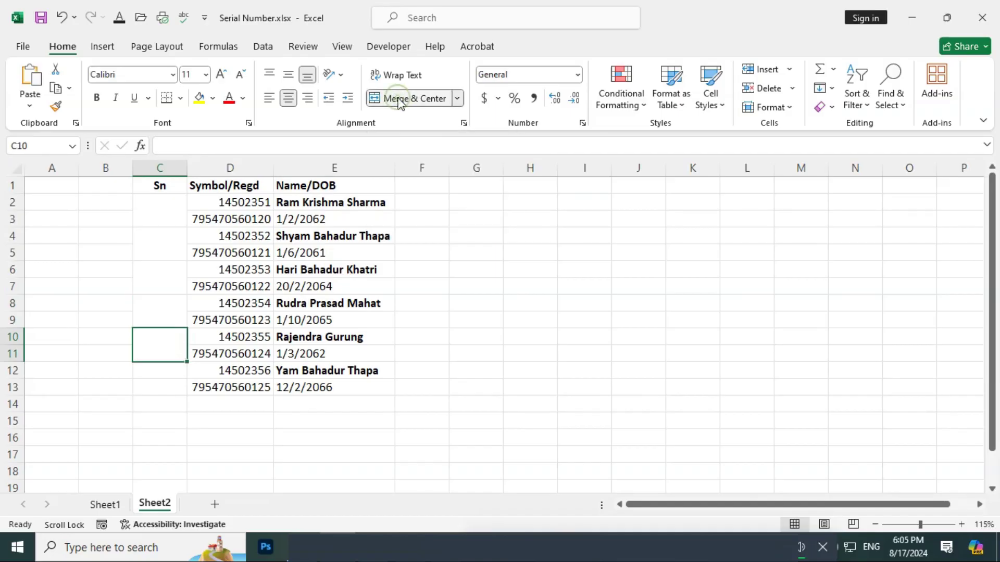
{"action": "left_click_drag", "start_coordinate": [156, 373], "coordinate": [156, 384]}
{"action": "left_click", "coordinate": [399, 99]}
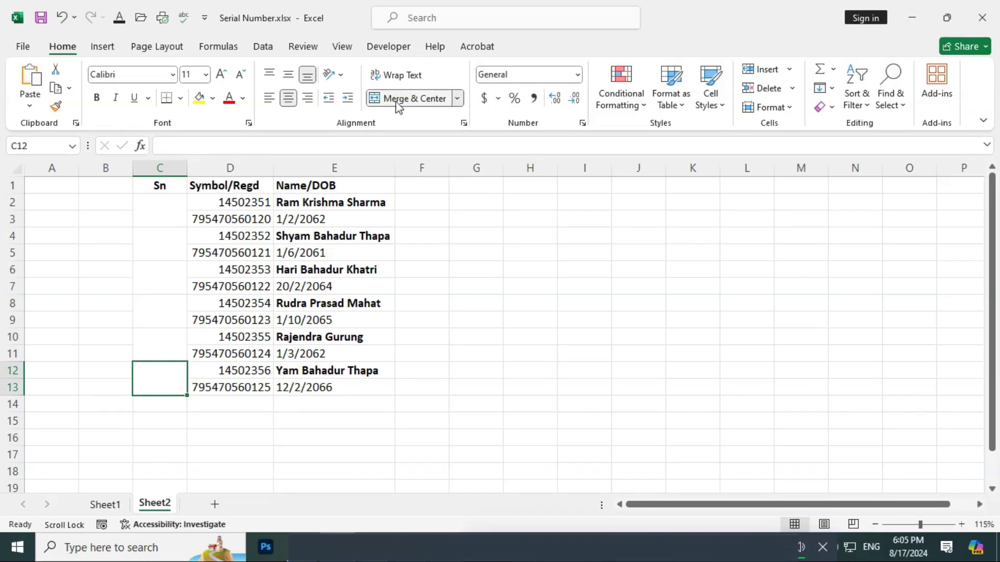
{"action": "left_click", "coordinate": [158, 198]}
{"action": "left_click", "coordinate": [164, 234]}
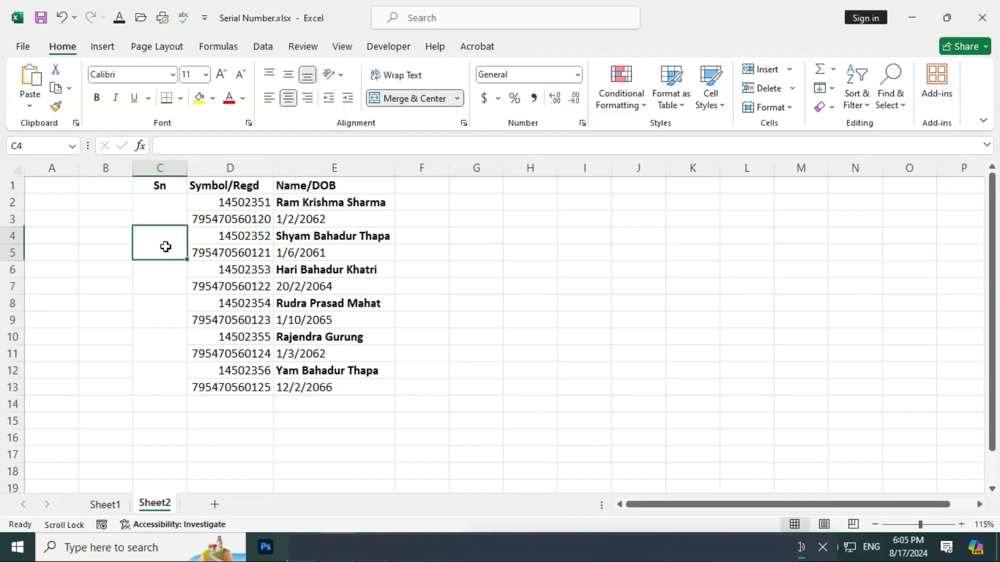
{"action": "left_click", "coordinate": [171, 288]}
{"action": "left_click", "coordinate": [170, 316]}
{"action": "left_click", "coordinate": [176, 347]}
{"action": "left_click", "coordinate": [173, 372]}
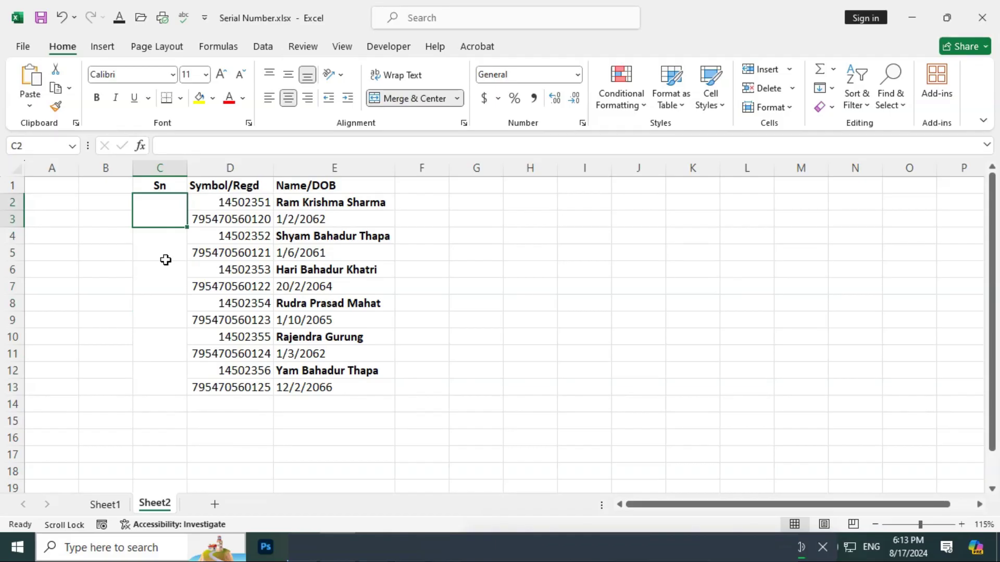
Step: Enter 1 in the merged cell C2 and 2 in the merged cell C4 under the Sn header
{"action": "type", "text": "1"}
{"action": "left_click", "coordinate": [163, 268]}
{"action": "left_click", "coordinate": [167, 244]}
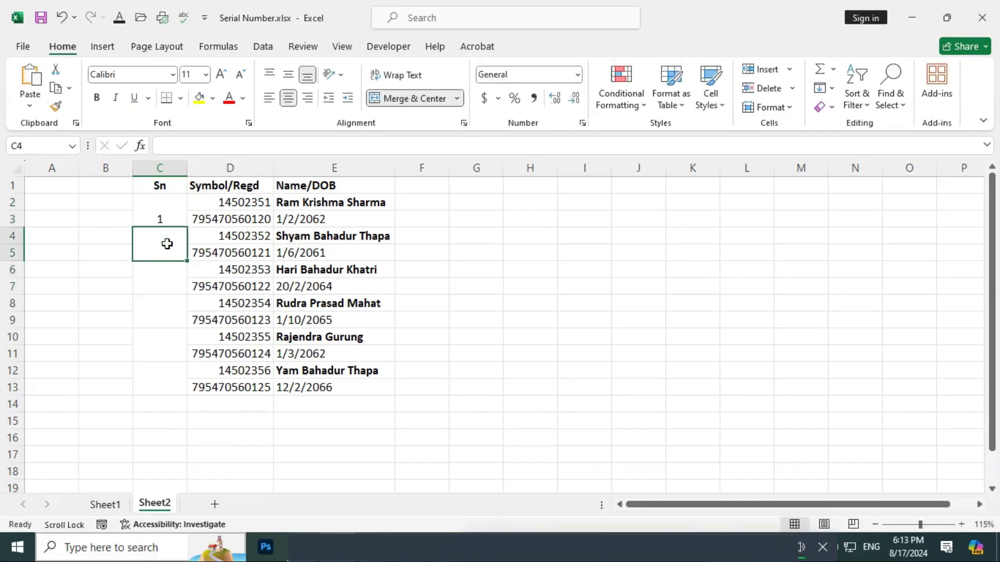
{"action": "type", "text": "2"}
{"action": "left_click", "coordinate": [161, 296]}
Step: Fill the number series from the merged cells C2 and C4 down to the last record at C12:C13
{"action": "left_click", "coordinate": [164, 211]}
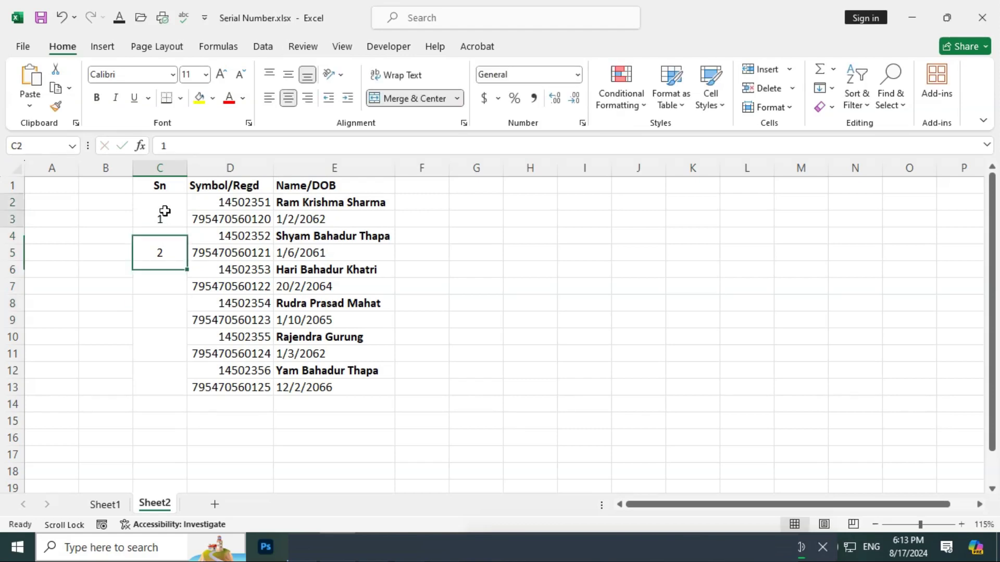
{"action": "left_click_drag", "start_coordinate": [165, 211], "coordinate": [168, 242]}
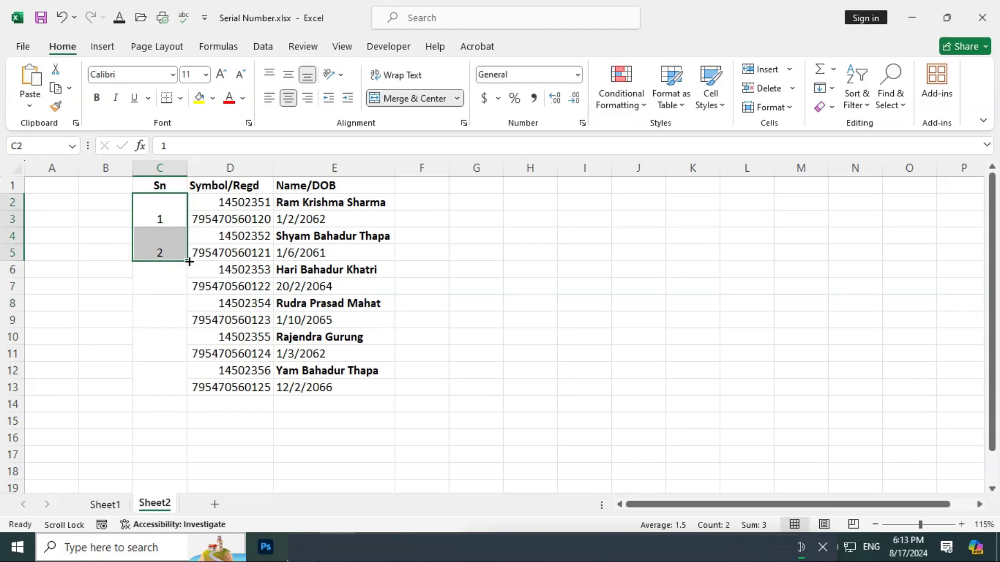
{"action": "left_click_drag", "start_coordinate": [188, 261], "coordinate": [209, 396]}
{"action": "left_click", "coordinate": [167, 384]}
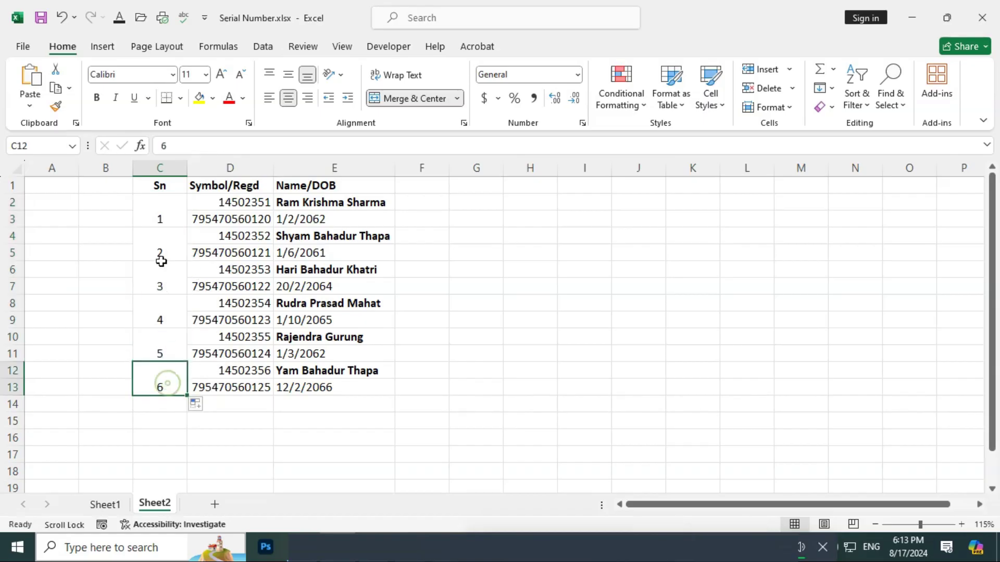
Step: Check the serial number in each merged Sn cell from C2 to C12 and compare the sizes of neighbouring merged cells
{"action": "left_click", "coordinate": [161, 214]}
{"action": "left_click", "coordinate": [167, 256]}
{"action": "left_click", "coordinate": [170, 290]}
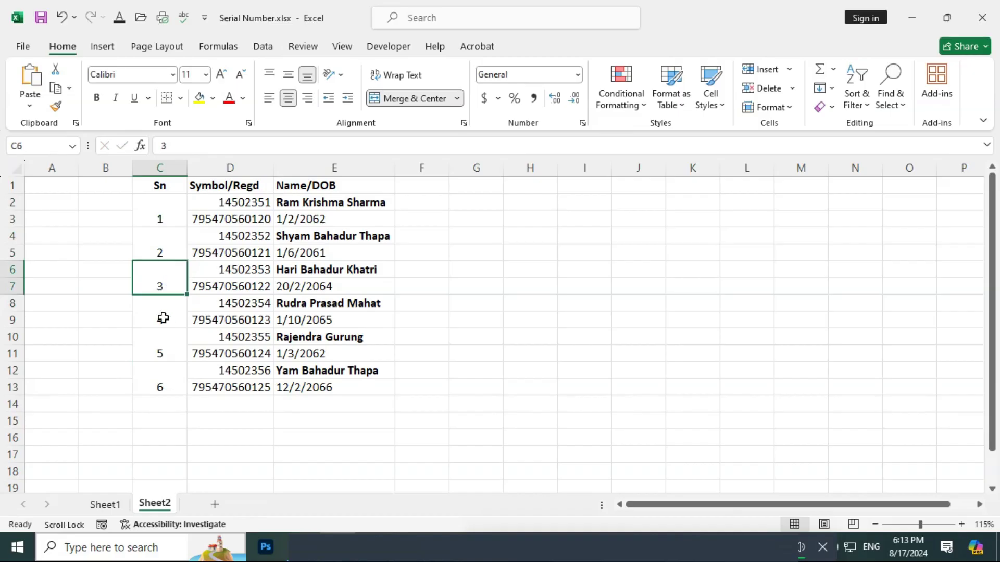
{"action": "left_click", "coordinate": [161, 315]}
{"action": "left_click", "coordinate": [161, 357]}
{"action": "left_click", "coordinate": [159, 386]}
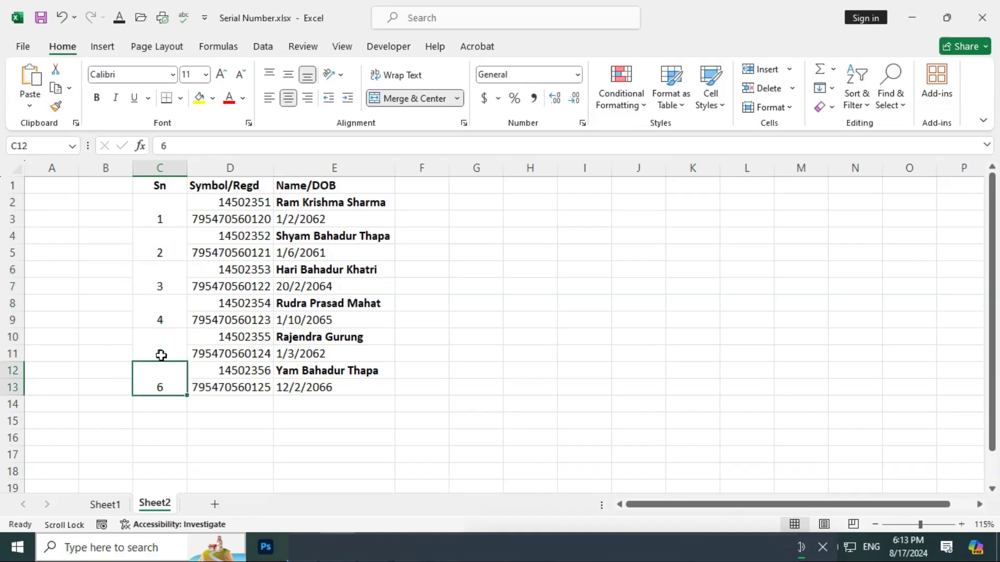
{"action": "left_click", "coordinate": [161, 206]}
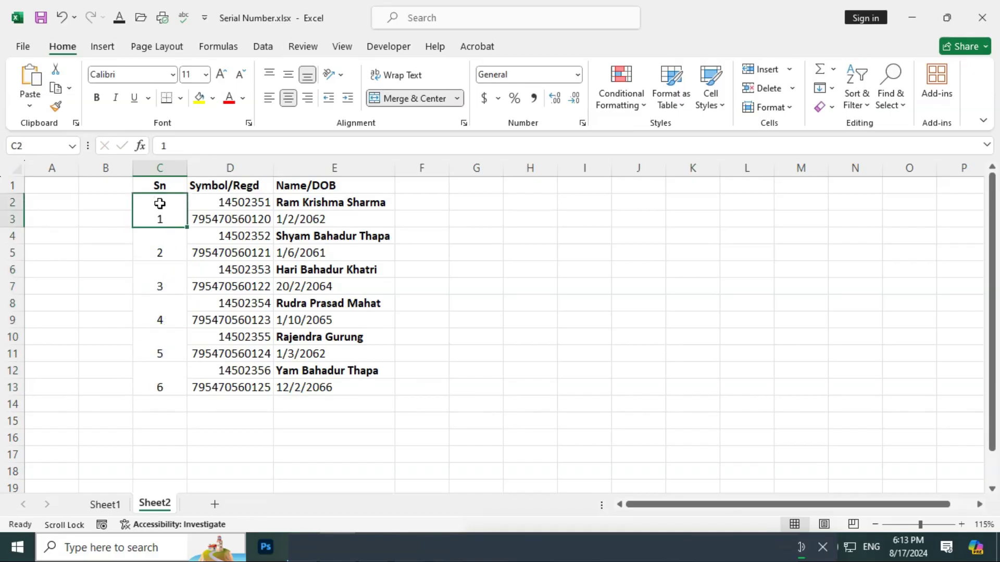
{"action": "left_click", "coordinate": [159, 240]}
{"action": "left_click", "coordinate": [163, 212]}
{"action": "left_click", "coordinate": [165, 249]}
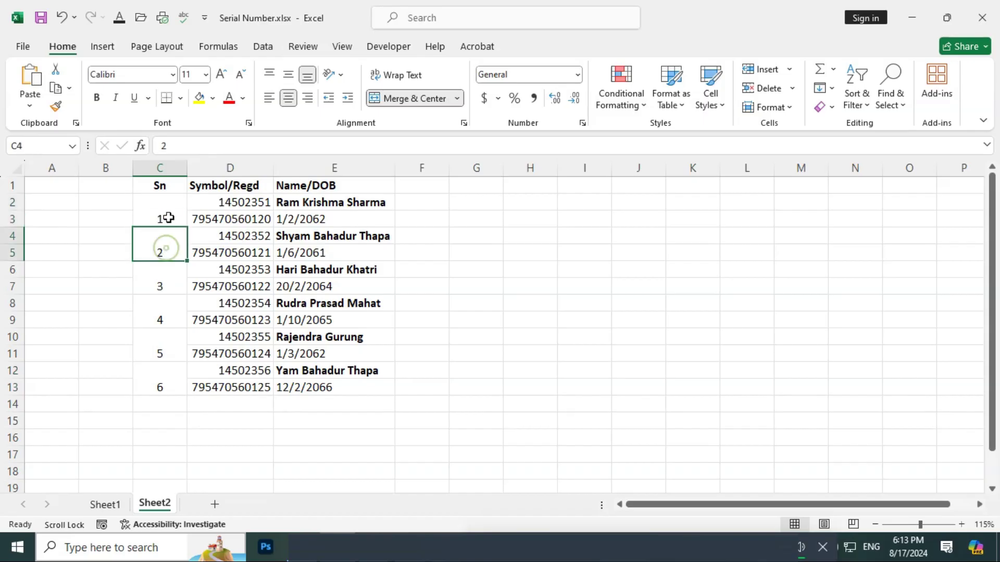
{"action": "left_click", "coordinate": [163, 214]}
{"action": "left_click", "coordinate": [167, 243]}
{"action": "left_click", "coordinate": [167, 207]}
{"action": "left_click", "coordinate": [170, 253]}
{"action": "left_click", "coordinate": [169, 205]}
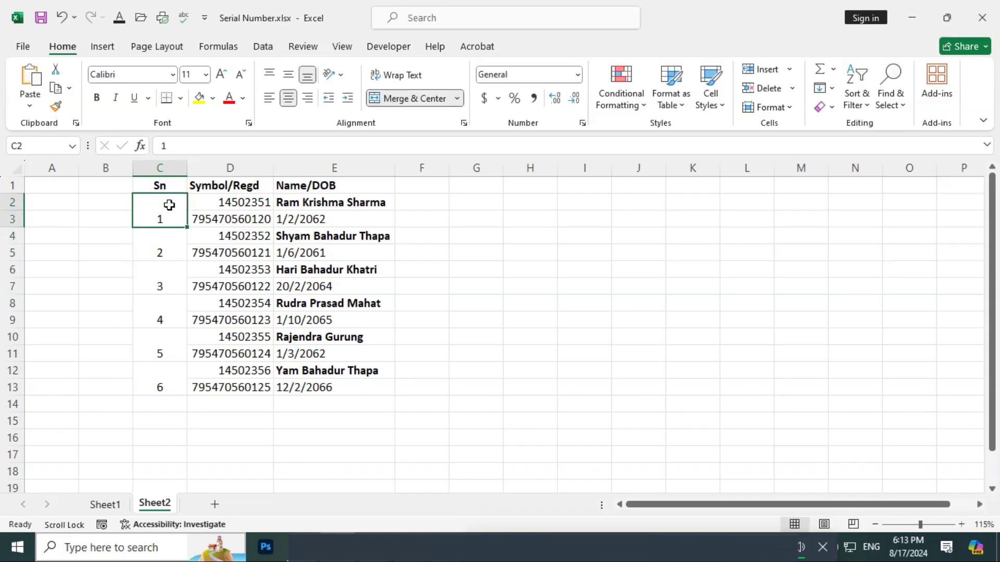
{"action": "left_click", "coordinate": [156, 251]}
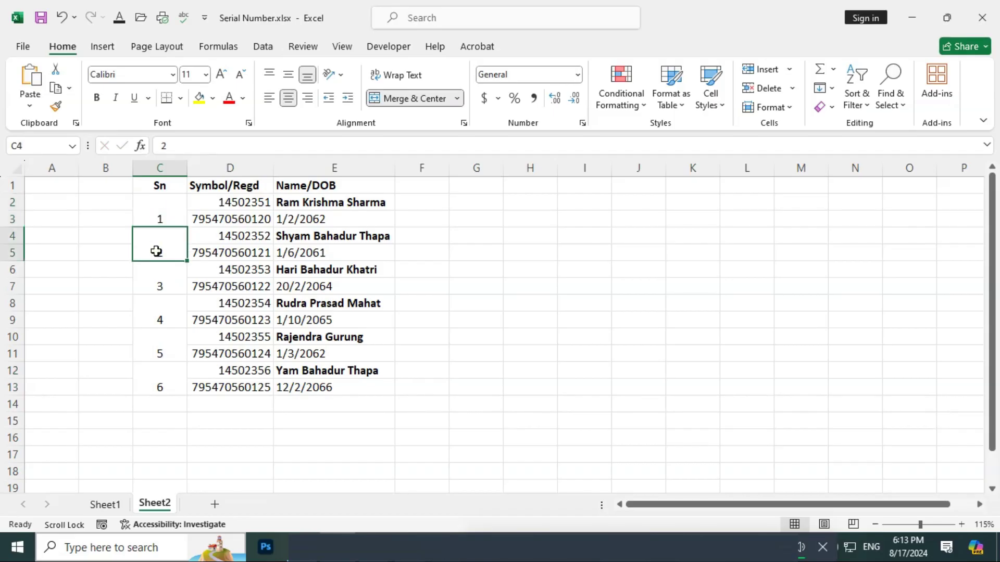
{"action": "left_click", "coordinate": [156, 279]}
{"action": "left_click", "coordinate": [158, 314]}
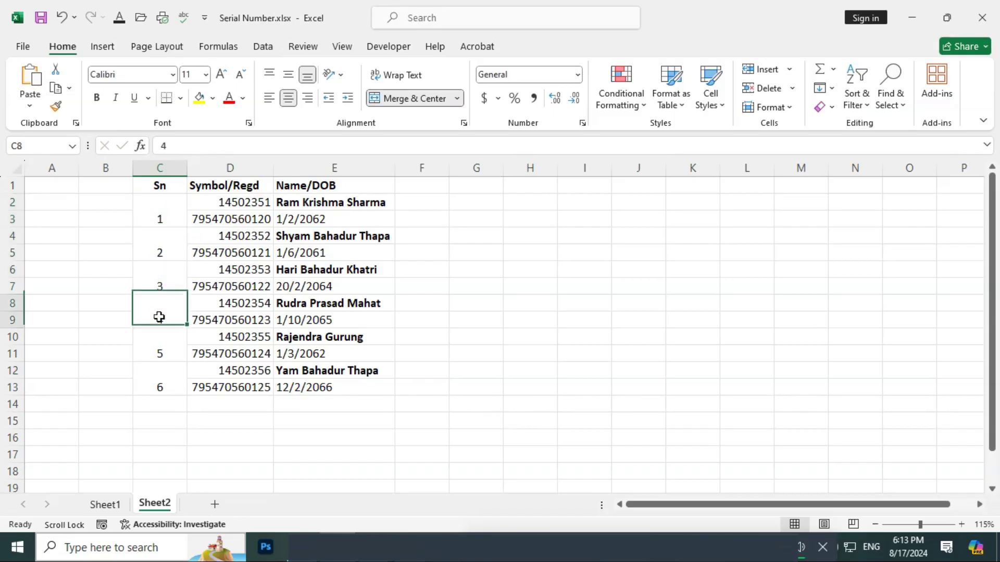
{"action": "left_click", "coordinate": [161, 354]}
{"action": "left_click", "coordinate": [163, 379]}
{"action": "left_click", "coordinate": [164, 348]}
{"action": "left_click", "coordinate": [164, 315]}
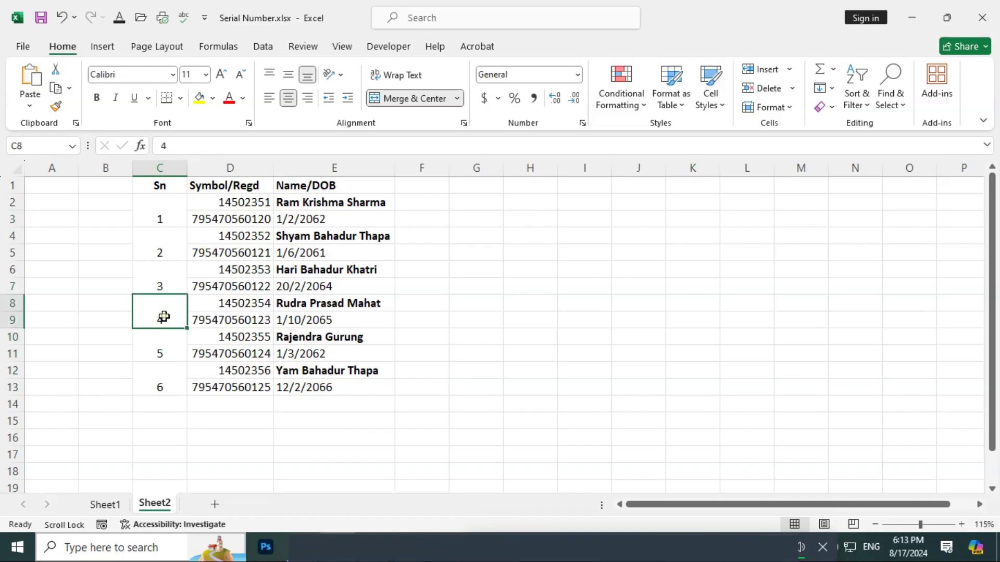
{"action": "left_click", "coordinate": [164, 278]}
{"action": "left_click", "coordinate": [165, 250]}
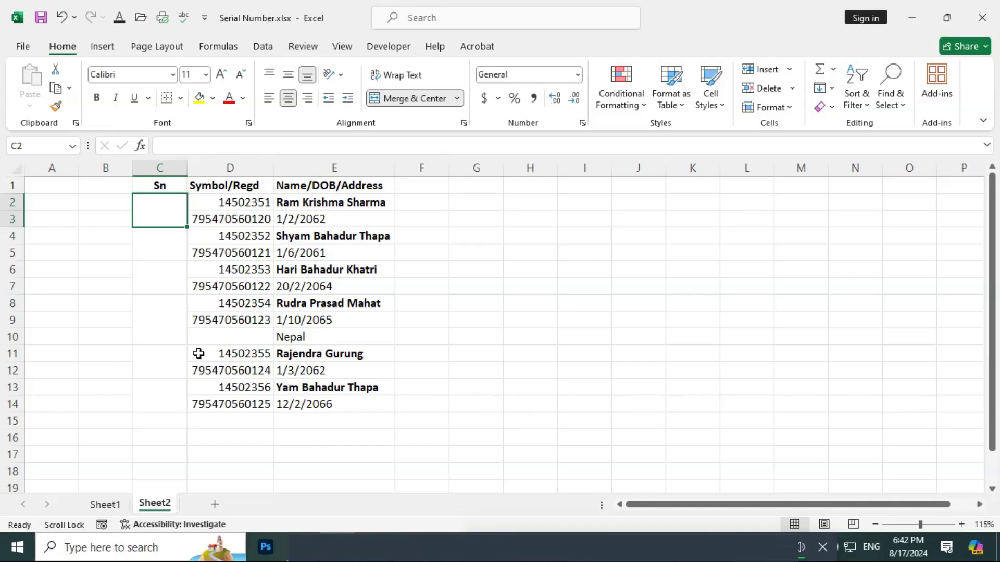
Step: Compare the two-row merged Sn cells at C4 and C6 with the three-row one at C8 beside the record with an address
{"action": "left_click", "coordinate": [159, 246]}
{"action": "left_click", "coordinate": [165, 281]}
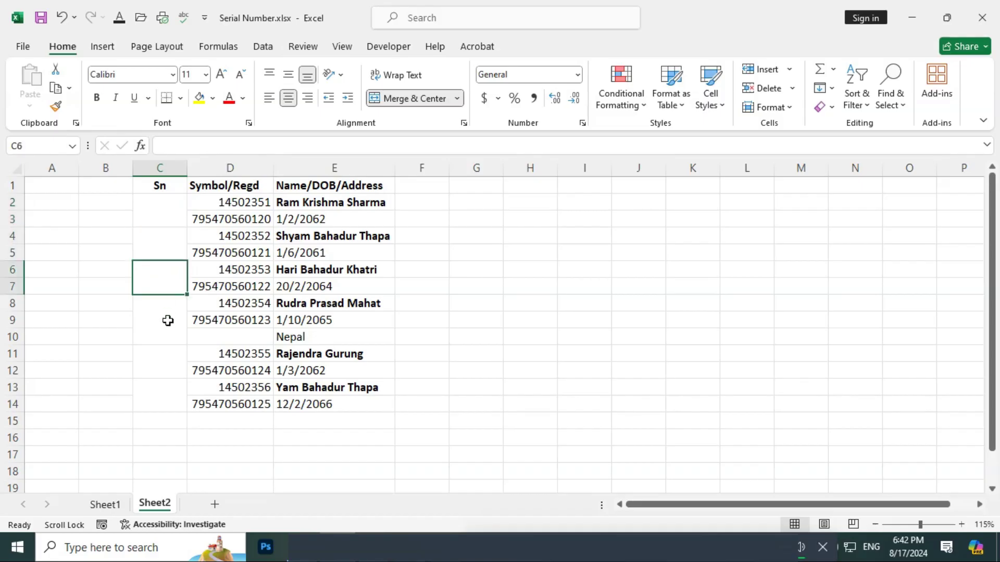
{"action": "left_click", "coordinate": [167, 321]}
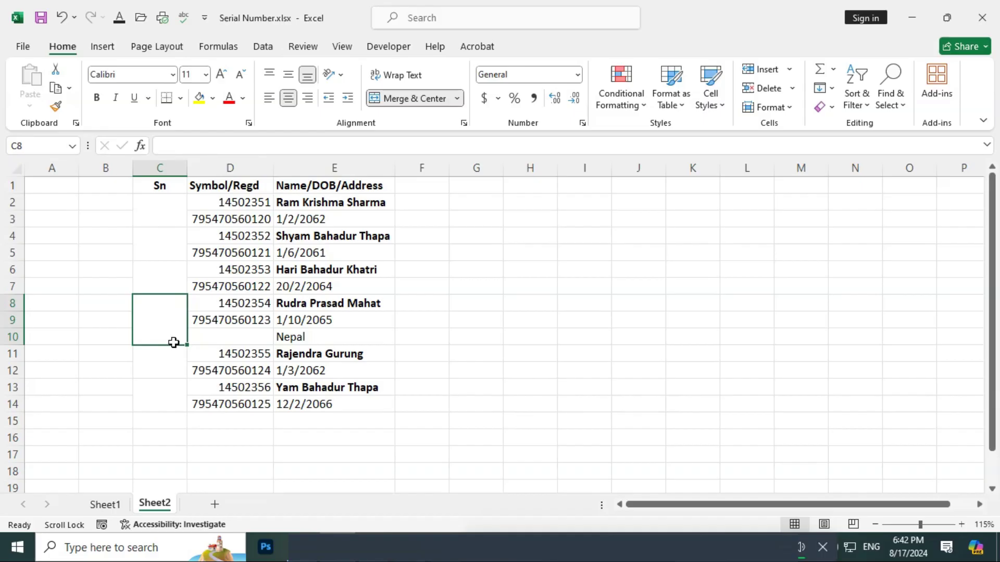
Step: Enter 1 as the first serial number in the merged cell C2 under the Sn header
{"action": "left_click", "coordinate": [159, 213]}
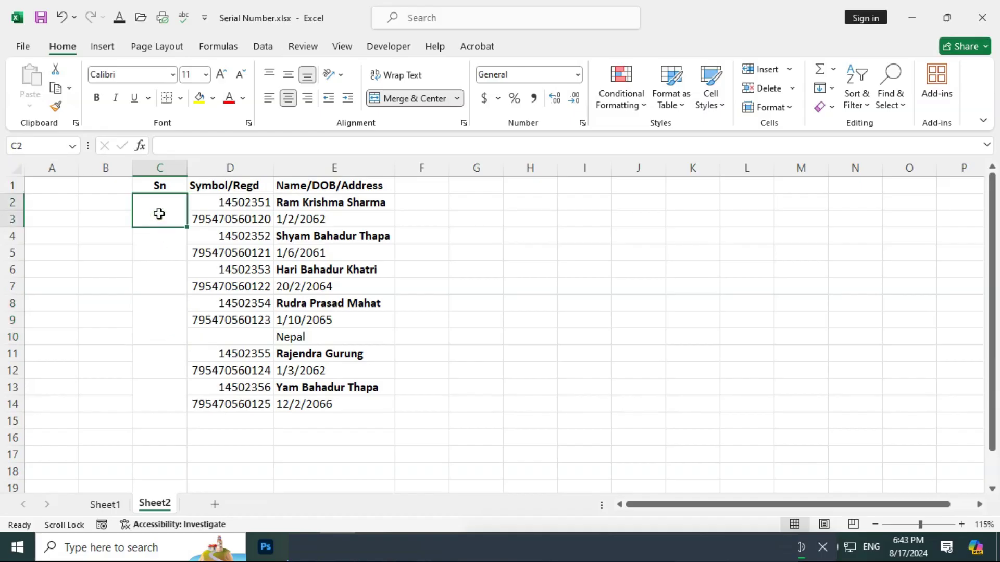
{"action": "type", "text": "1"}
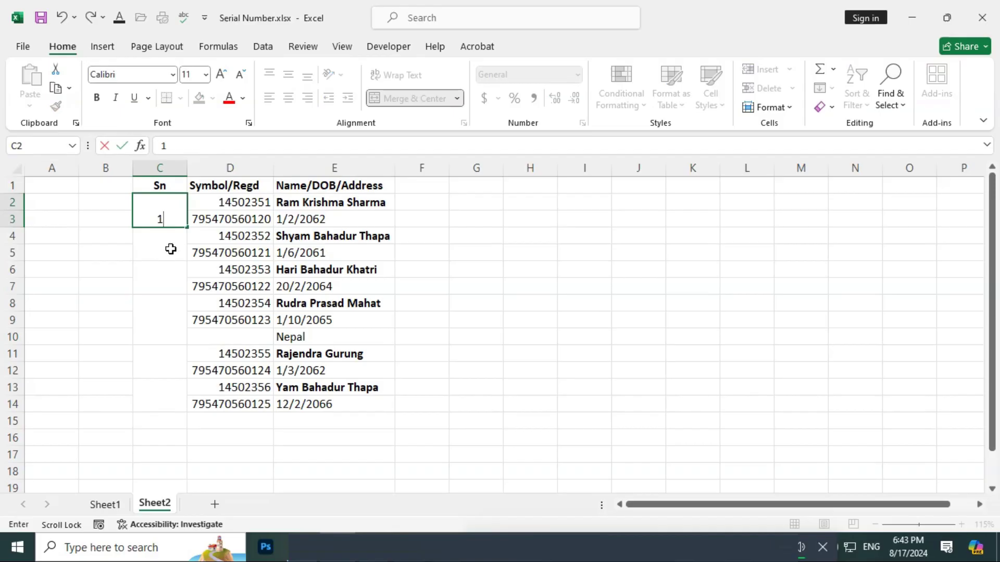
{"action": "key", "text": "Return"}
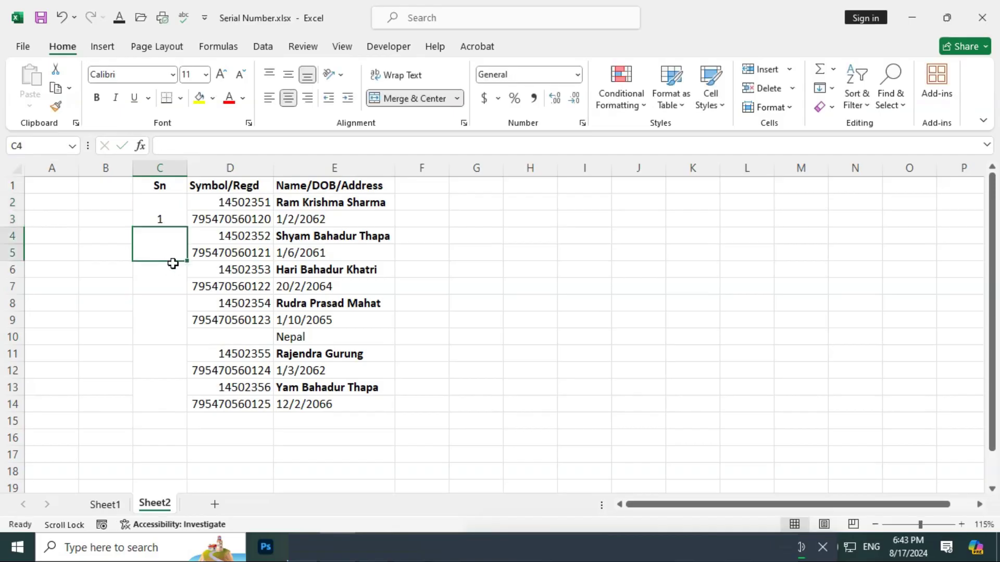
Step: Enter the formula =MAX($C$2:C3)+1 in the merged cell C4, with the start of the range locked as an absolute reference
{"action": "type", "text": "=max("}
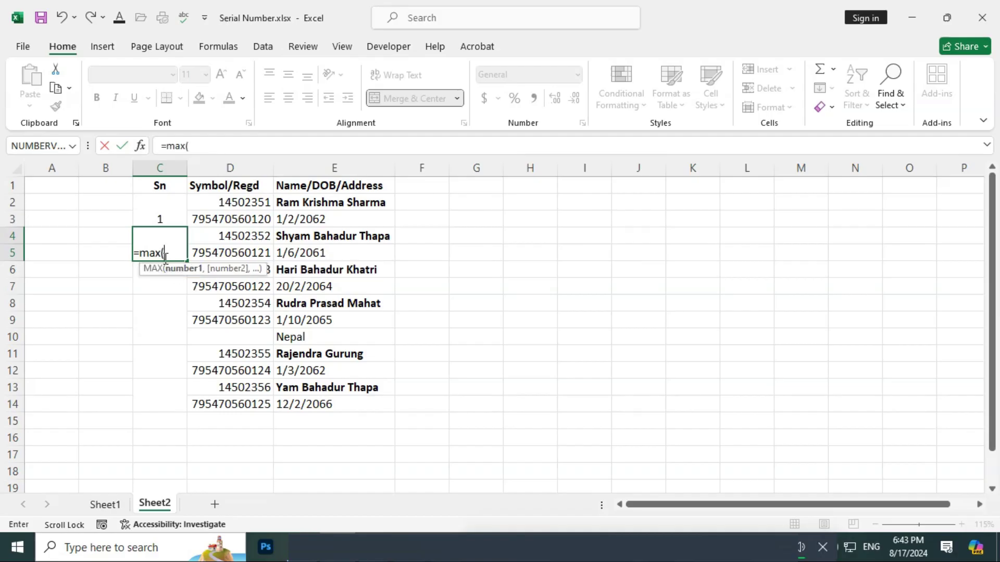
{"action": "left_click", "coordinate": [158, 203]}
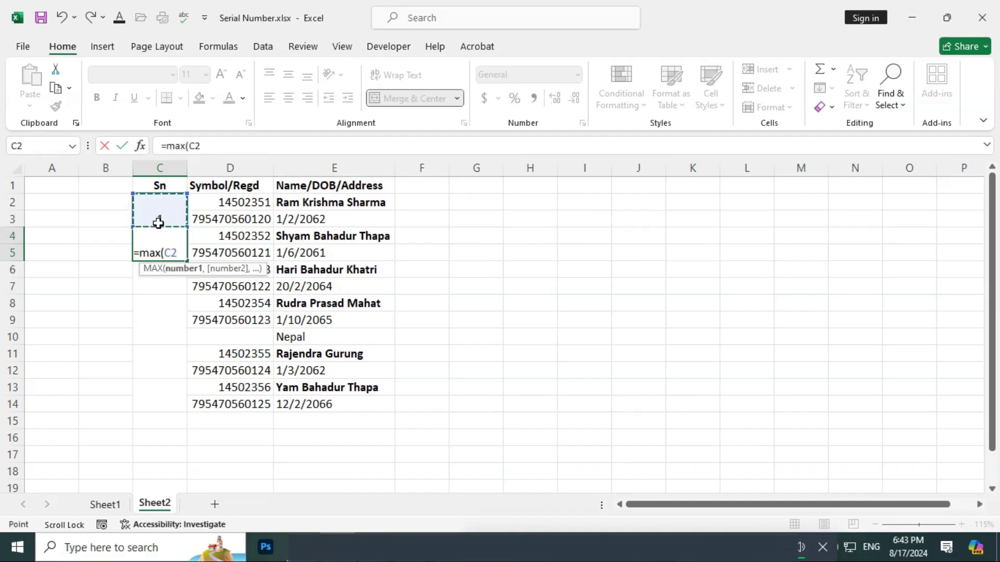
{"action": "key", "text": "F8"}
{"action": "type", "text": "c"}
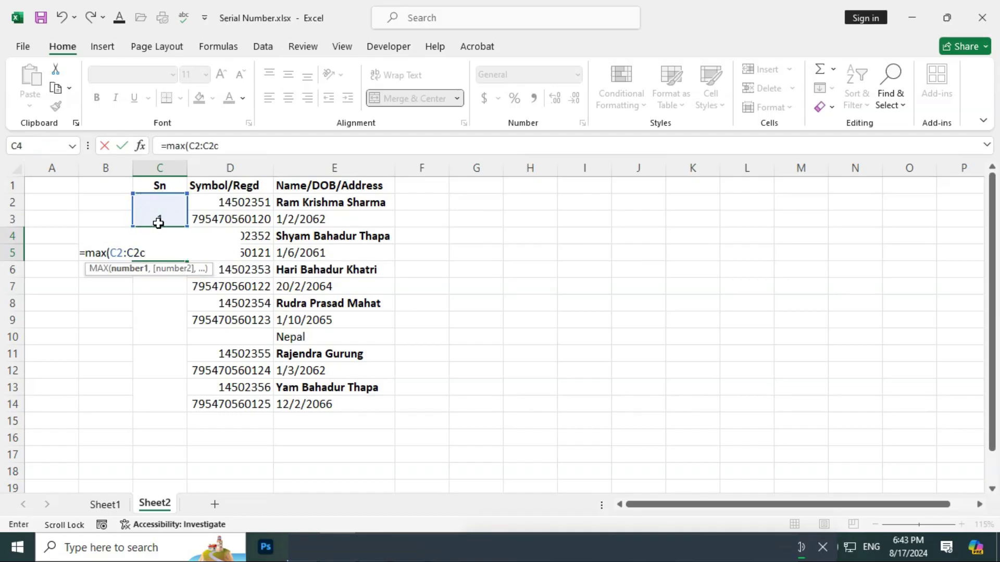
{"action": "key", "text": "BackSpace"}
{"action": "key", "text": "BackSpace"}
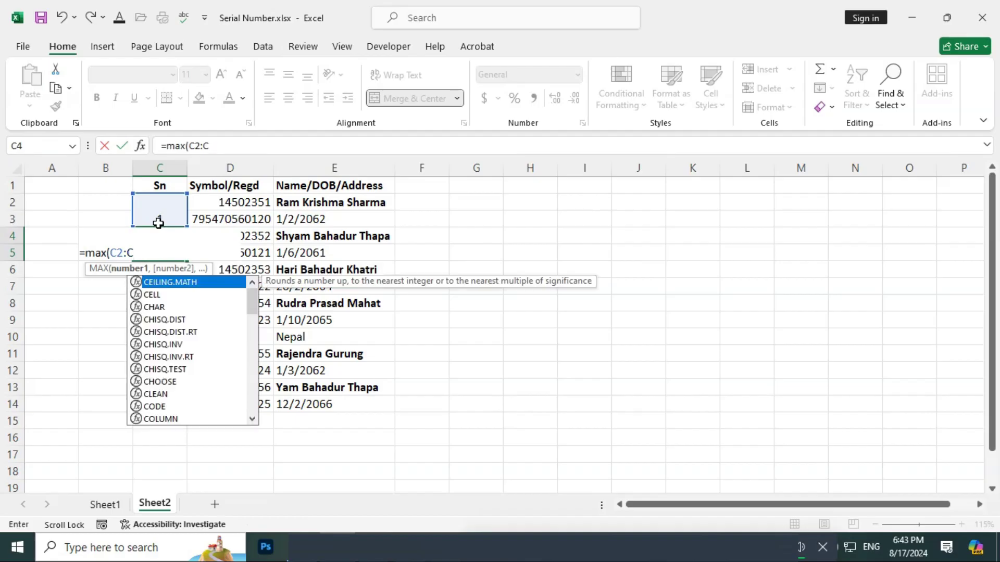
{"action": "type", "text": "3"}
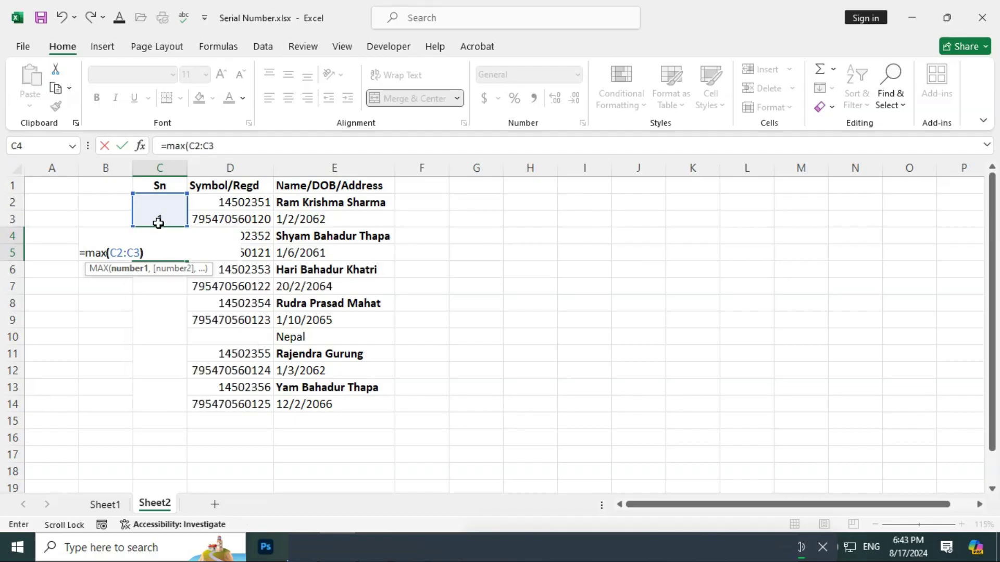
{"action": "type", "text": ")+1"}
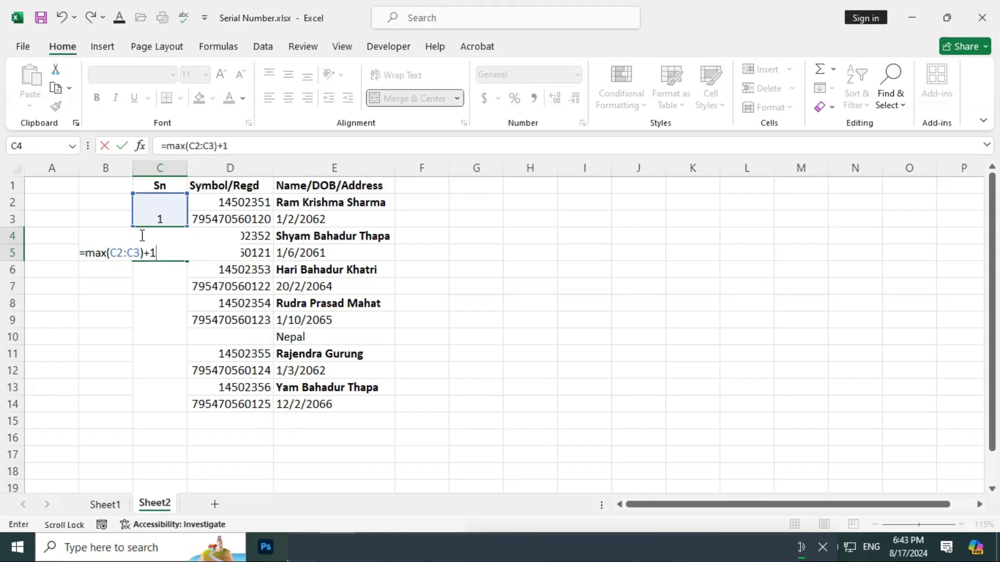
{"action": "left_click", "coordinate": [119, 252]}
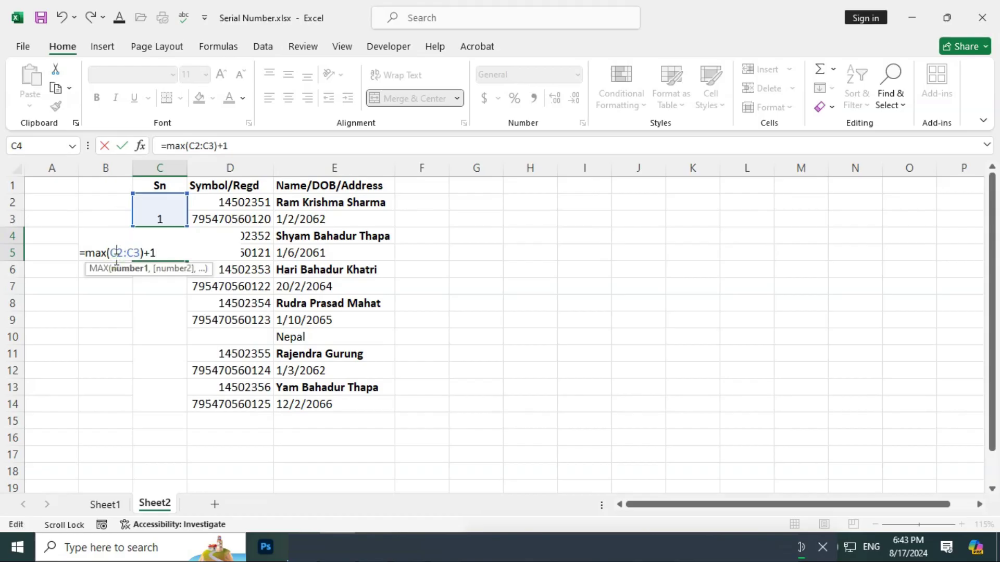
{"action": "key", "text": "F4"}
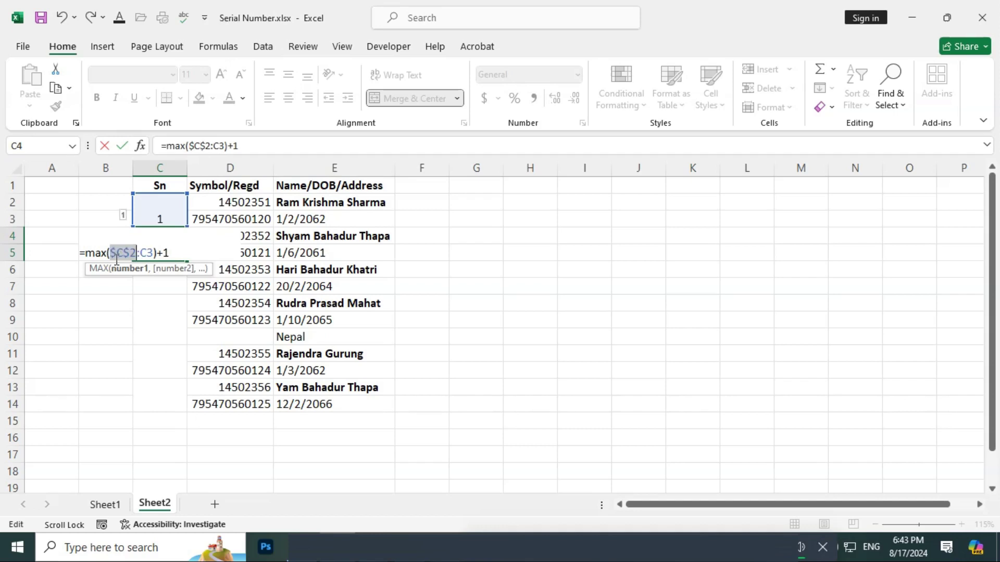
{"action": "key", "text": "Return"}
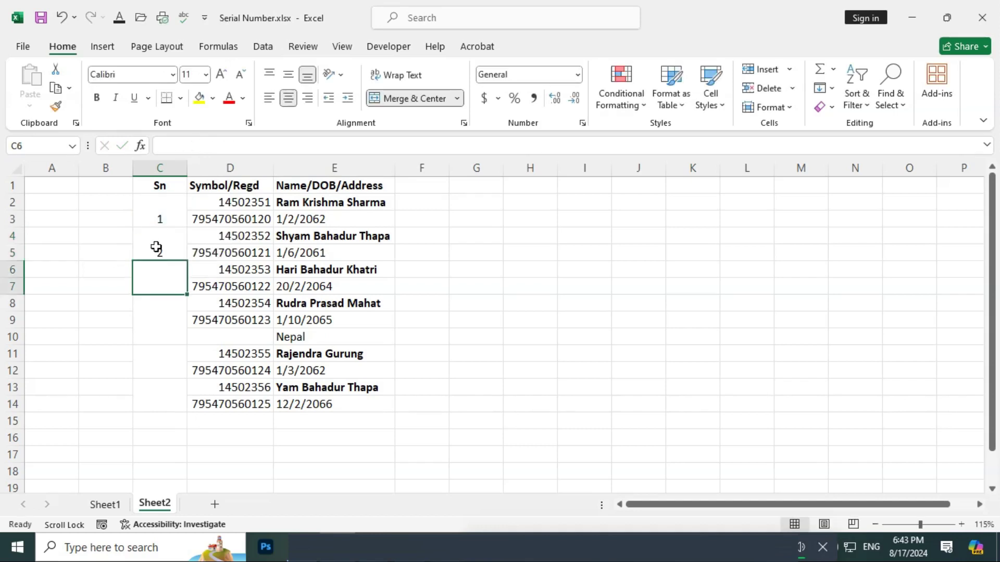
Step: Apply the MAX formula from C4 to all the unequal merged Sn cells in C4:C14 at once
{"action": "left_click_drag", "start_coordinate": [166, 239], "coordinate": [167, 396]}
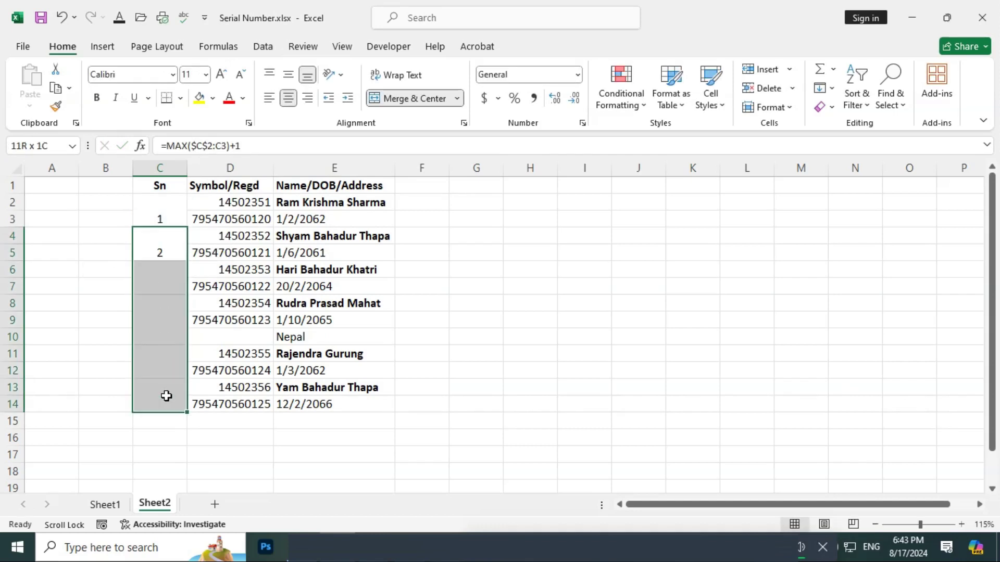
{"action": "left_click", "coordinate": [271, 145]}
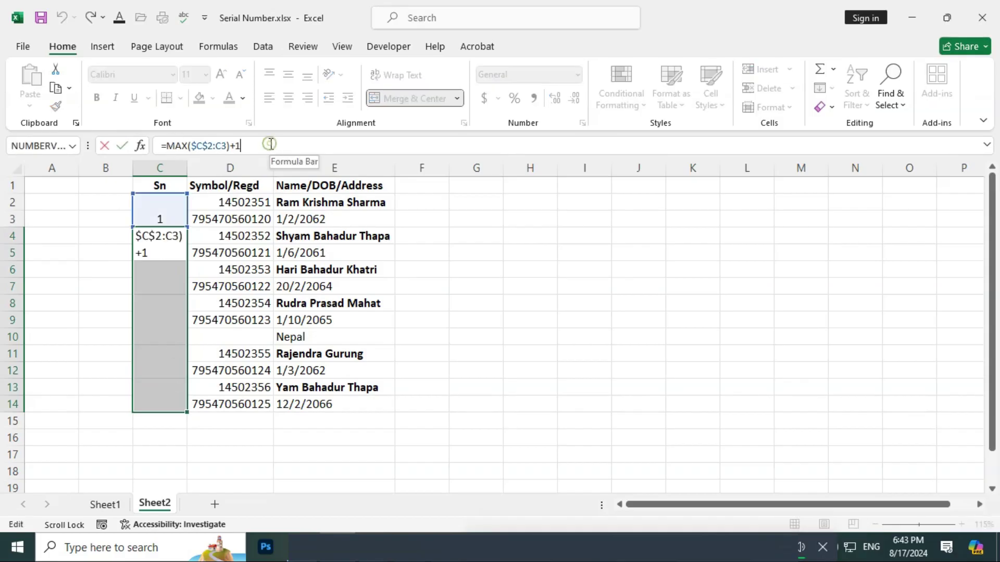
{"action": "key", "text": "ctrl+Return"}
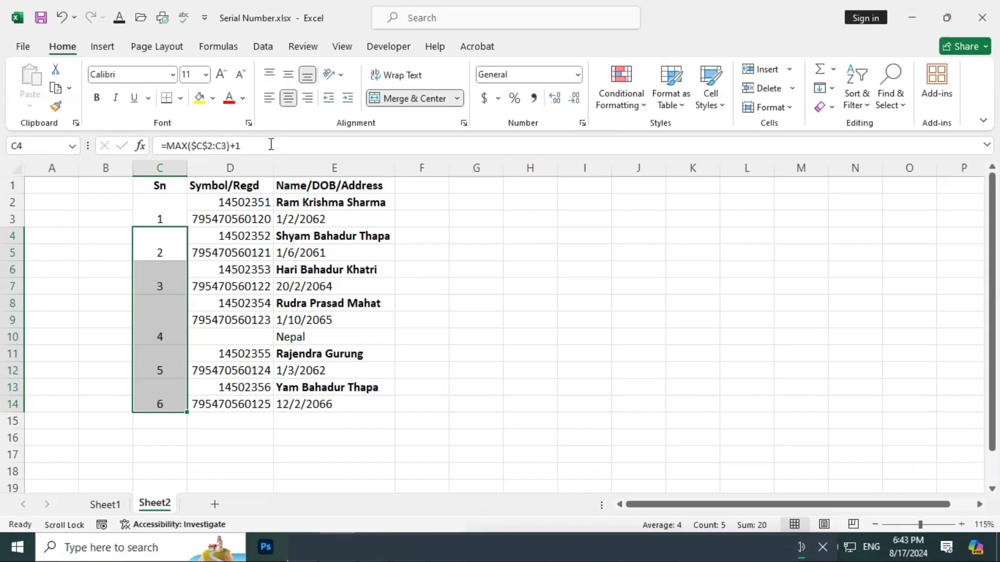
{"action": "left_click", "coordinate": [161, 406]}
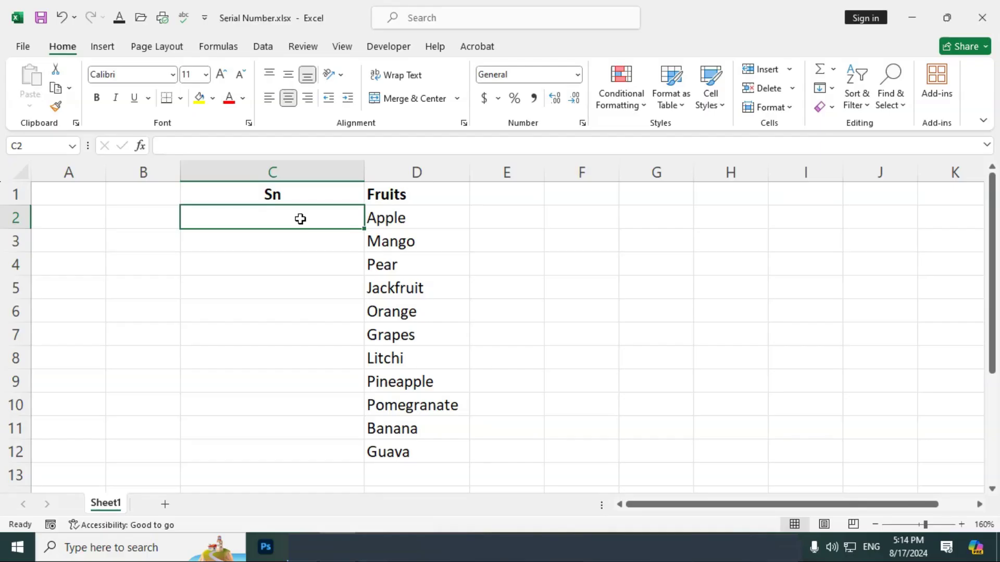
Step: Enter the formula =IF(D2="","",ROWS($D$2:D2)) in cell C2 of the Fruits list, beside Apple
{"action": "type", "text": "=if("}
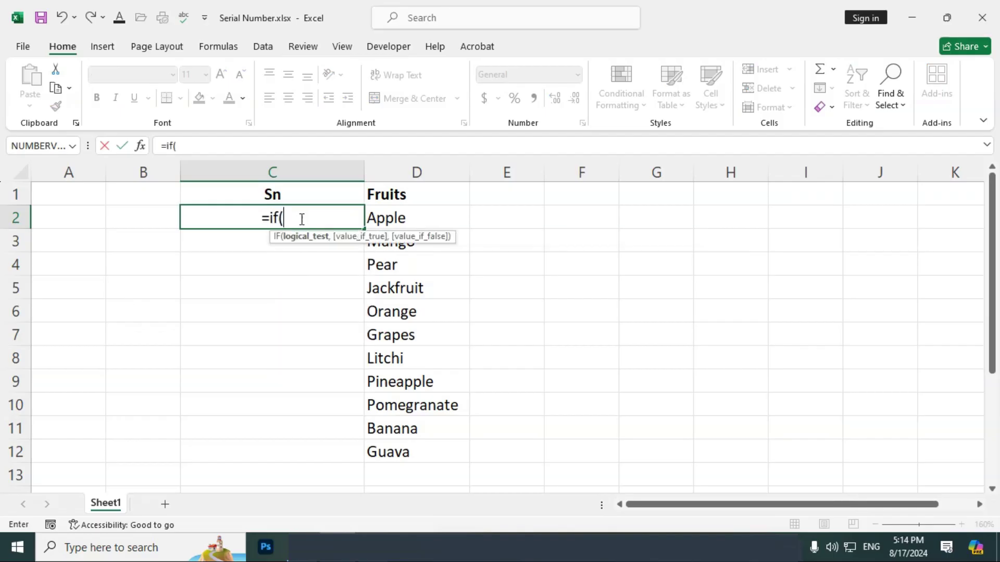
{"action": "type", "text": "d"}
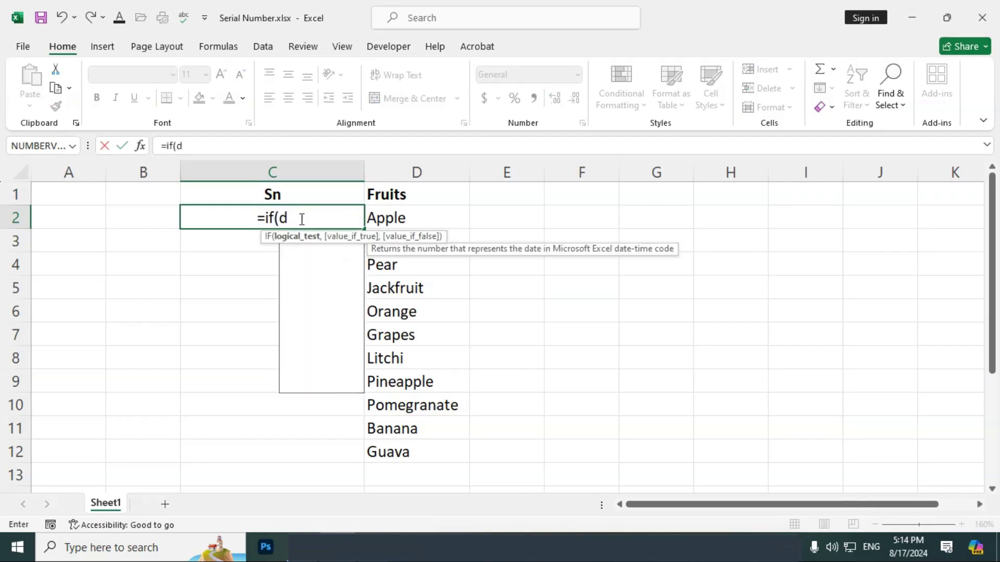
{"action": "type", "text": "2=\"\""}
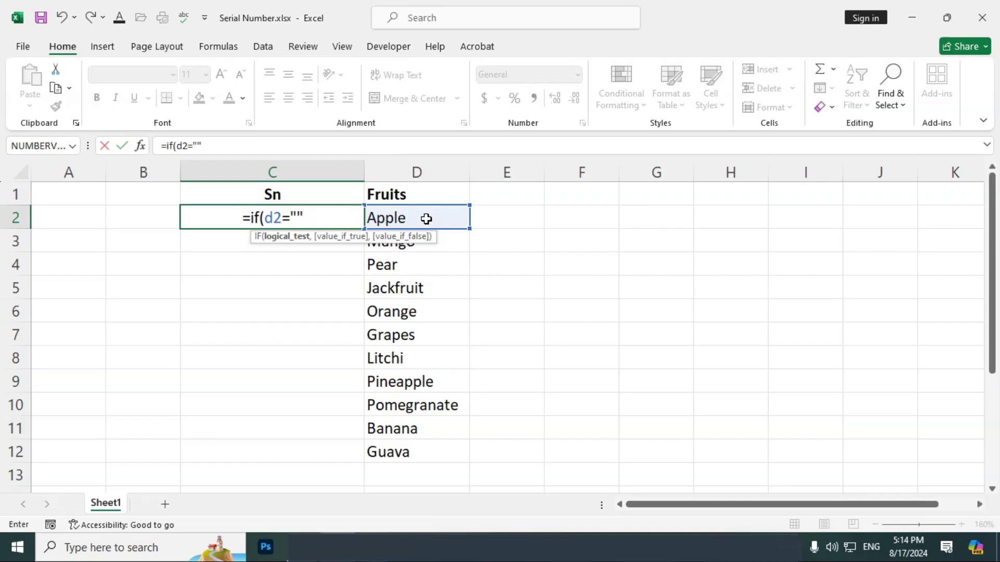
{"action": "type", "text": ",\"\""}
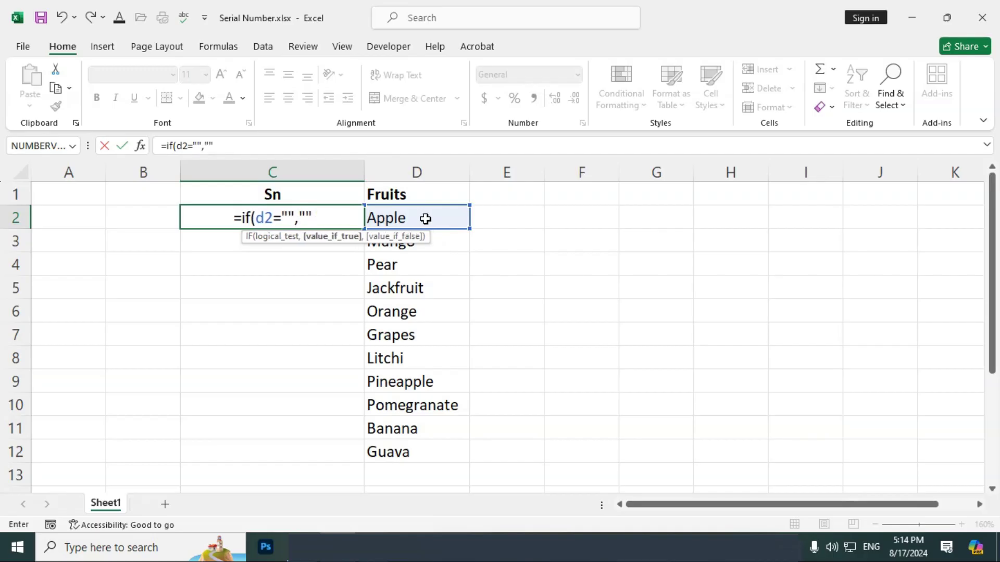
{"action": "type", "text": ","}
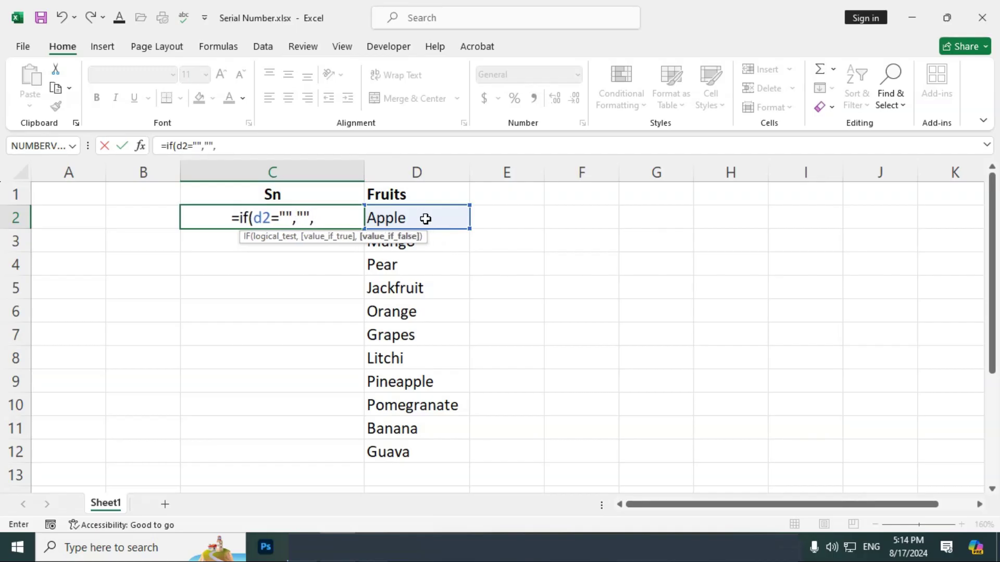
{"action": "type", "text": "rows"}
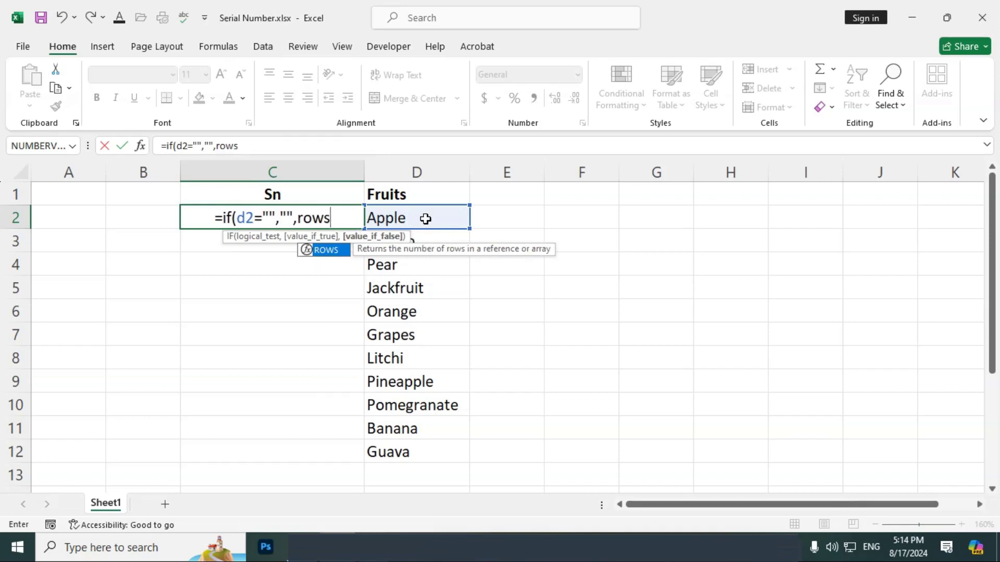
{"action": "type", "text": "("}
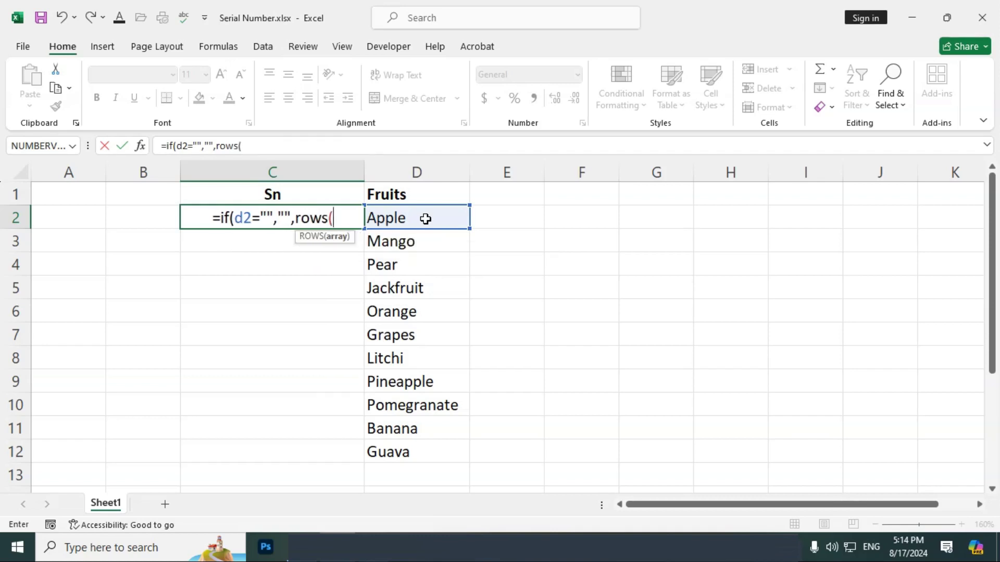
{"action": "type", "text": "d2:d"}
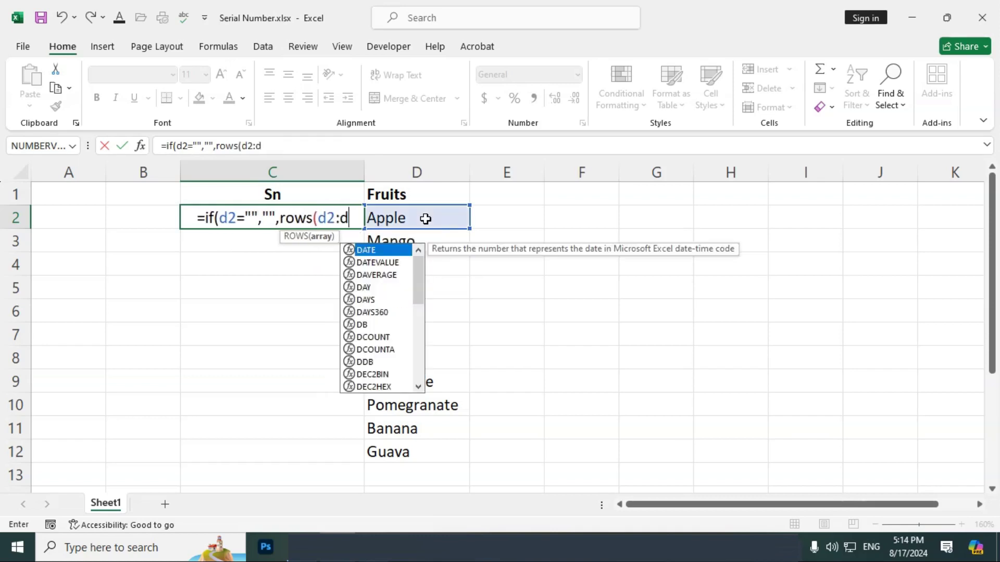
{"action": "type", "text": "2))"}
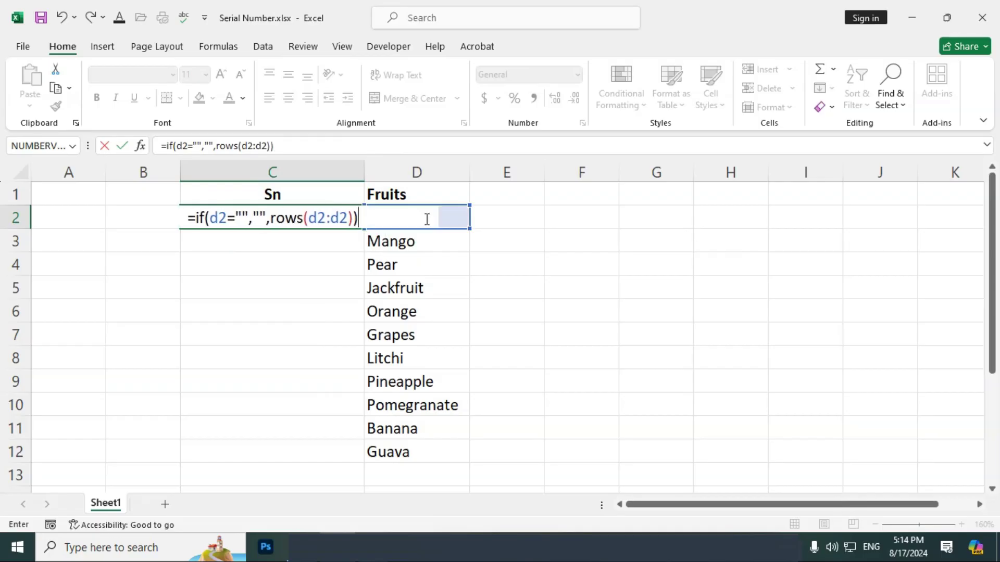
{"action": "left_click", "coordinate": [317, 216]}
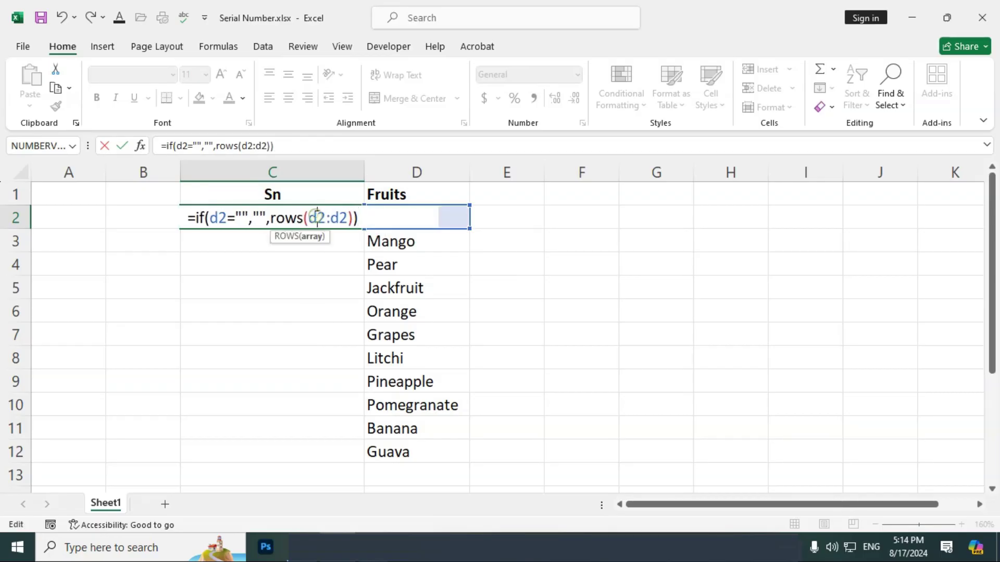
{"action": "key", "text": "F4"}
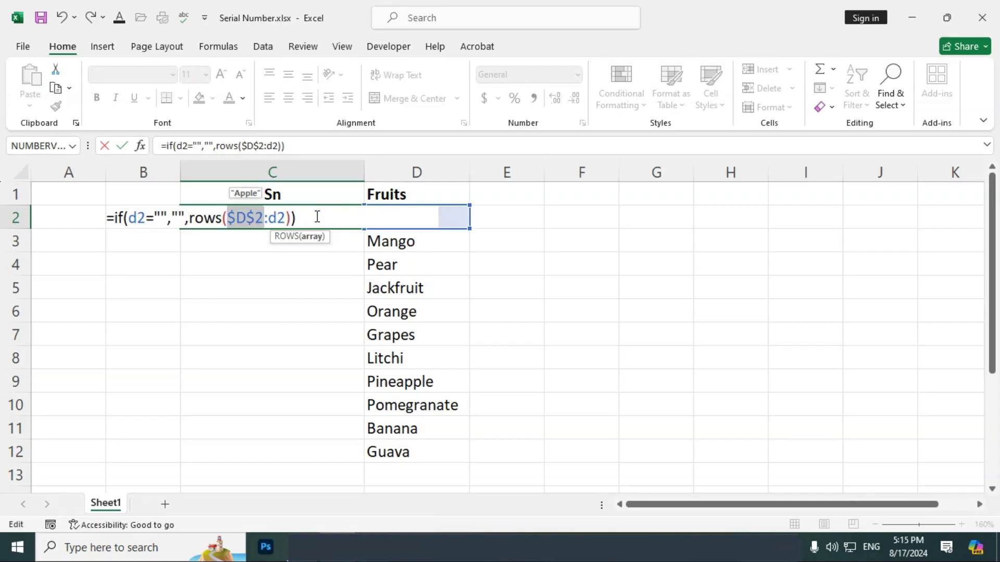
{"action": "key", "text": "Return"}
Step: Fill the ROWS formula from C2 down to C12, beside the last fruit, Guava
{"action": "left_click", "coordinate": [316, 216]}
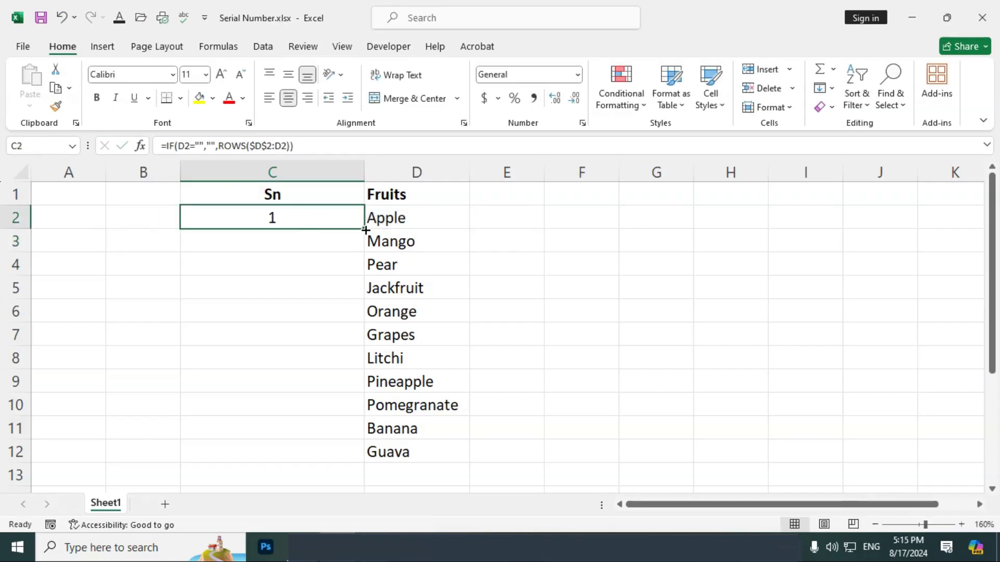
{"action": "left_click_drag", "start_coordinate": [366, 230], "coordinate": [384, 458]}
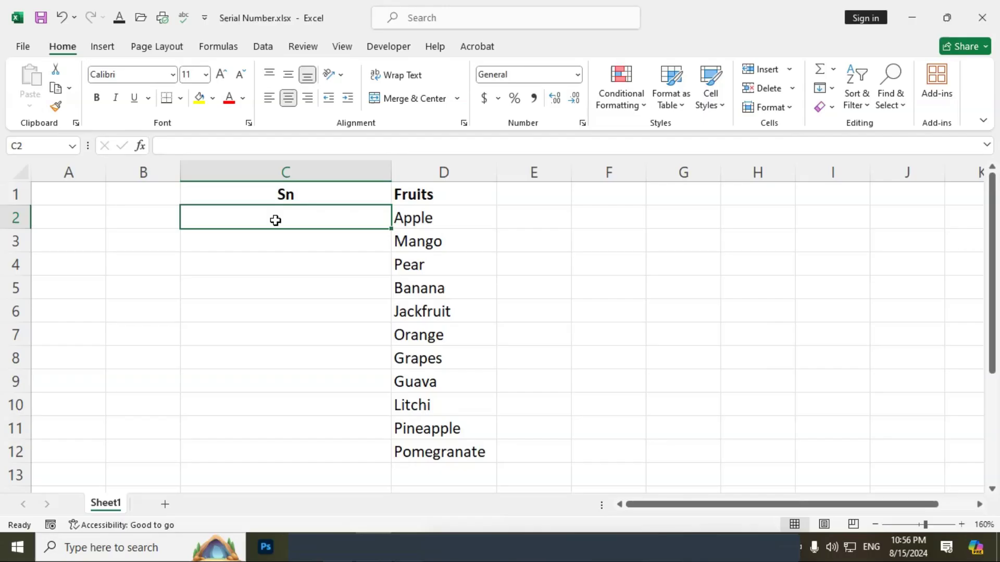
Step: Write the formula =IF(D2="","",SUBTOTAL(3,D2:D2)) in cell C2 beside Apple, using the COUNTA function number
{"action": "type", "text": "=if("}
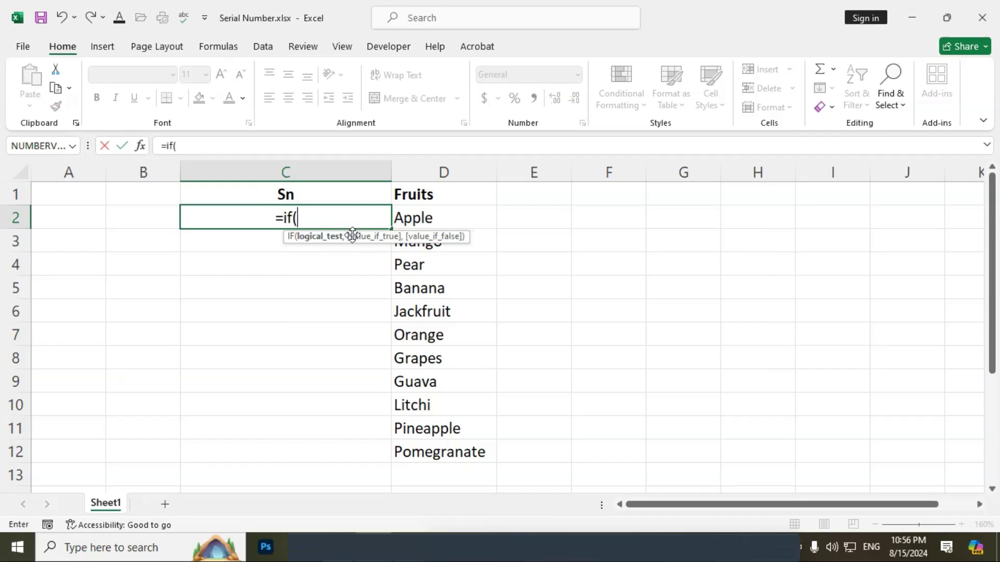
{"action": "left_click", "coordinate": [420, 220]}
{"action": "type", "text": "="}
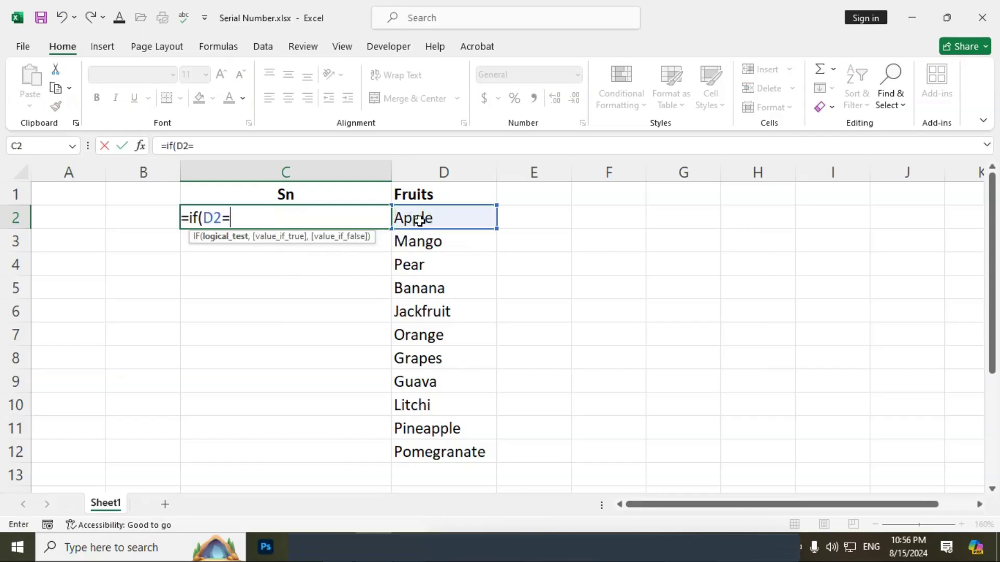
{"action": "type", "text": "\"\",\"\""}
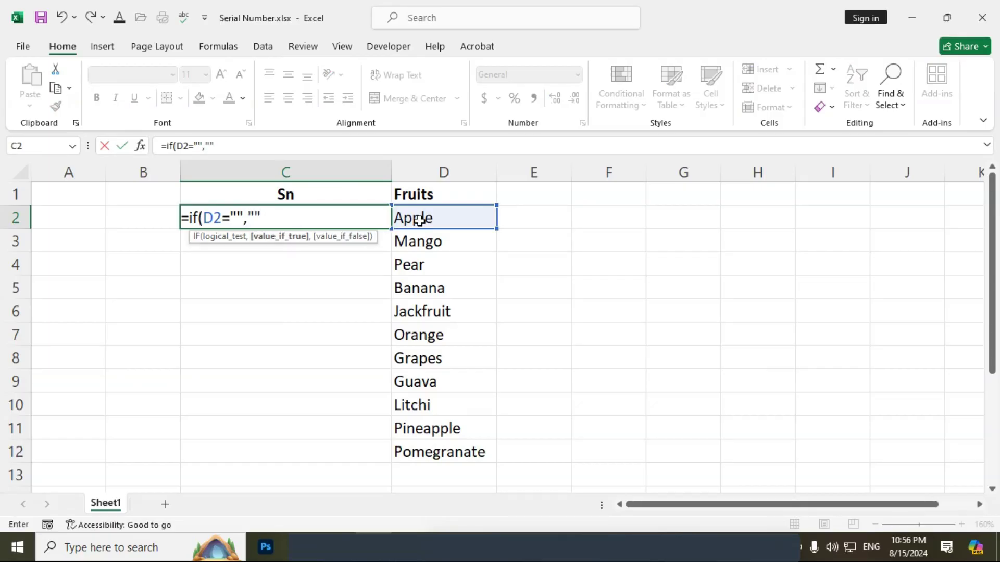
{"action": "type", "text": ","}
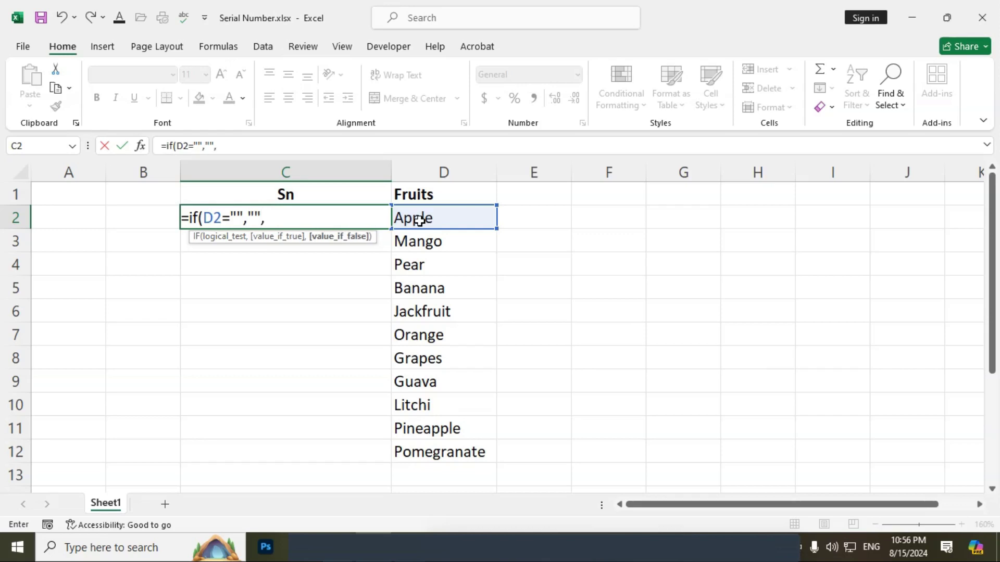
{"action": "type", "text": "subtot"}
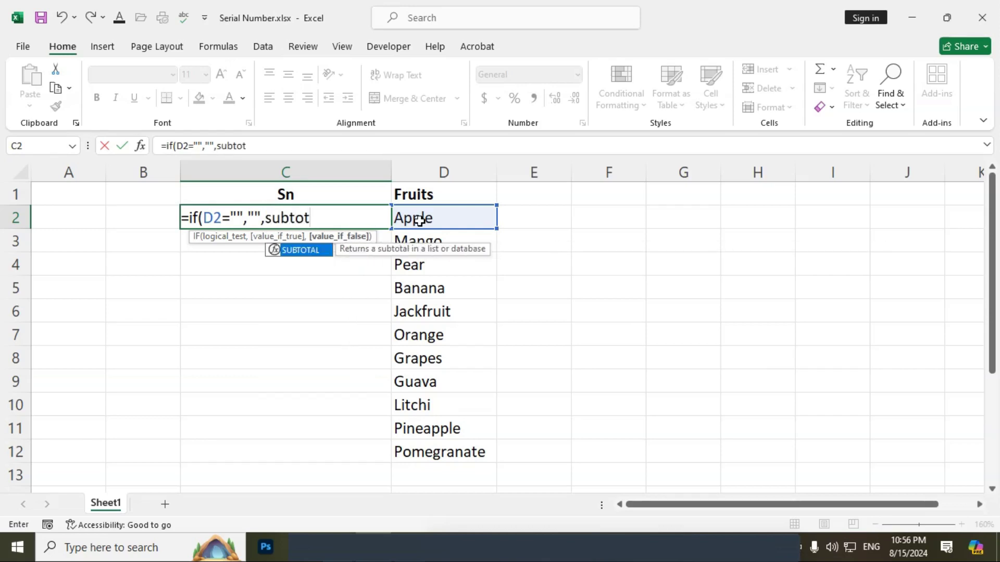
{"action": "type", "text": "al("}
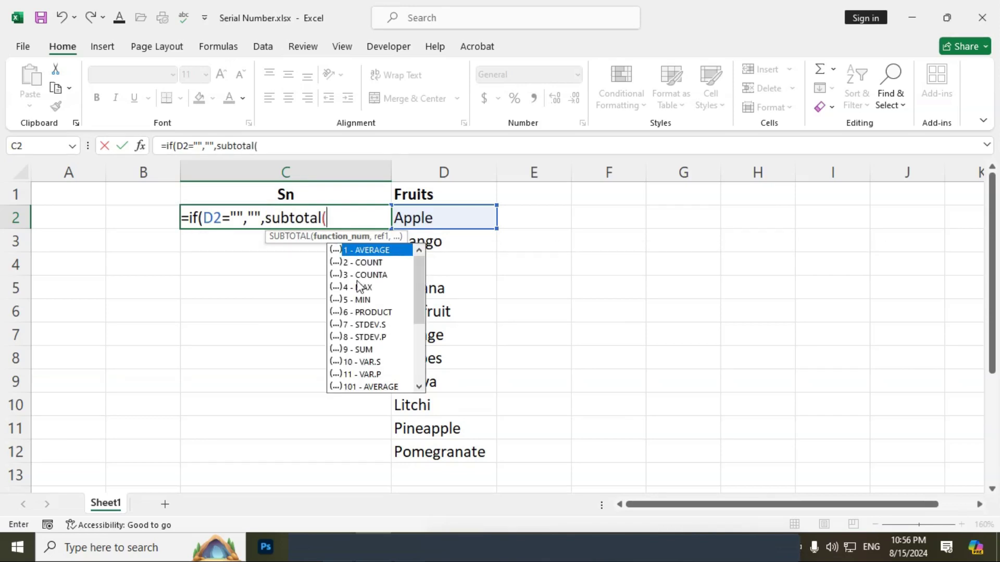
{"action": "double_click", "coordinate": [350, 281]}
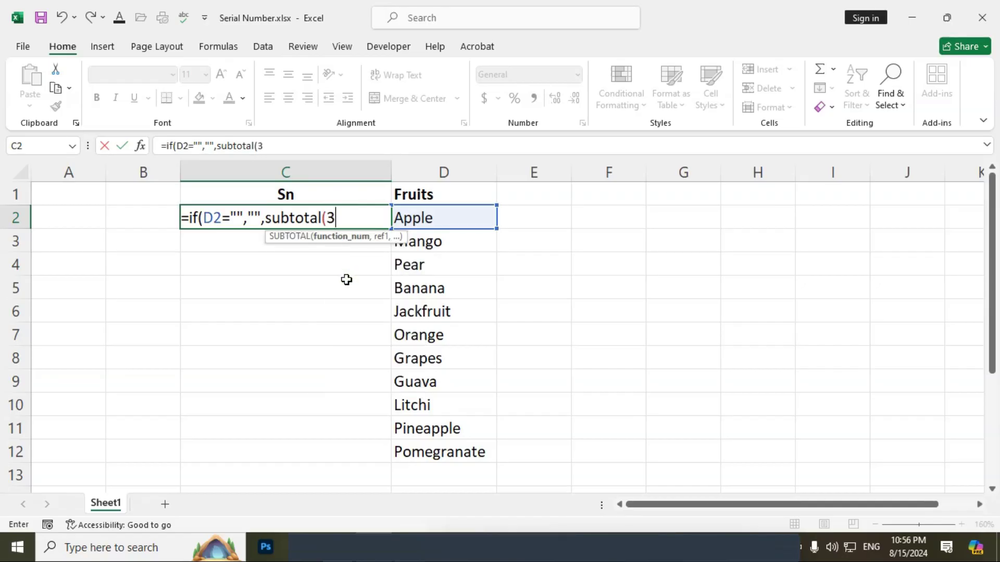
{"action": "type", "text": ",d"}
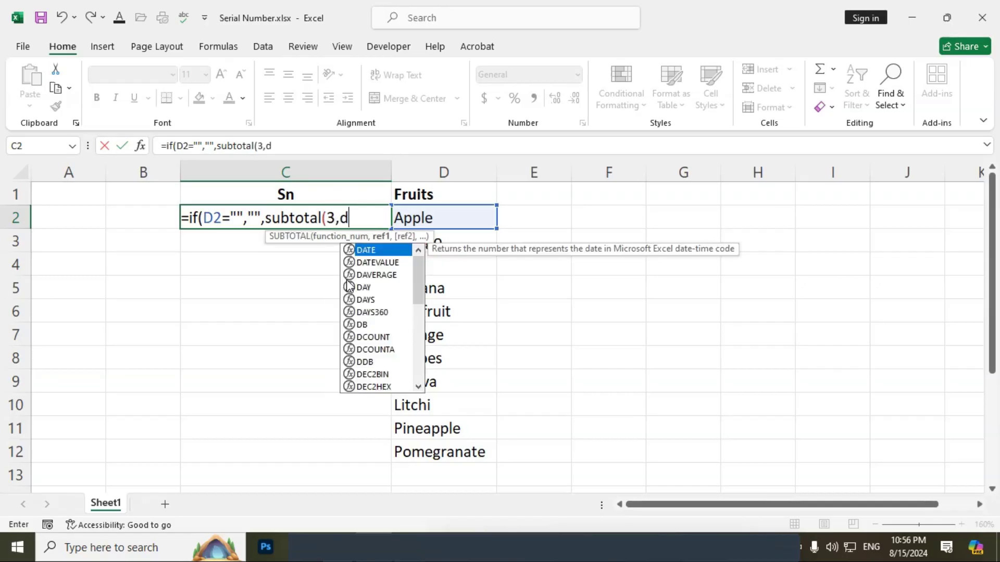
{"action": "type", "text": "2:"}
{"action": "type", "text": "d2:d"}
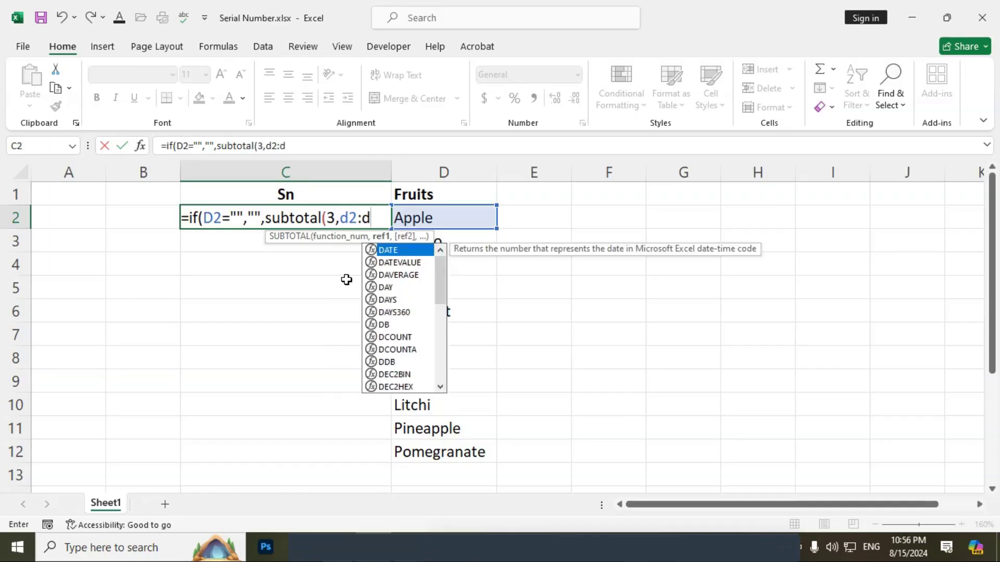
{"action": "type", "text": "2)"}
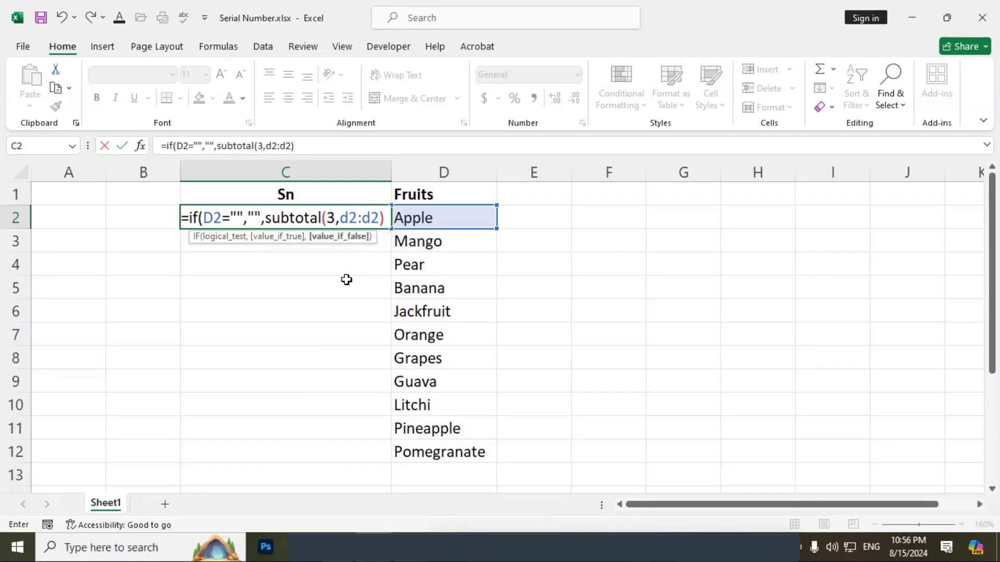
{"action": "type", "text": ")"}
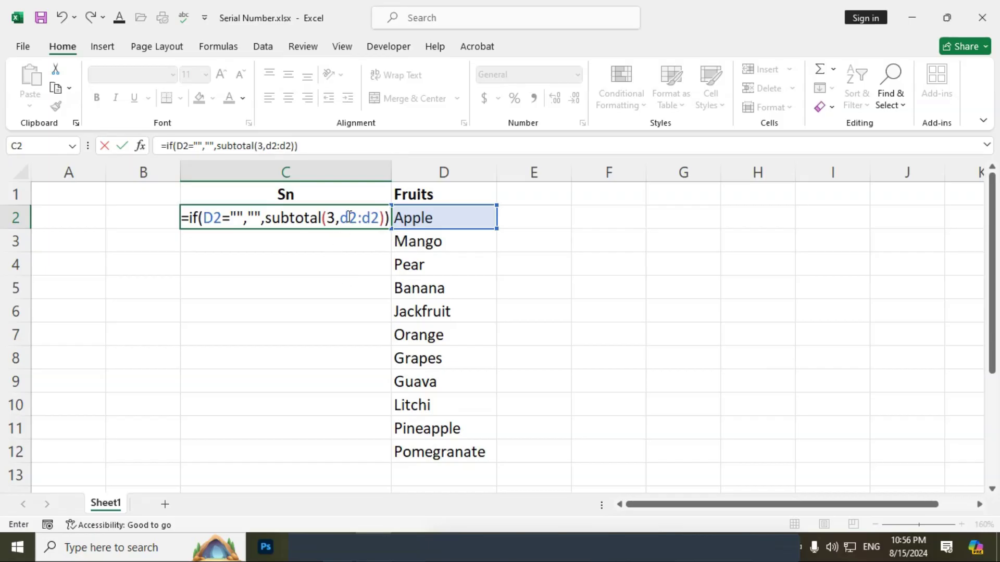
Step: Lock the start of the SUBTOTAL range in C2 as the absolute reference $D$2 and commit the formula
{"action": "left_click", "coordinate": [349, 217]}
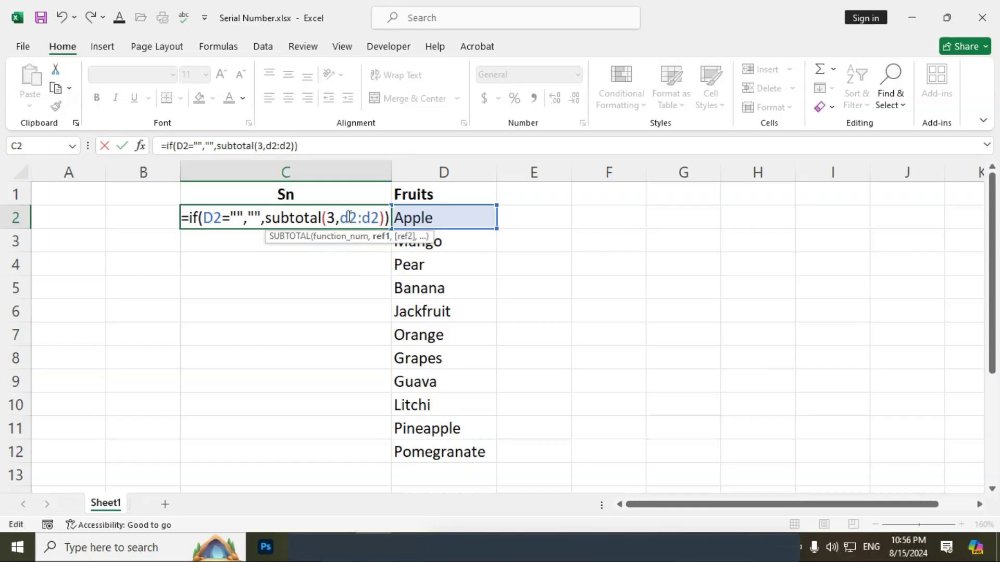
{"action": "key", "text": "F4"}
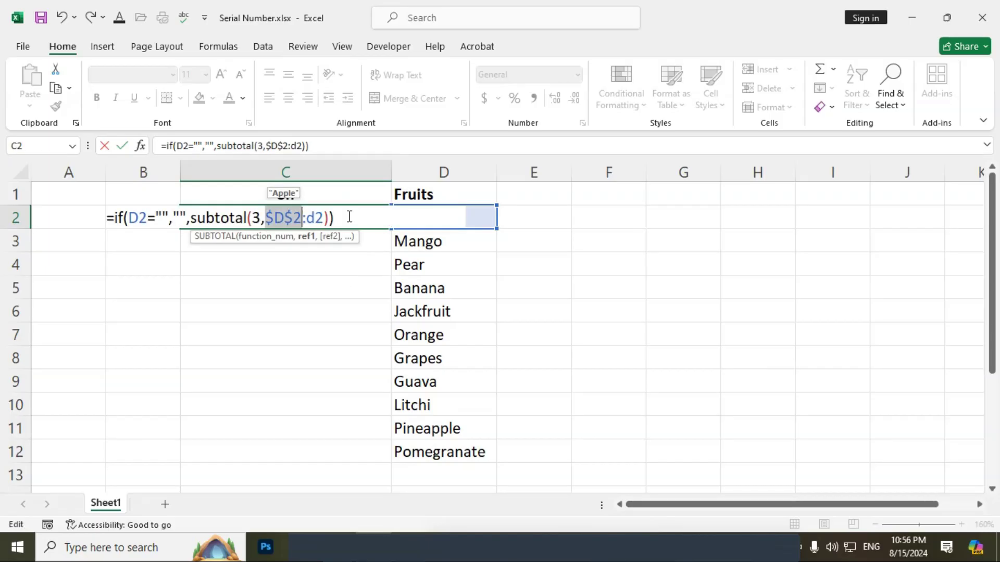
{"action": "key", "text": "Return"}
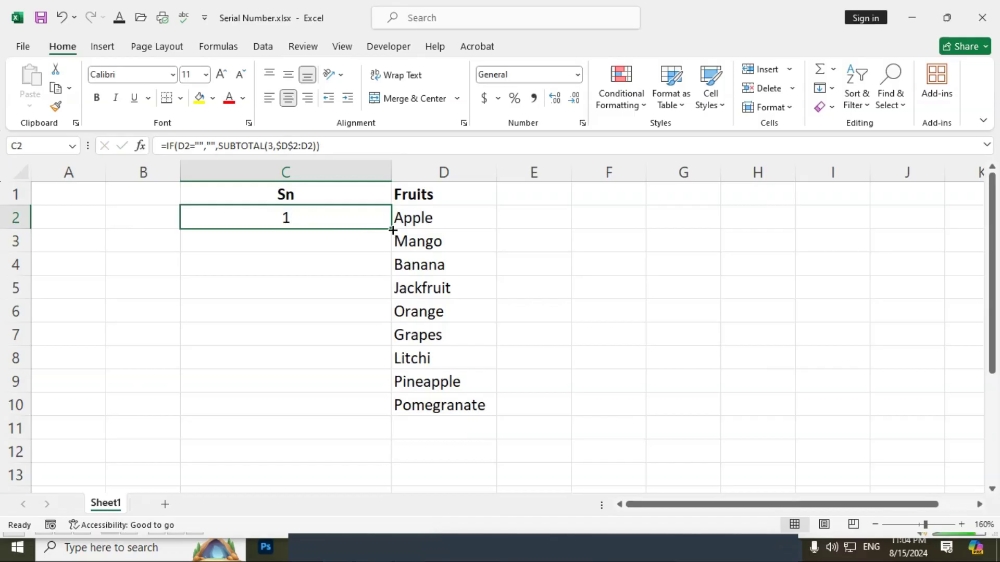
Step: Fill the IF and SUBTOTAL formula from C2 down the Sn column, past the last fruit, Pomegranate
{"action": "left_click_drag", "start_coordinate": [393, 230], "coordinate": [404, 482]}
{"action": "left_click", "coordinate": [404, 482]}
{"action": "scroll", "coordinate": [400, 383], "scroll_direction": "up", "scroll_amount": 1}
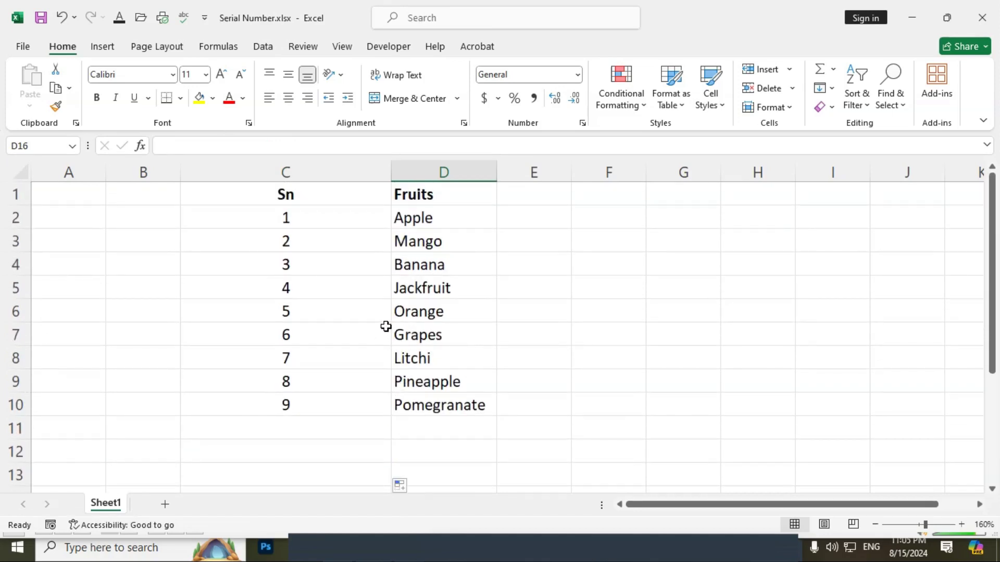
Step: Clear Banana from cell D4 and Grapes from cell D7 in the Fruits list
{"action": "left_click", "coordinate": [426, 266]}
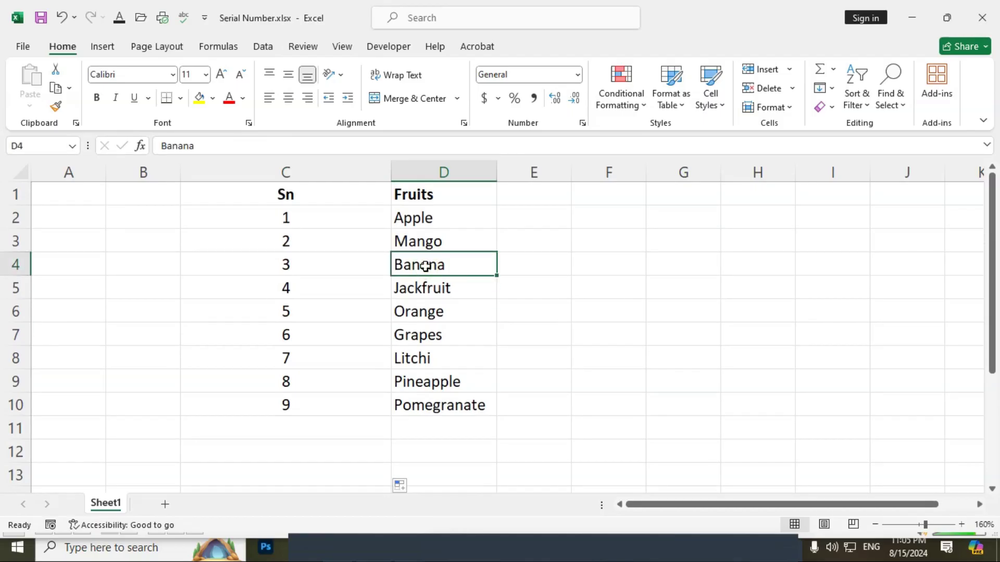
{"action": "key", "text": "Delete"}
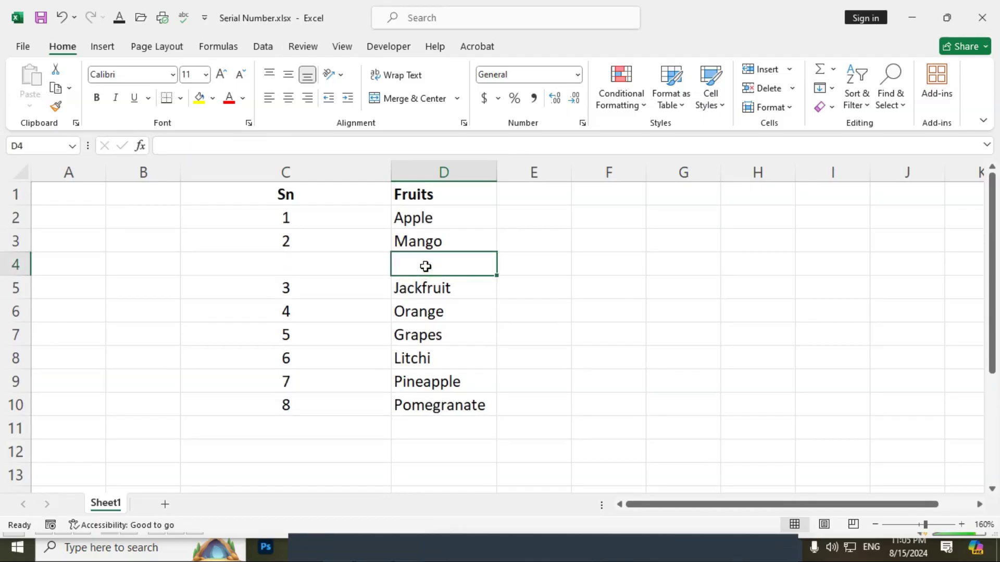
{"action": "left_click", "coordinate": [420, 335]}
{"action": "key", "text": "Delete"}
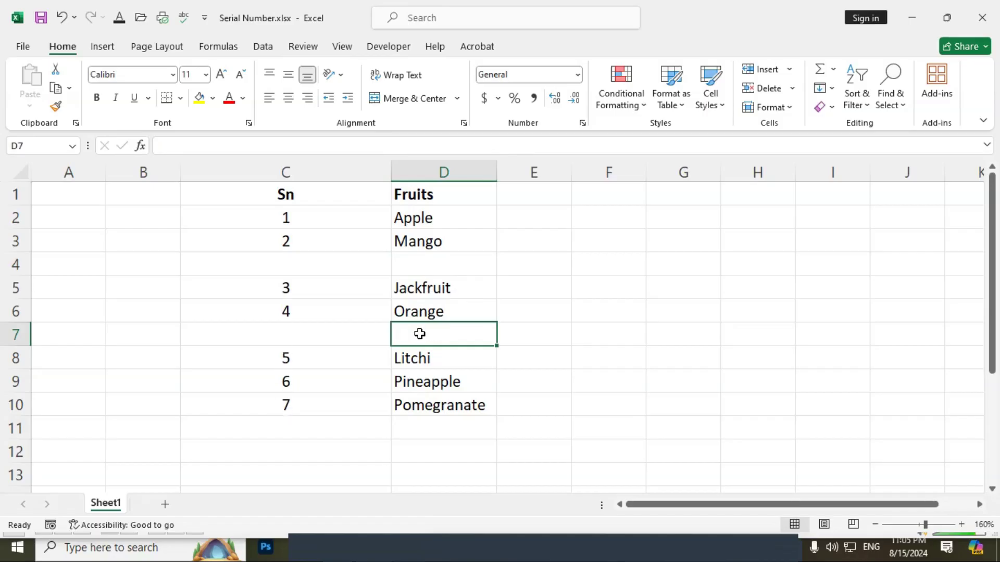
Step: Add Banana to the Fruits list in cell D11, below Pomegranate
{"action": "left_click", "coordinate": [413, 432]}
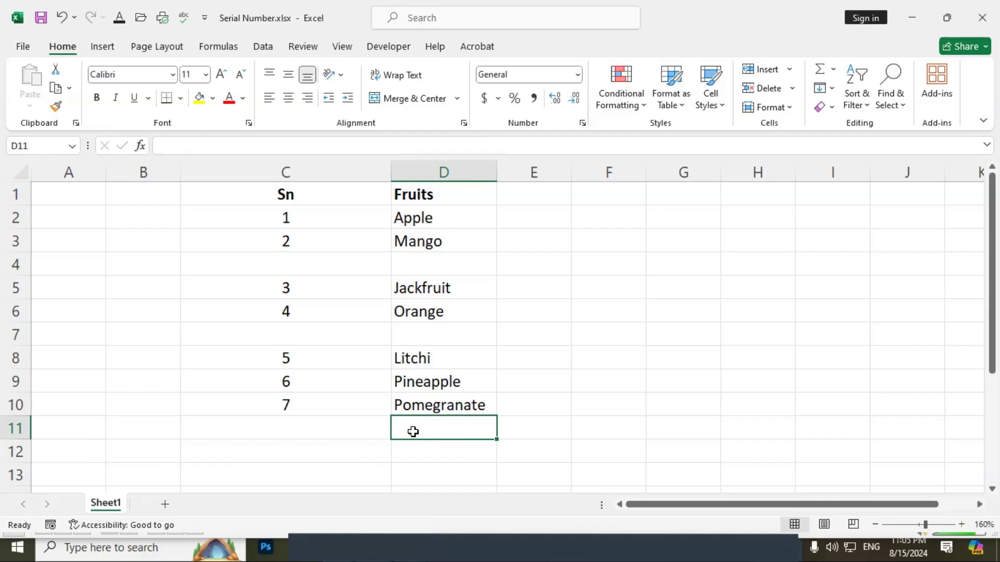
{"action": "type", "text": "Banana"}
{"action": "key", "text": "Return"}
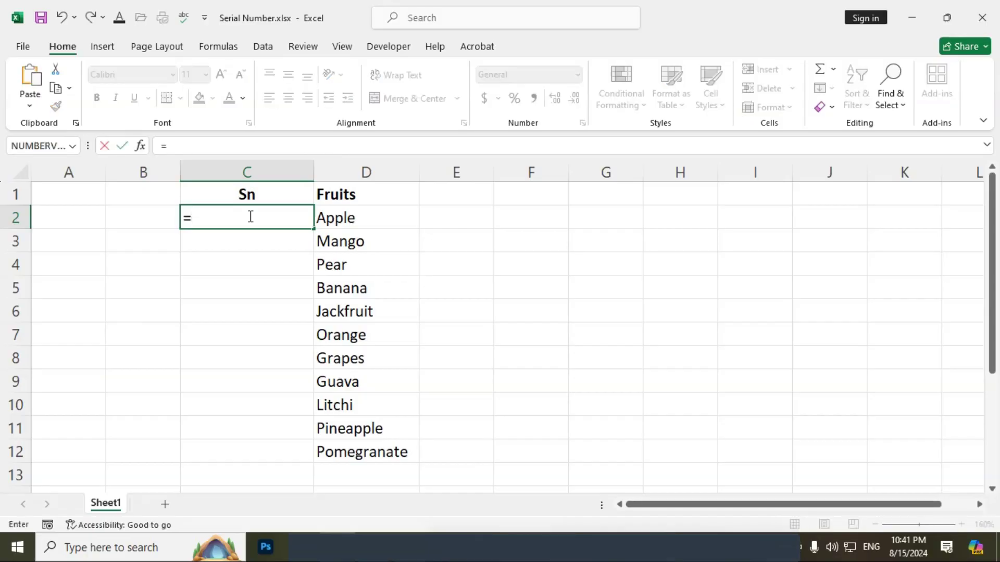
Step: Enter the formula =SUBTOTAL(3,$D$2:D2) in cell C2 beside Apple, with the start of the range locked as an absolute reference
{"action": "type", "text": "sub"}
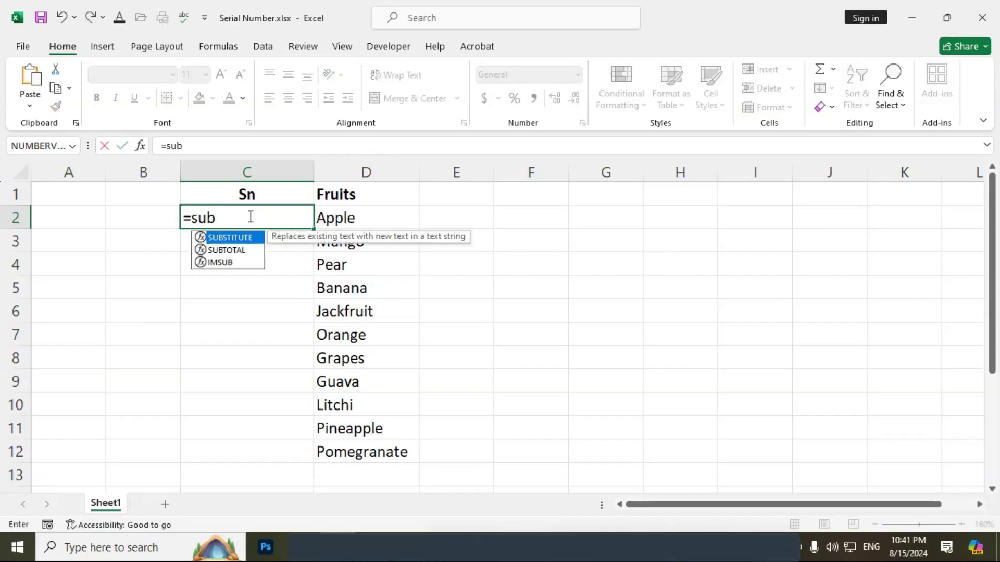
{"action": "type", "text": "total"}
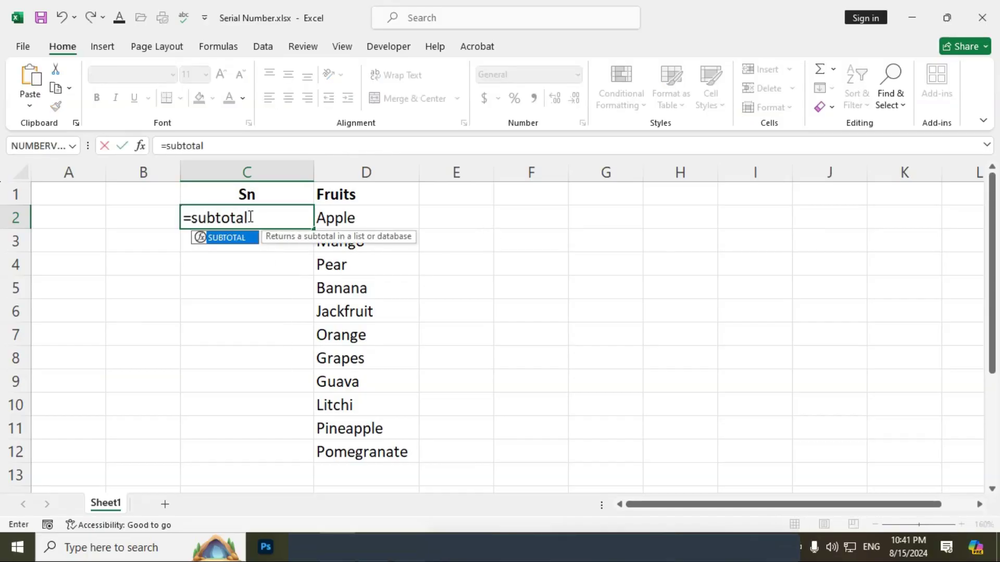
{"action": "type", "text": "("}
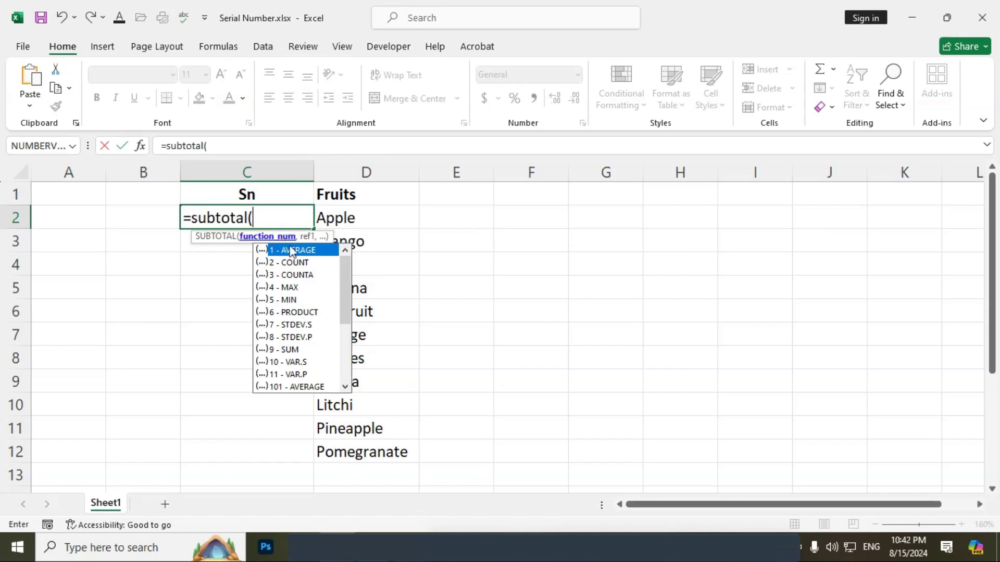
{"action": "double_click", "coordinate": [276, 276]}
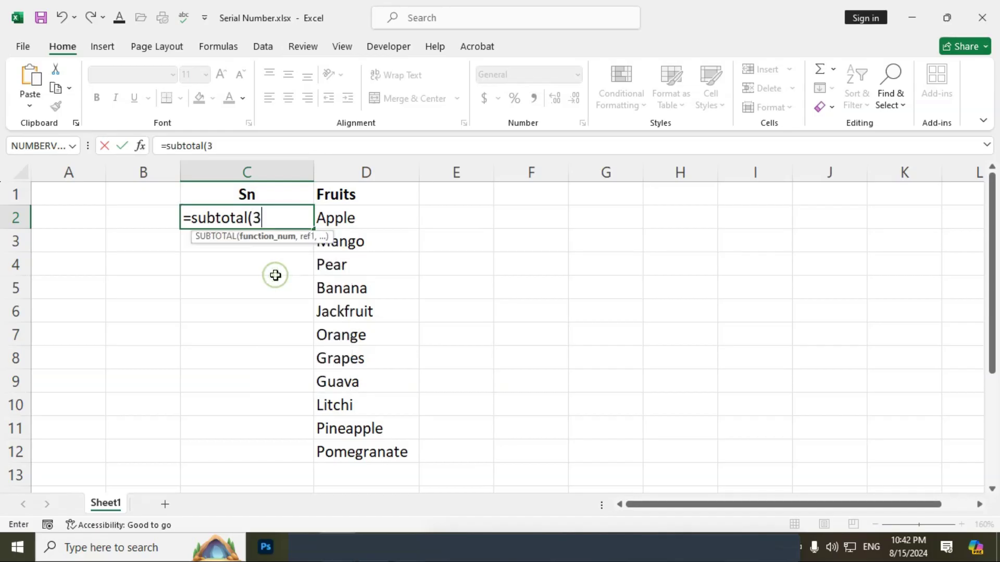
{"action": "type", "text": ","}
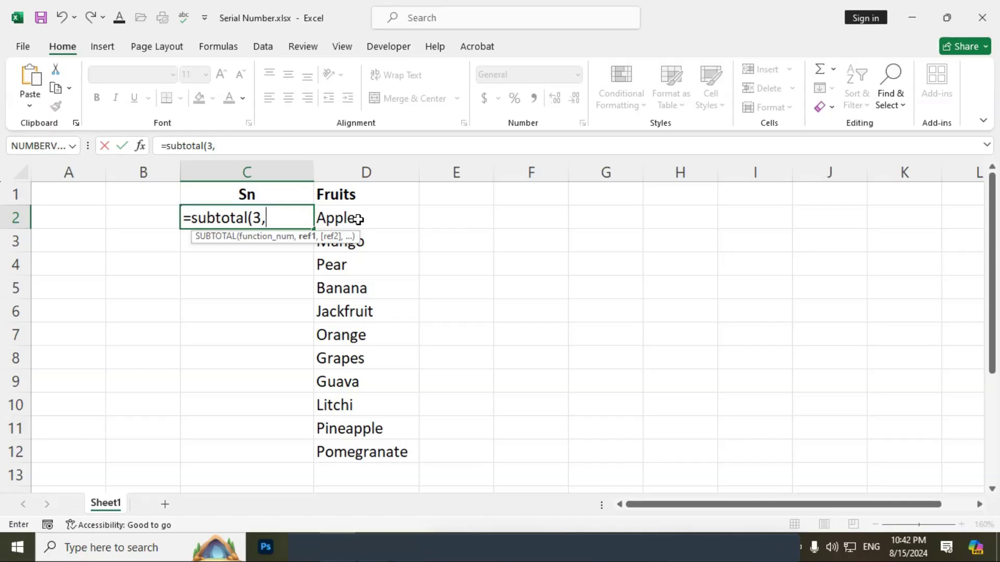
{"action": "type", "text": "d2"}
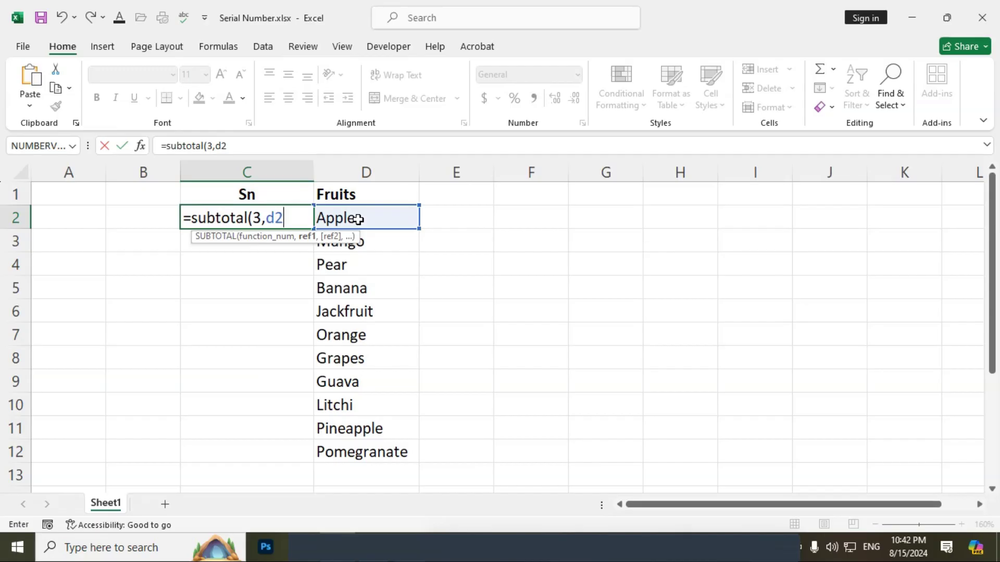
{"action": "type", "text": ":d2)"}
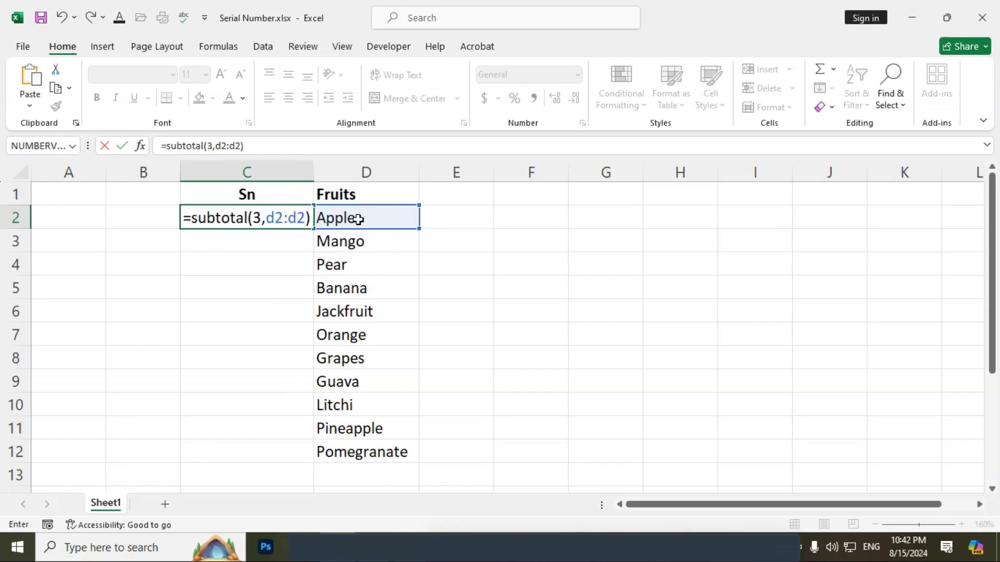
{"action": "left_click", "coordinate": [276, 214]}
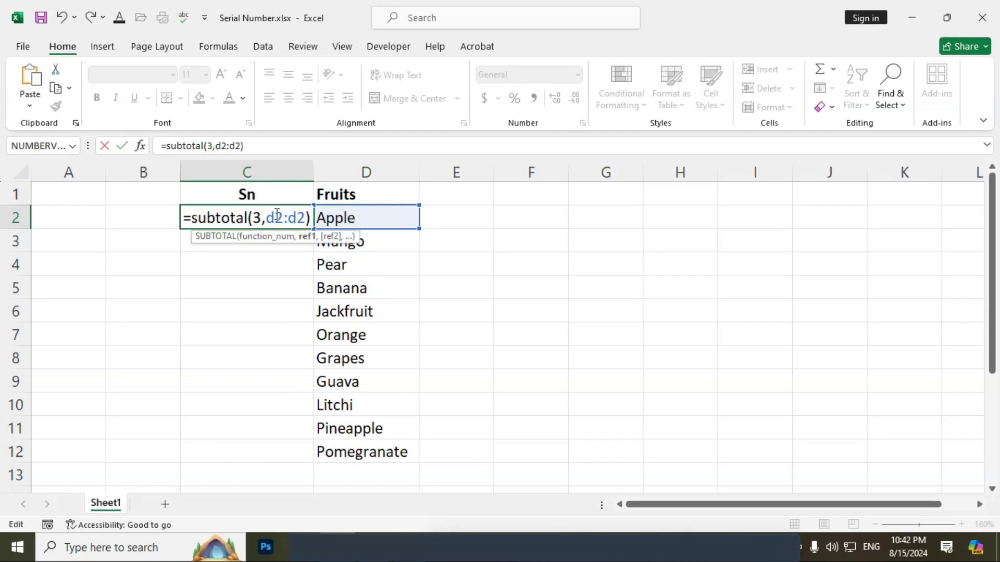
{"action": "key", "text": "F4"}
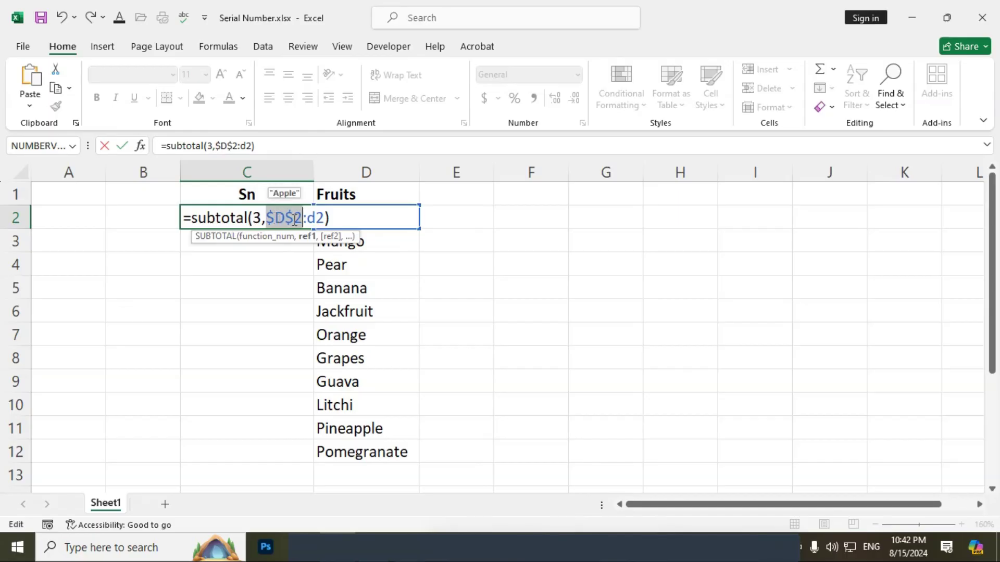
{"action": "left_click", "coordinate": [295, 217]}
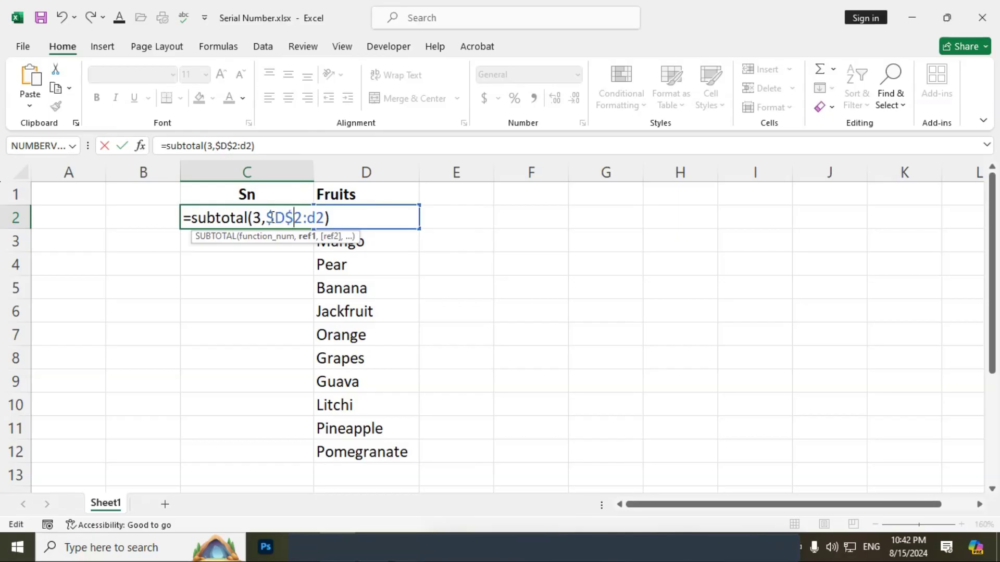
{"action": "key", "text": "Return"}
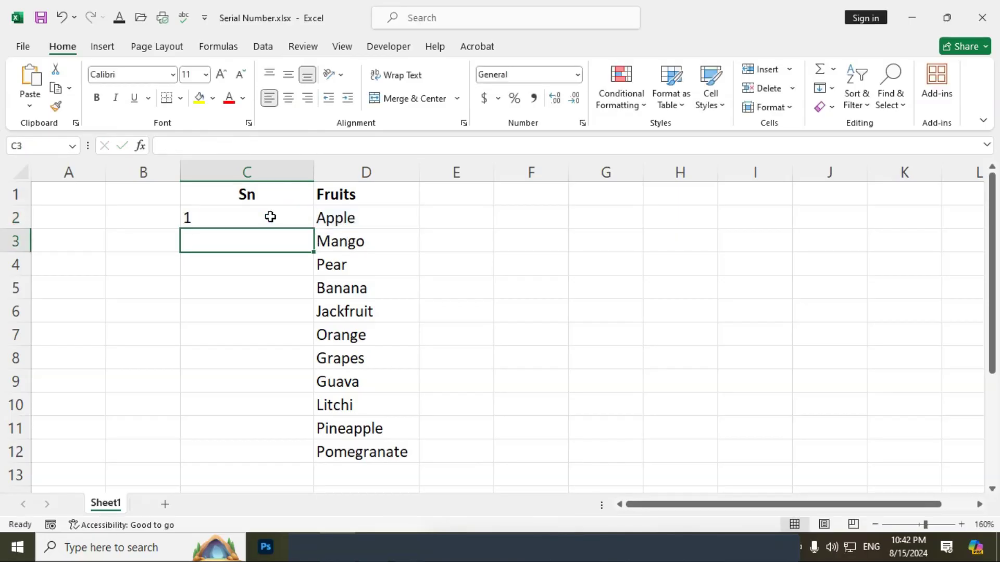
Step: Fill the SUBTOTAL formula from C2 down to C12, beside Pomegranate
{"action": "left_click", "coordinate": [270, 217]}
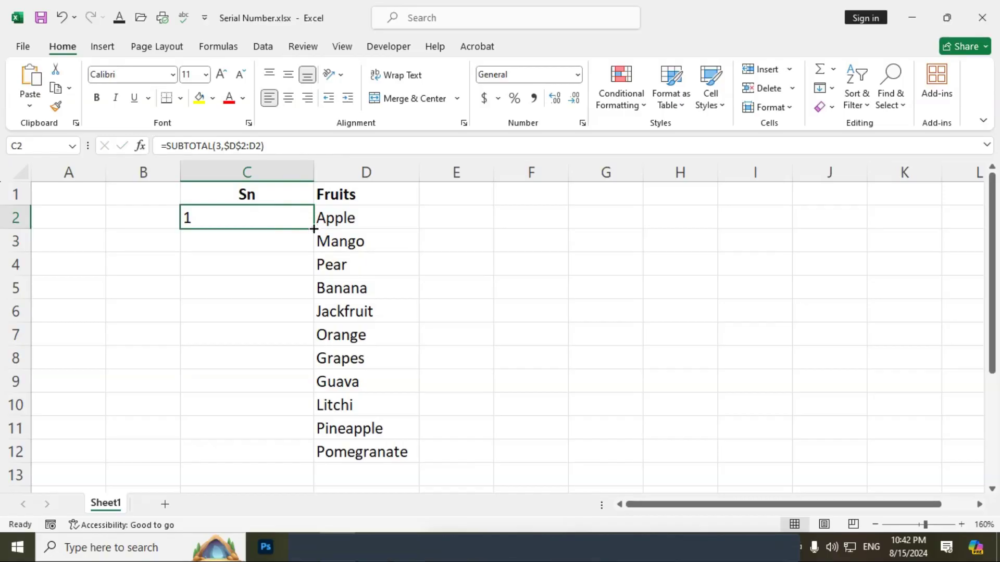
{"action": "left_click_drag", "start_coordinate": [314, 229], "coordinate": [336, 454]}
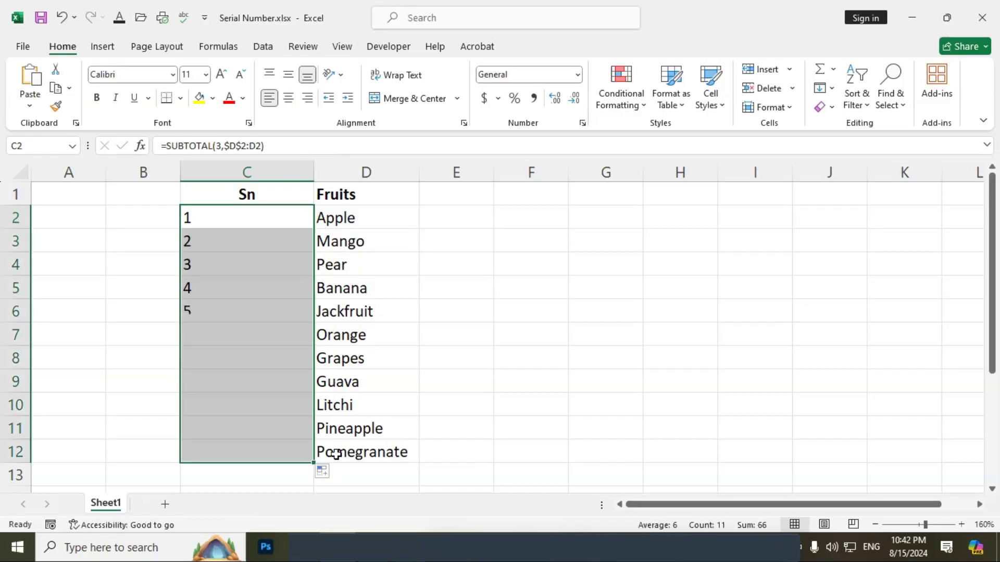
{"action": "left_click", "coordinate": [277, 308]}
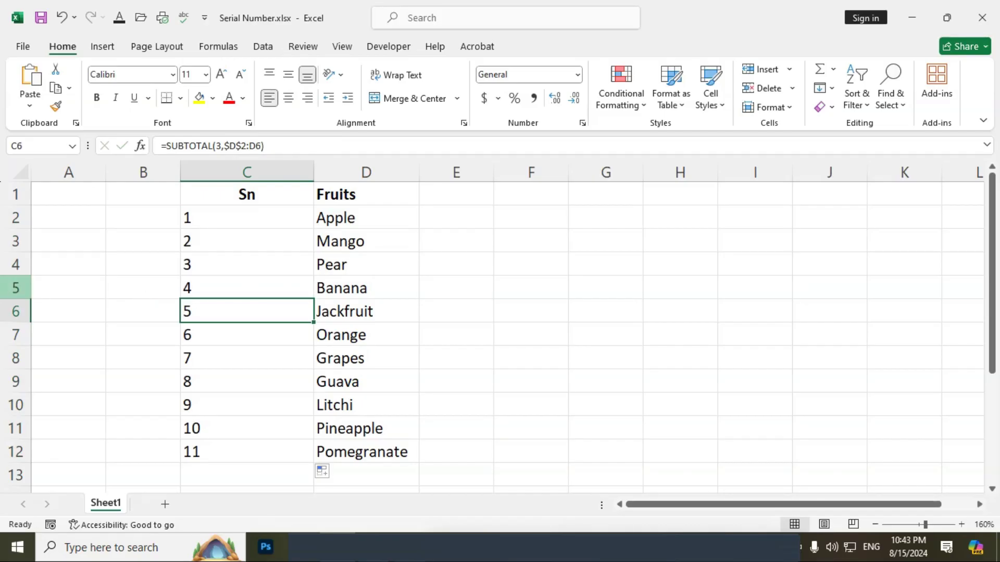
Step: Delete the entire row 5 containing Banana from the Fruits list
{"action": "left_click", "coordinate": [14, 289]}
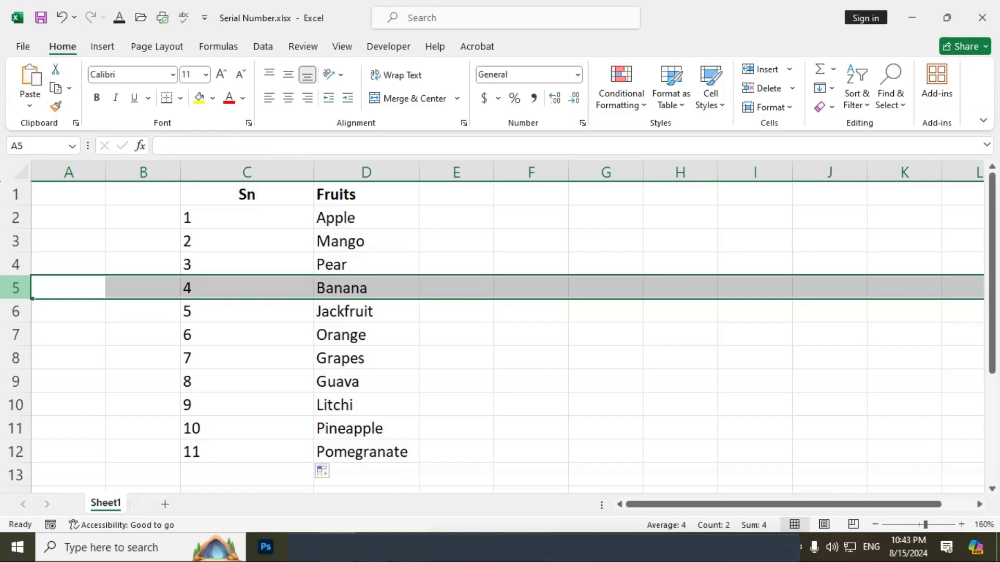
{"action": "key", "text": "ctrl+minus"}
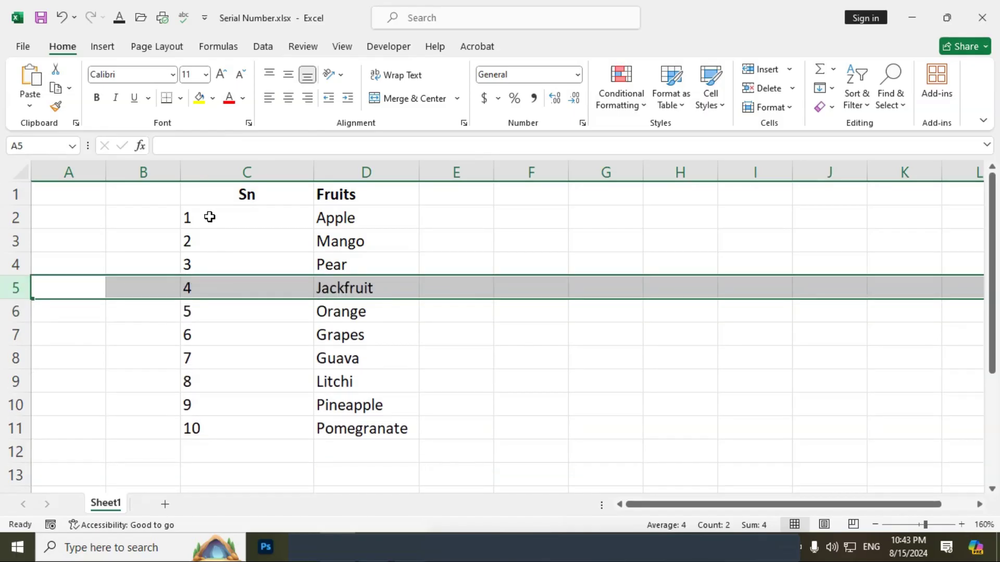
{"action": "left_click", "coordinate": [217, 422]}
{"action": "left_click", "coordinate": [199, 286]}
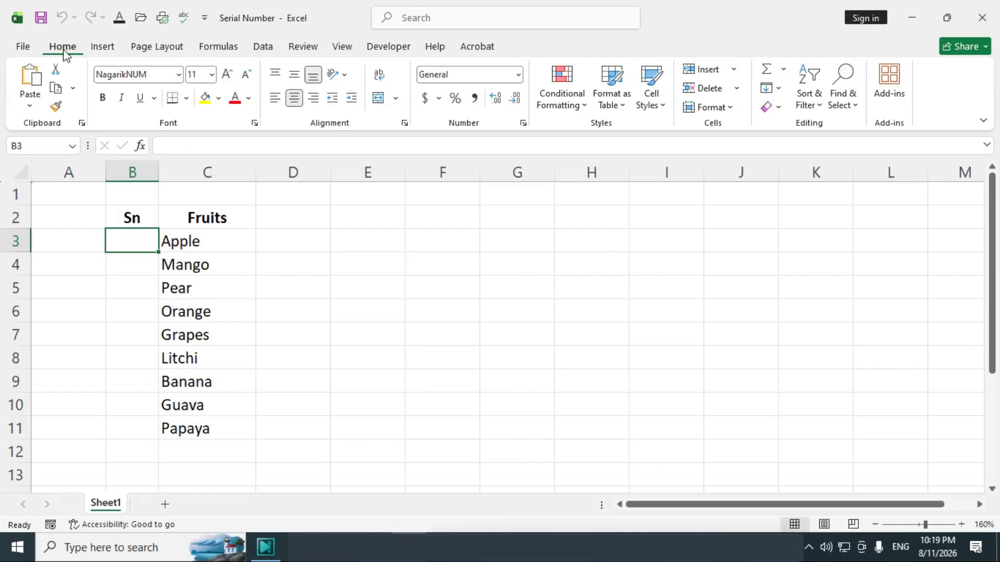
Step: Apply the NagarikNUM font to cell B3 beside Apple and enter 1 as the first serial number
{"action": "left_click", "coordinate": [148, 74]}
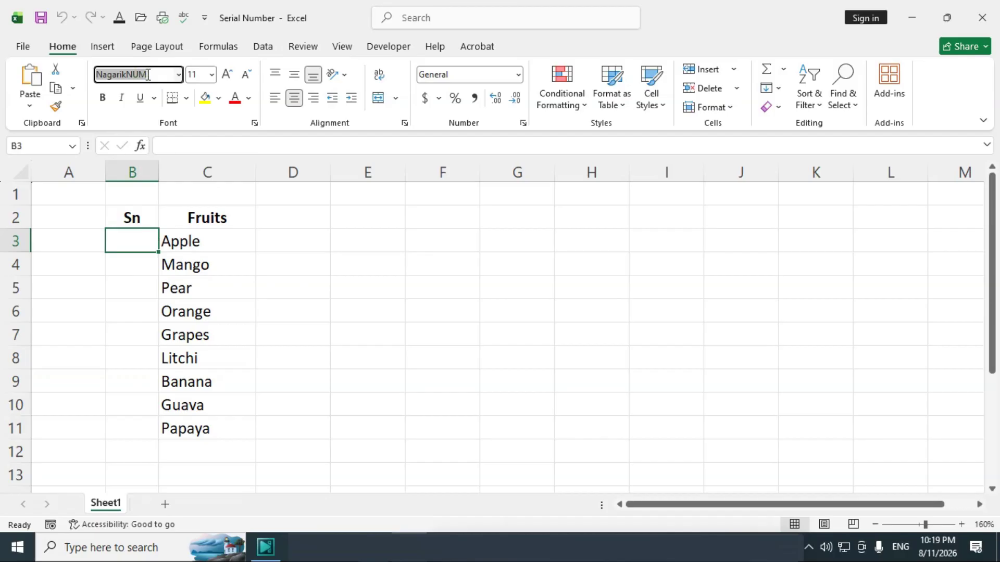
{"action": "key", "text": "Return"}
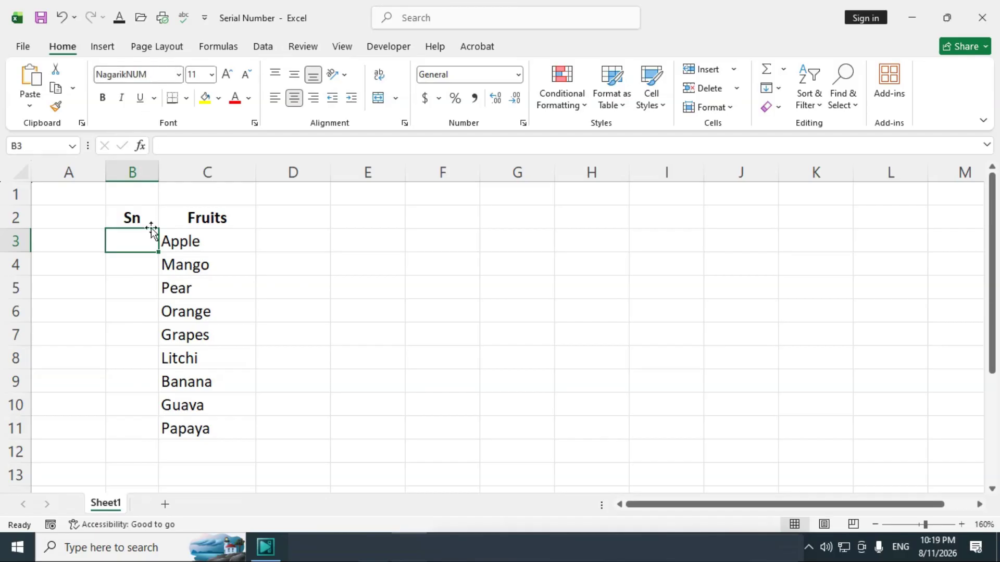
{"action": "type", "text": "1"}
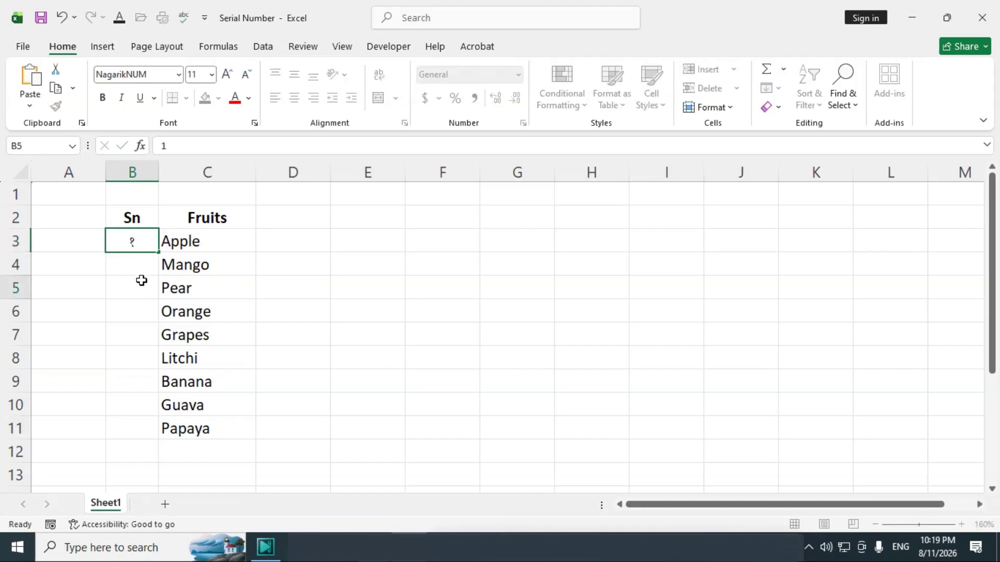
{"action": "left_click", "coordinate": [141, 281]}
Step: Fill the serial numbers from B3 down to B11 beside Papaya as a series increasing by one
{"action": "left_click", "coordinate": [139, 235]}
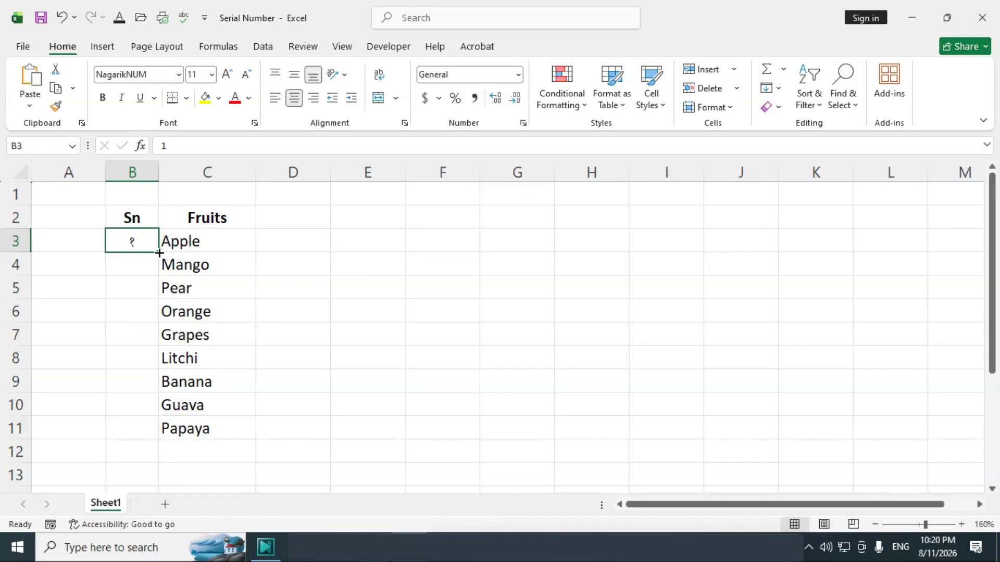
{"action": "left_click_drag", "start_coordinate": [159, 253], "coordinate": [196, 442]}
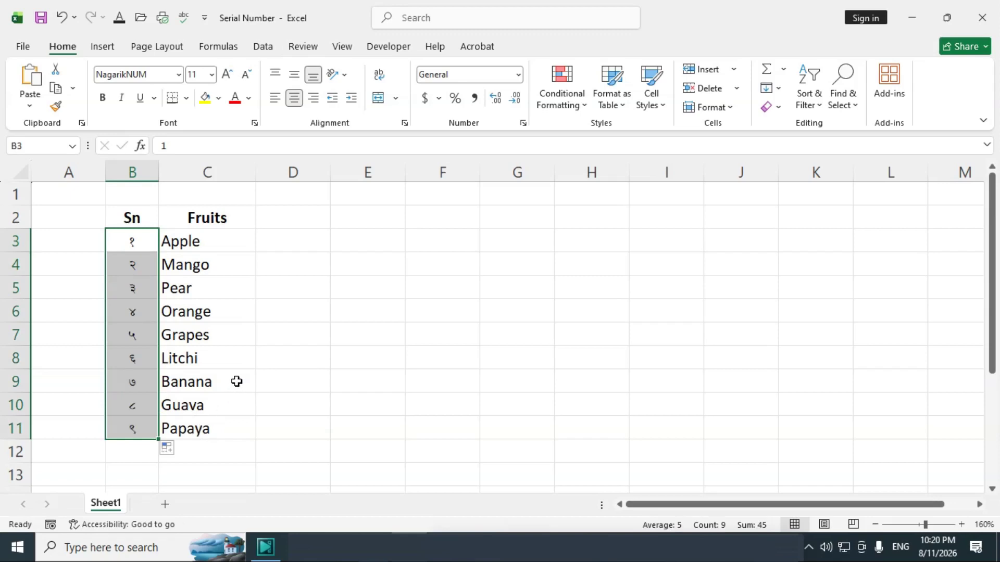
{"action": "left_click", "coordinate": [216, 281]}
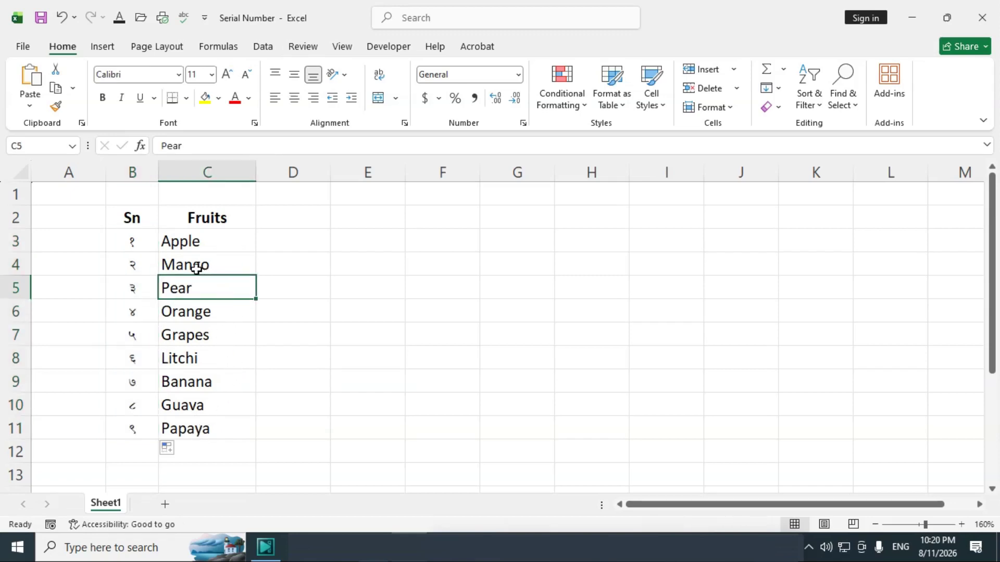